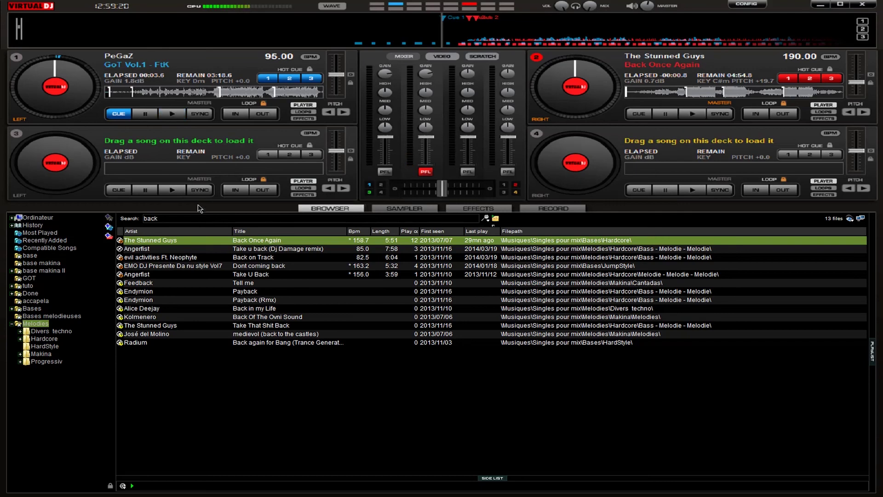
Search the music library for "killer" and start GoT Vol.1 - FtK playing on deck 1.
{"action": "key", "text": "BackSpace"}
{"action": "type", "text": "killer"}
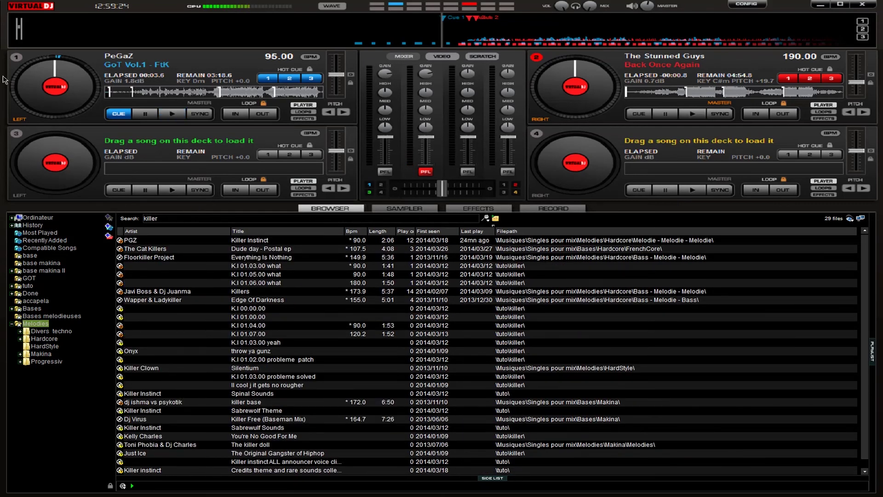
{"action": "left_click", "coordinate": [174, 115]}
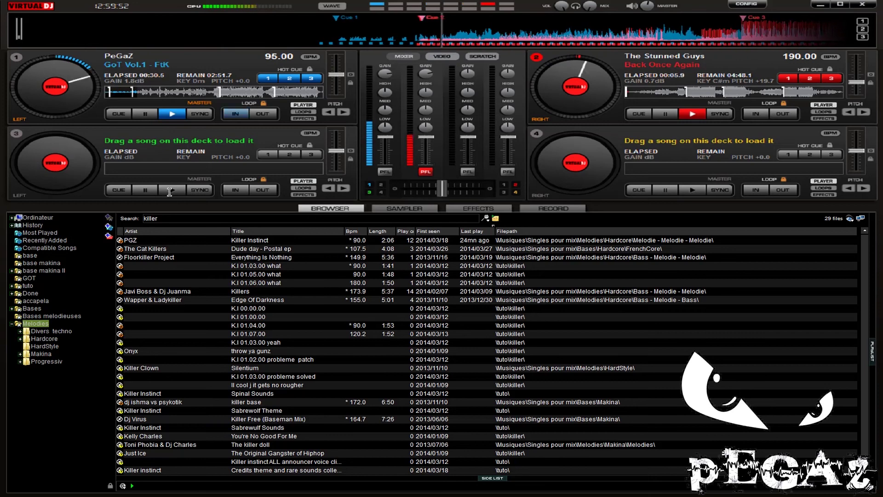
Load Killer Instinct onto deck 3 and rewind it to its start with the volume fader down, raising the fader again once cued.
{"action": "left_click_drag", "start_coordinate": [156, 240], "coordinate": [278, 157]}
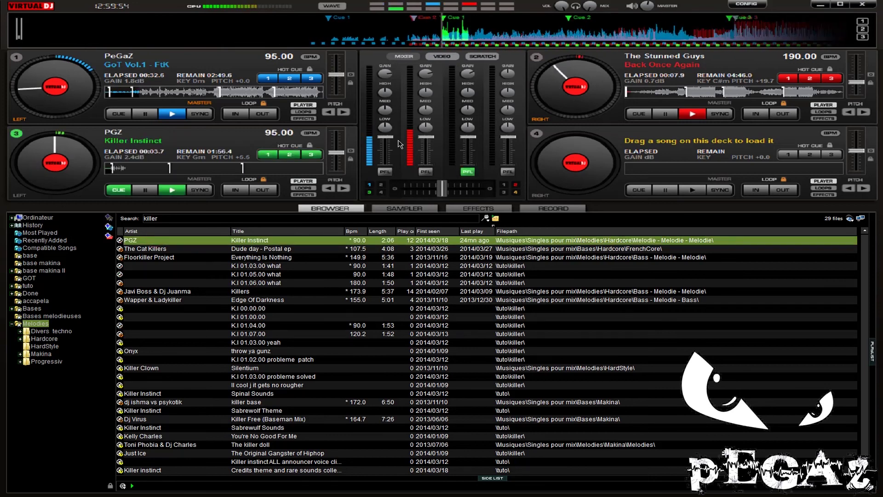
{"action": "left_click", "coordinate": [536, 57]}
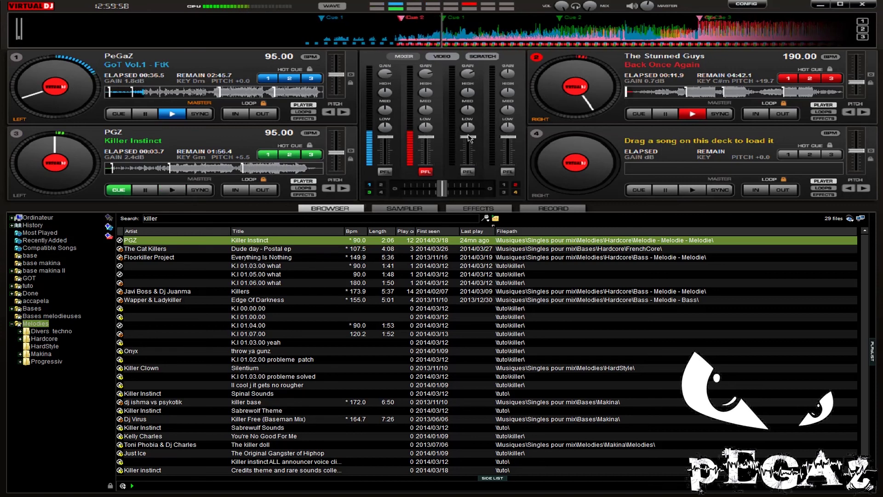
{"action": "left_click_drag", "start_coordinate": [468, 137], "coordinate": [467, 164]}
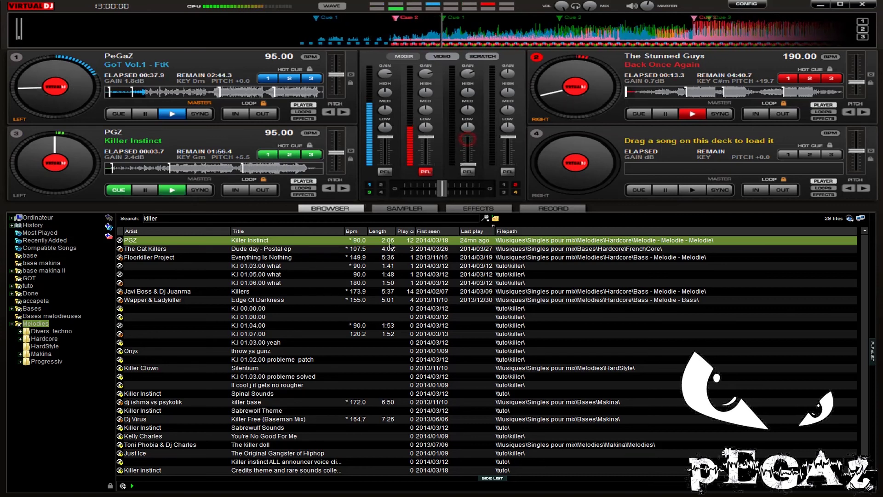
{"action": "left_click", "coordinate": [33, 134]}
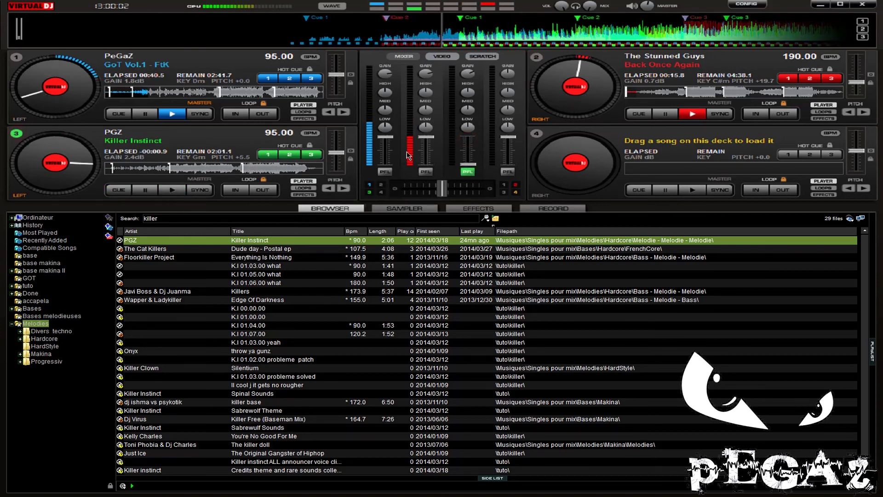
{"action": "left_click_drag", "start_coordinate": [473, 152], "coordinate": [473, 136]}
Make deck 2 the active deck, dip Back Once Again's volume to about halfway and bring it back up to full.
{"action": "left_click", "coordinate": [536, 60]}
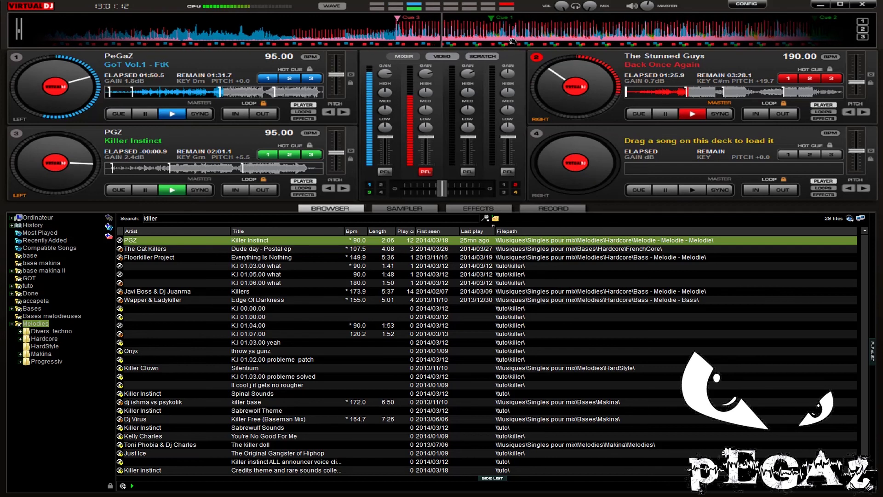
{"action": "key", "text": "space"}
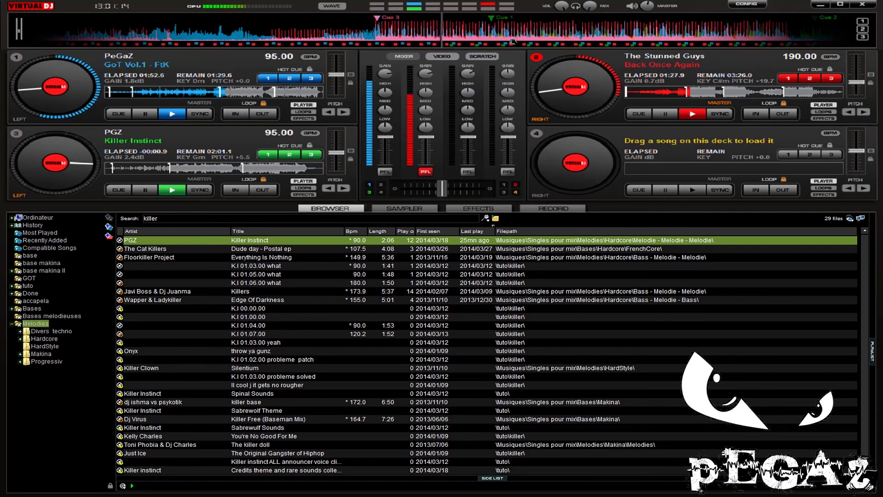
{"action": "key", "text": "space"}
{"action": "key", "text": "space"}
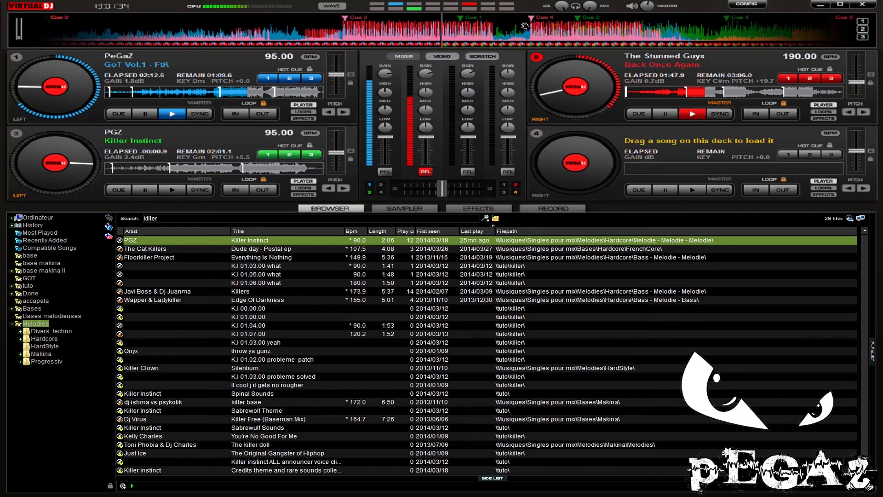
{"action": "left_click_drag", "start_coordinate": [539, 19], "coordinate": [559, 24]}
{"action": "scroll", "coordinate": [561, 22], "scroll_direction": "up", "scroll_amount": 1}
{"action": "scroll", "coordinate": [521, 32], "scroll_direction": "up", "scroll_amount": 1}
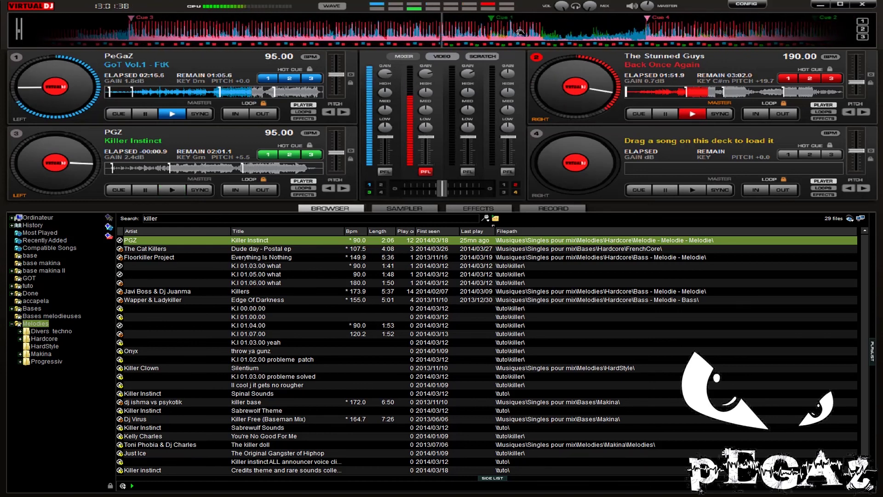
{"action": "scroll", "coordinate": [516, 39], "scroll_direction": "up", "scroll_amount": 1}
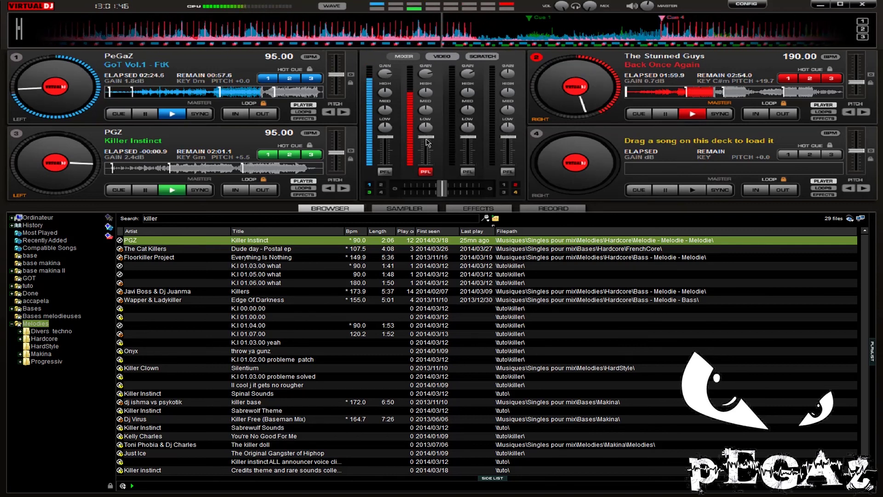
{"action": "left_click_drag", "start_coordinate": [427, 142], "coordinate": [428, 155]}
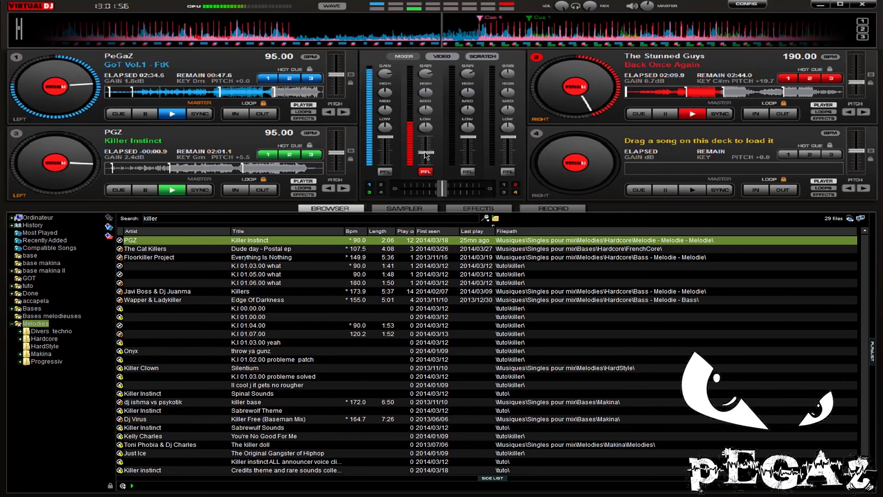
{"action": "left_click_drag", "start_coordinate": [427, 155], "coordinate": [426, 137]}
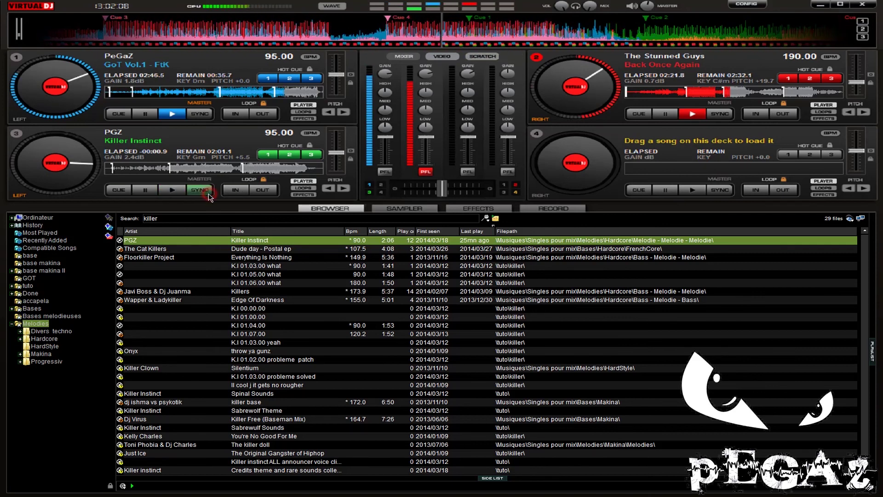
Examine deck 1's remaining waveform and how it runs up to Cue 1 of Killer Instinct on deck 3.
{"action": "scroll", "coordinate": [533, 29], "scroll_direction": "down", "scroll_amount": 3}
{"action": "scroll", "coordinate": [534, 30], "scroll_direction": "up", "scroll_amount": 3}
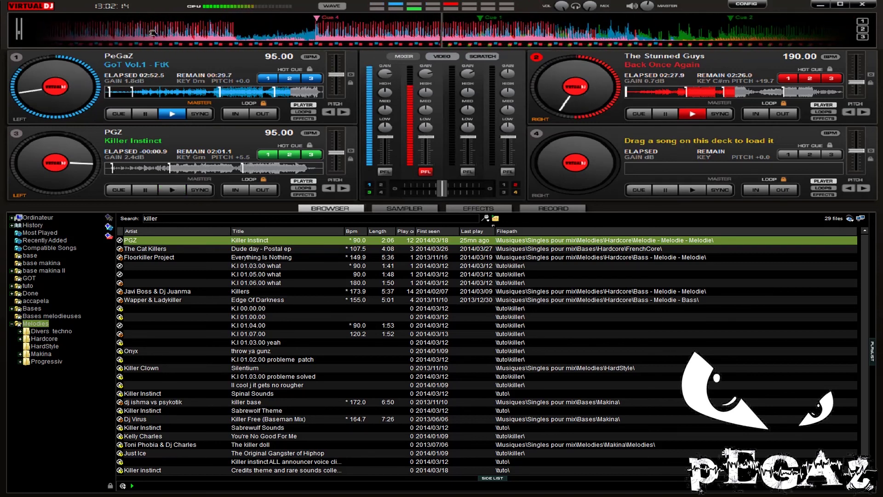
{"action": "left_click", "coordinate": [17, 58]}
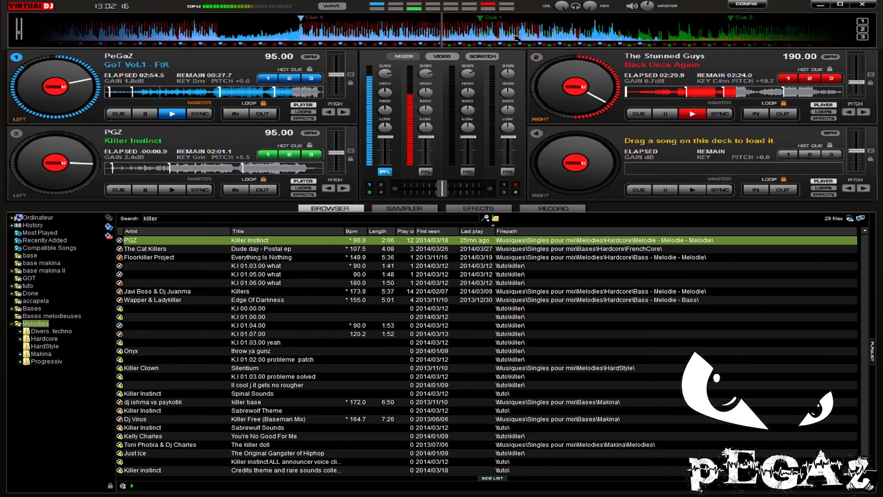
{"action": "scroll", "coordinate": [510, 40], "scroll_direction": "down", "scroll_amount": 2}
{"action": "scroll", "coordinate": [513, 37], "scroll_direction": "down", "scroll_amount": 1}
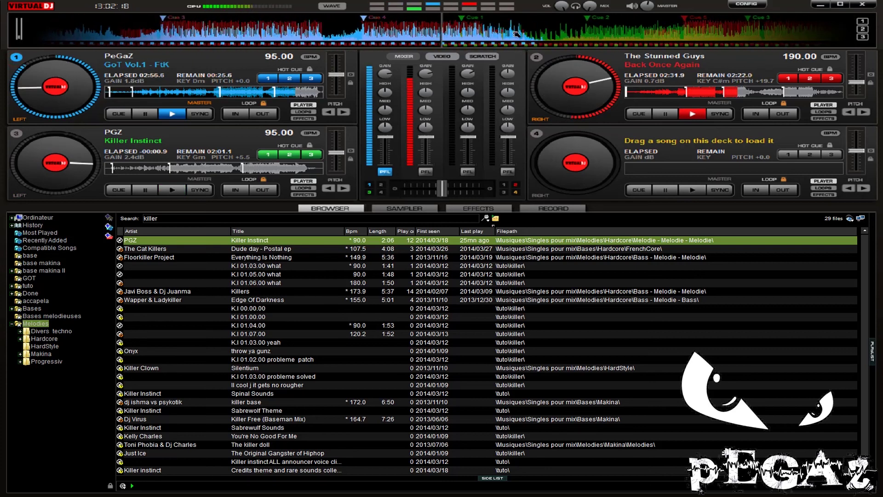
{"action": "scroll", "coordinate": [526, 32], "scroll_direction": "up", "scroll_amount": 1}
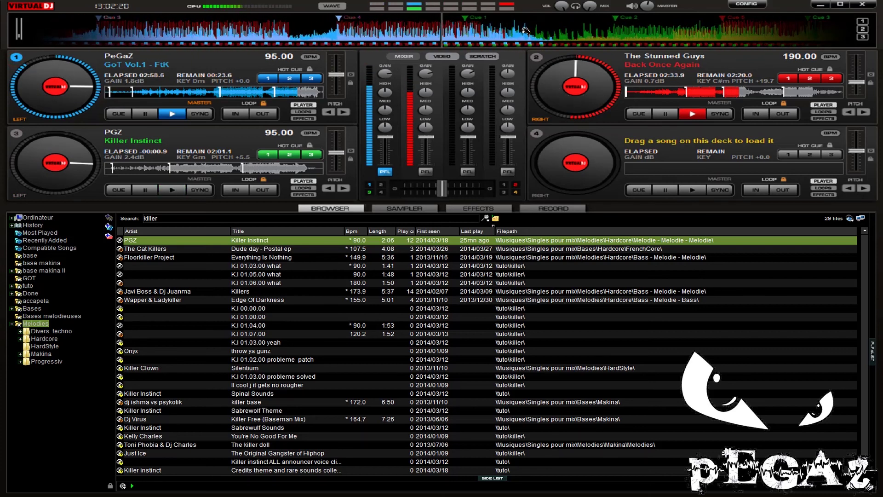
{"action": "scroll", "coordinate": [535, 23], "scroll_direction": "up", "scroll_amount": 1}
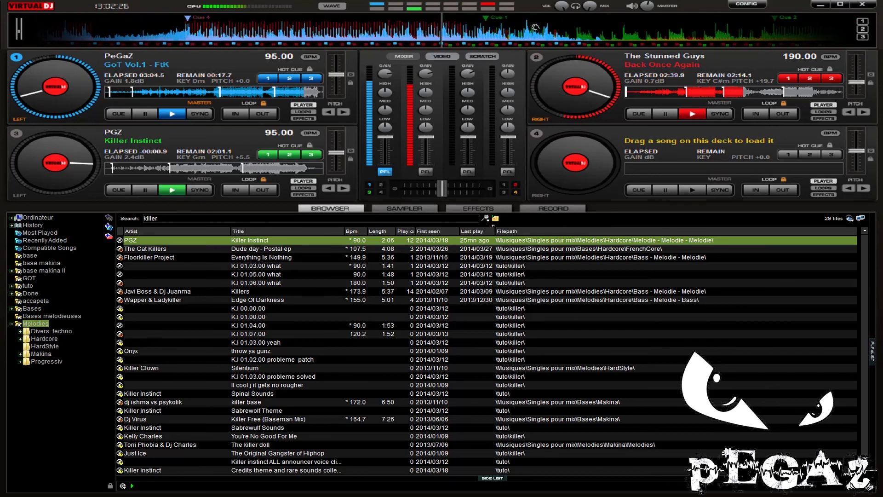
{"action": "scroll", "coordinate": [536, 27], "scroll_direction": "up", "scroll_amount": 3}
{"action": "scroll", "coordinate": [540, 21], "scroll_direction": "up", "scroll_amount": 1}
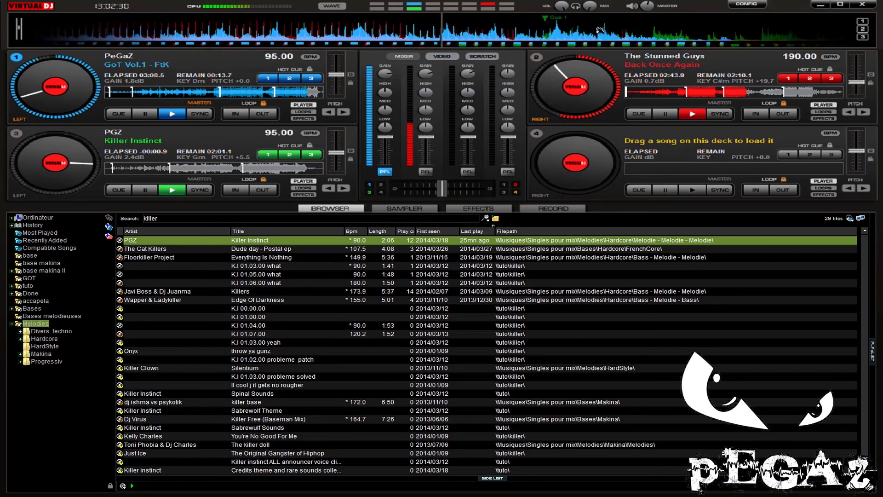
{"action": "scroll", "coordinate": [594, 28], "scroll_direction": "up", "scroll_amount": 1}
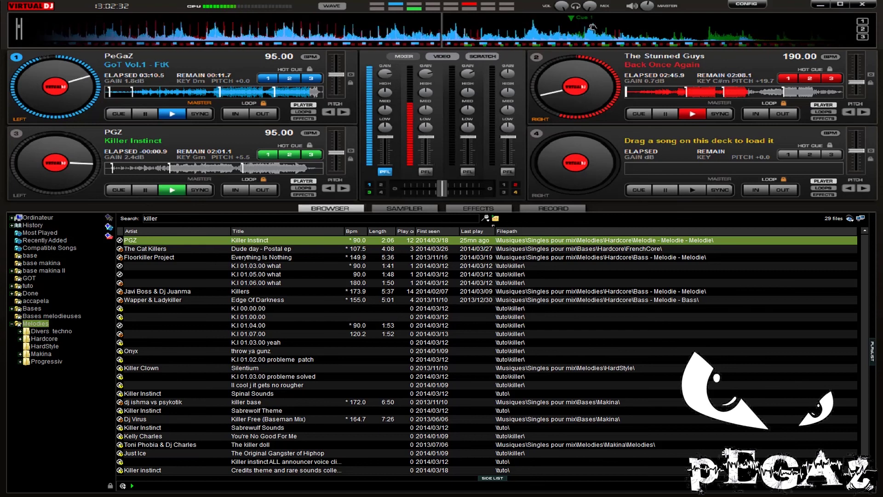
{"action": "scroll", "coordinate": [594, 27], "scroll_direction": "up", "scroll_amount": 1}
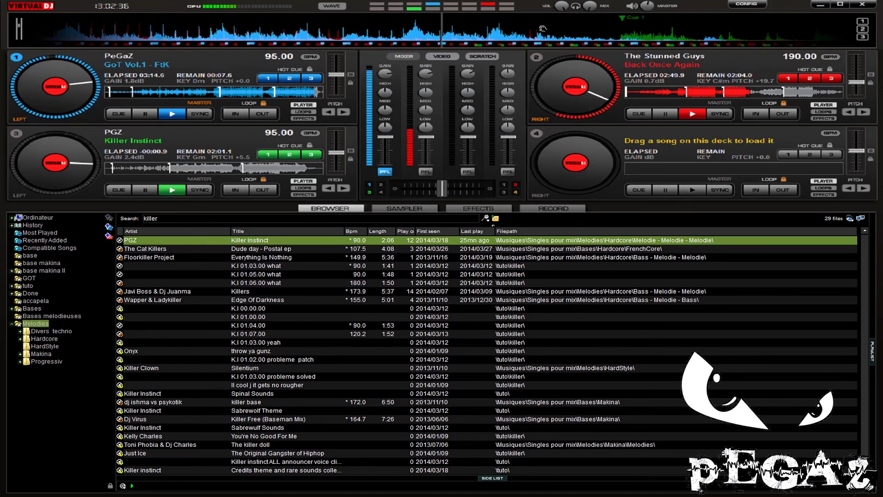
{"action": "scroll", "coordinate": [512, 26], "scroll_direction": "down", "scroll_amount": 2}
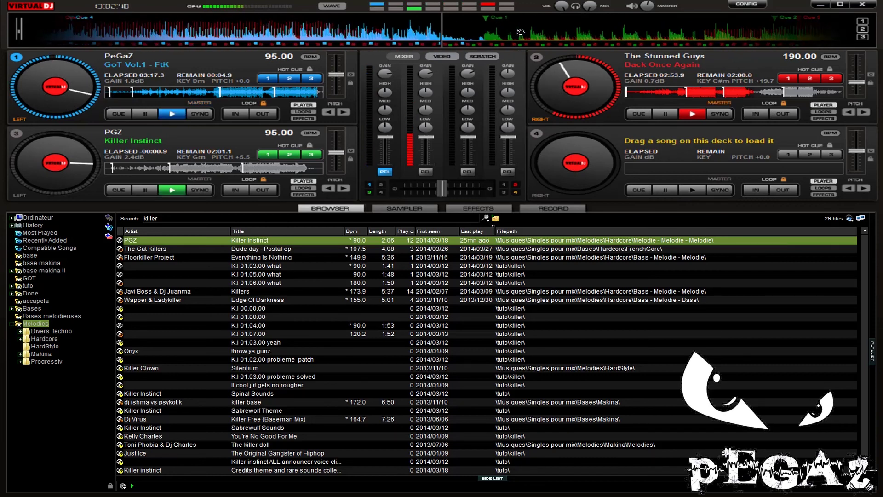
Bring deck 1's volume fully down and start Killer Instinct on deck 3 in time with deck 2.
{"action": "left_click", "coordinate": [38, 148]}
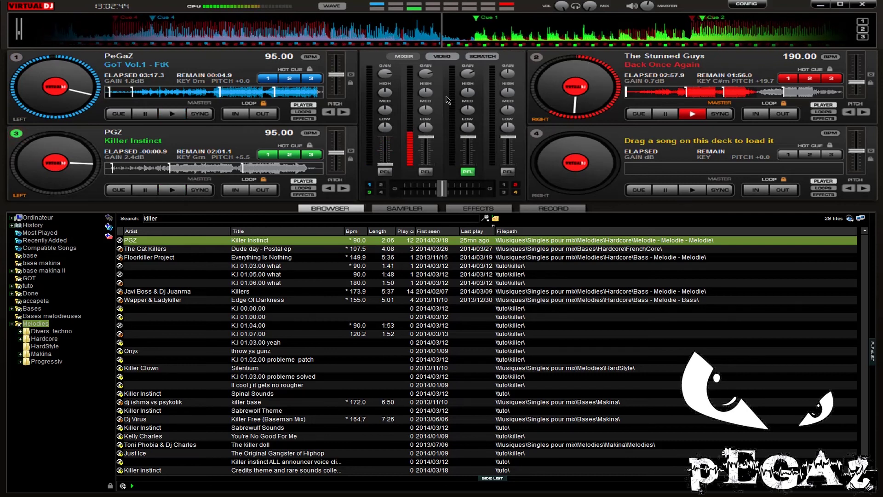
{"action": "left_click_drag", "start_coordinate": [723, 29], "coordinate": [661, 36]}
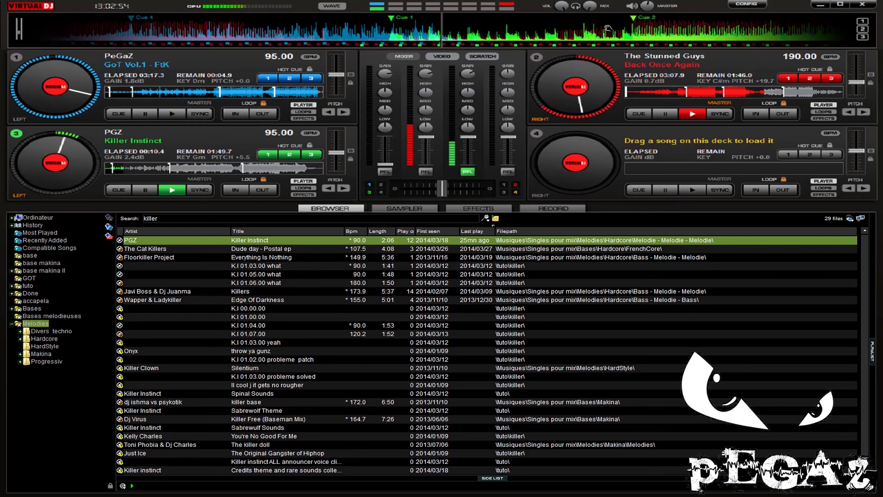
Replace the library search with "out" and load Knock Out onto deck 1.
{"action": "left_click", "coordinate": [322, 219]}
{"action": "key", "text": "BackSpace"}
{"action": "key", "text": "BackSpace"}
{"action": "key", "text": "BackSpace"}
{"action": "key", "text": "BackSpace"}
{"action": "key", "text": "BackSpace"}
{"action": "key", "text": "BackSpace"}
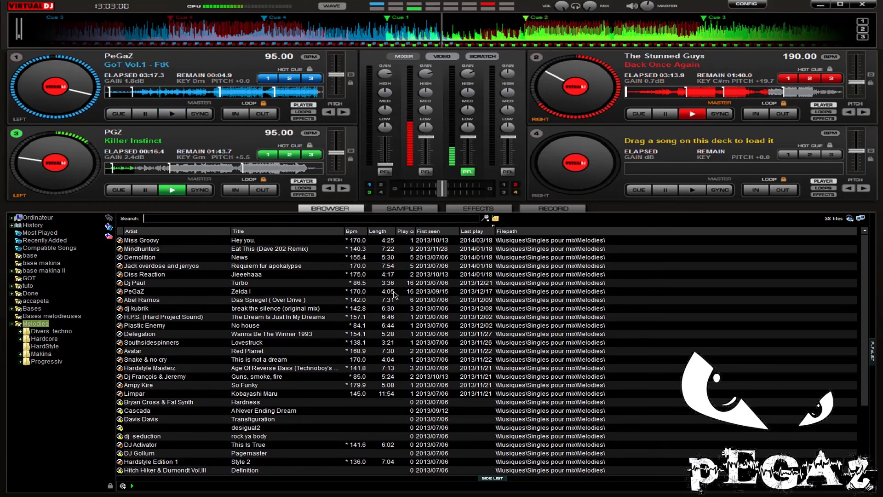
{"action": "type", "text": "out"}
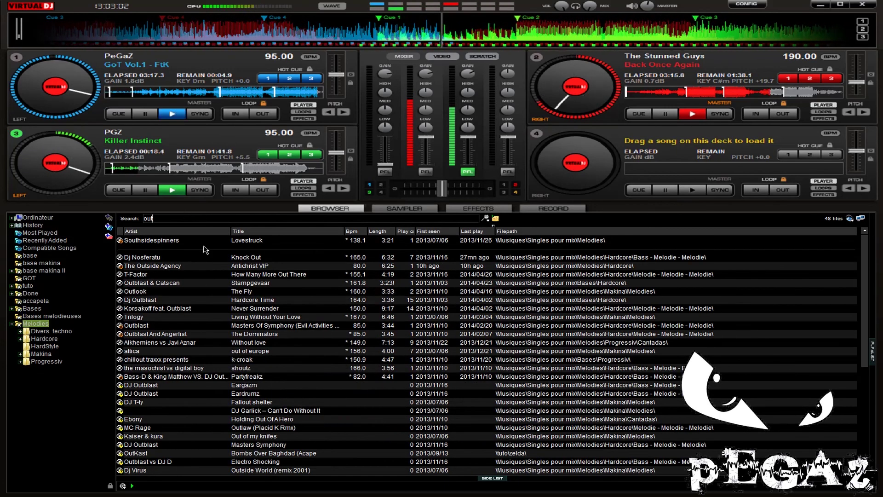
{"action": "left_click_drag", "start_coordinate": [251, 257], "coordinate": [140, 162]}
Cue Knock Out at its start on deck 1 and start it playing alongside decks 2 and 3.
{"action": "left_click_drag", "start_coordinate": [88, 77], "coordinate": [88, 76]}
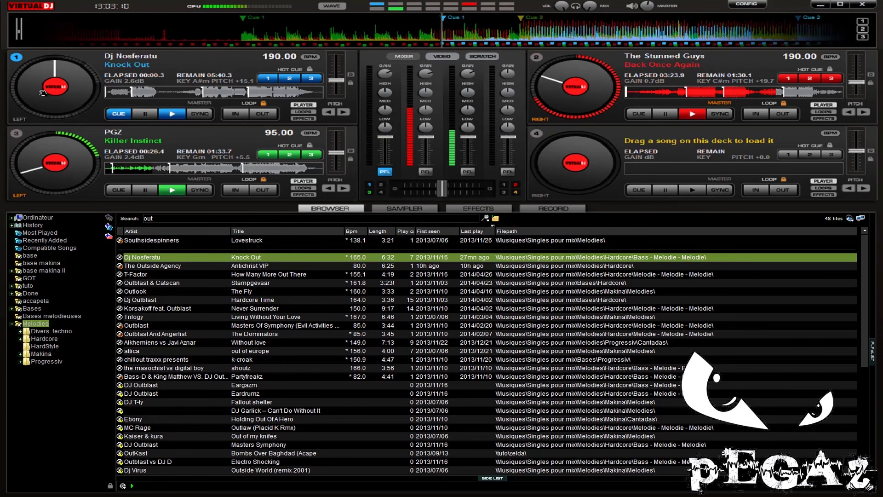
{"action": "left_click", "coordinate": [16, 134]}
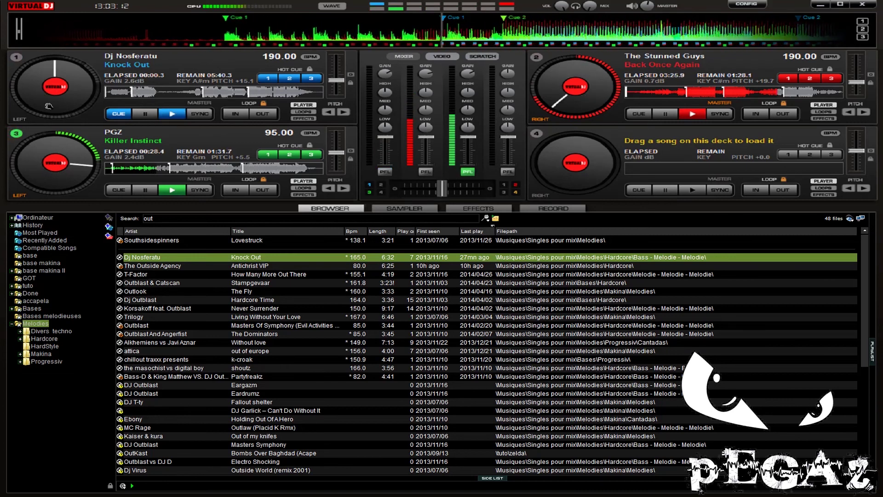
{"action": "left_click", "coordinate": [16, 59]}
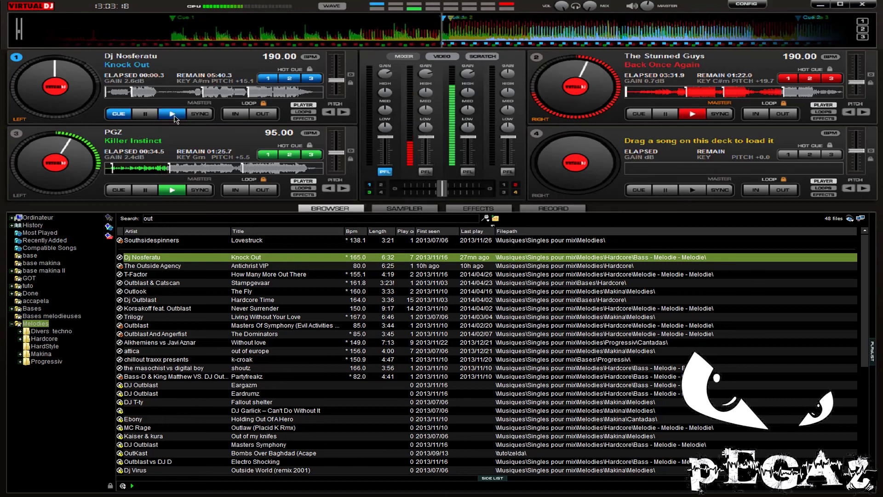
{"action": "left_click", "coordinate": [173, 114]}
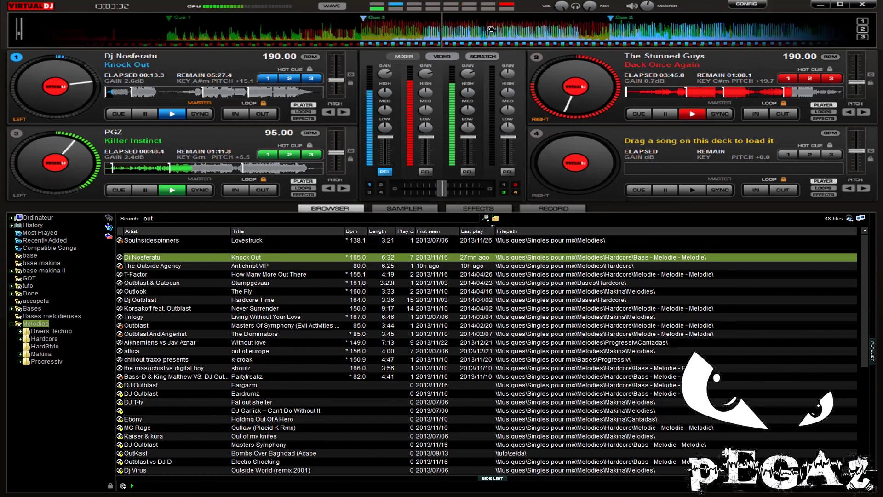
Stop Back Once Again on deck 2 and lower that deck's volume all the way.
{"action": "left_click", "coordinate": [536, 58]}
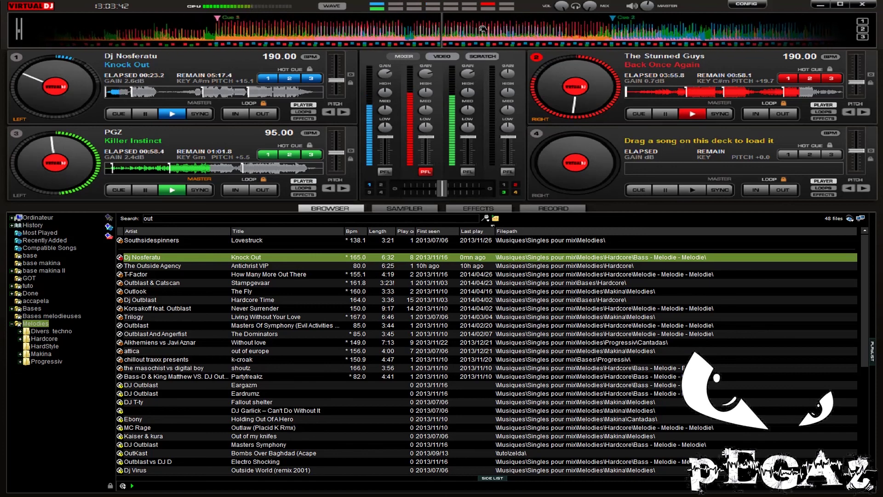
{"action": "scroll", "coordinate": [522, 23], "scroll_direction": "up", "scroll_amount": 3}
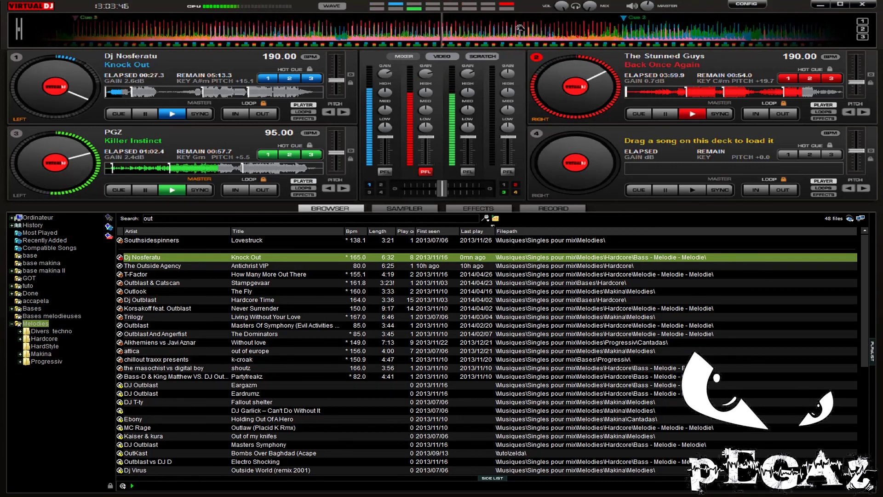
{"action": "scroll", "coordinate": [520, 27], "scroll_direction": "down", "scroll_amount": 1}
{"action": "scroll", "coordinate": [520, 28], "scroll_direction": "up", "scroll_amount": 2}
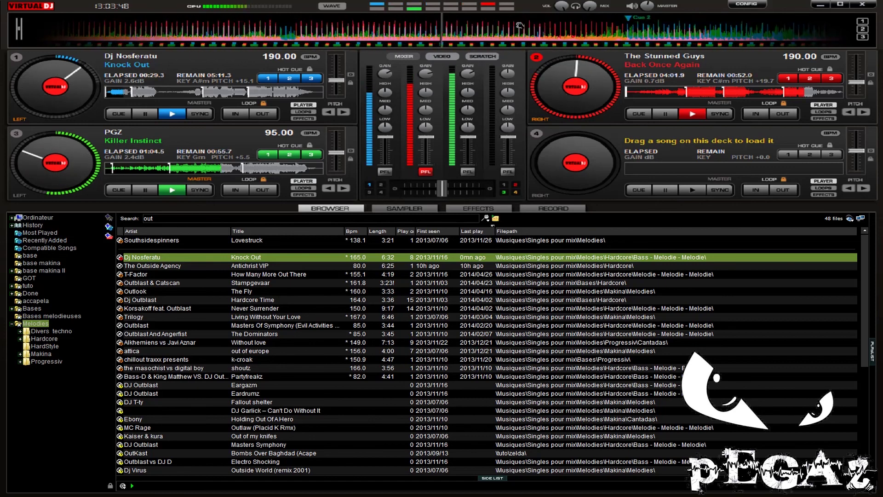
{"action": "scroll", "coordinate": [526, 23], "scroll_direction": "up", "scroll_amount": 1}
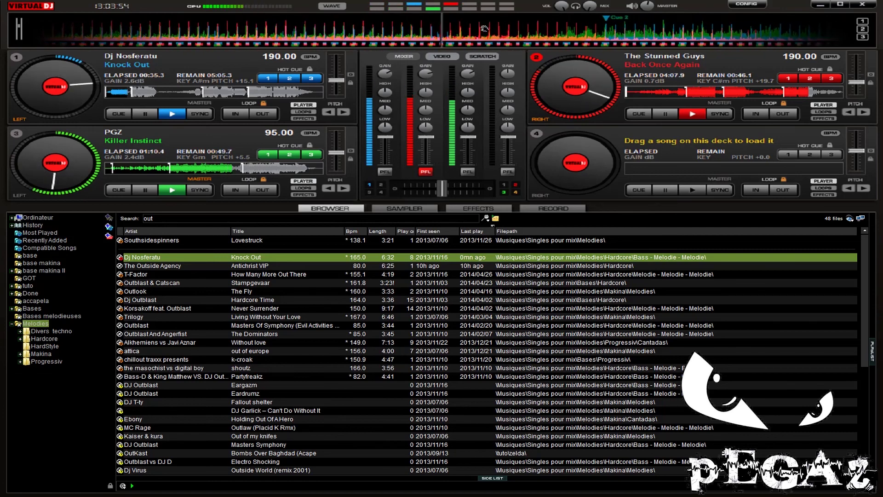
{"action": "left_click_drag", "start_coordinate": [426, 137], "coordinate": [442, 191]}
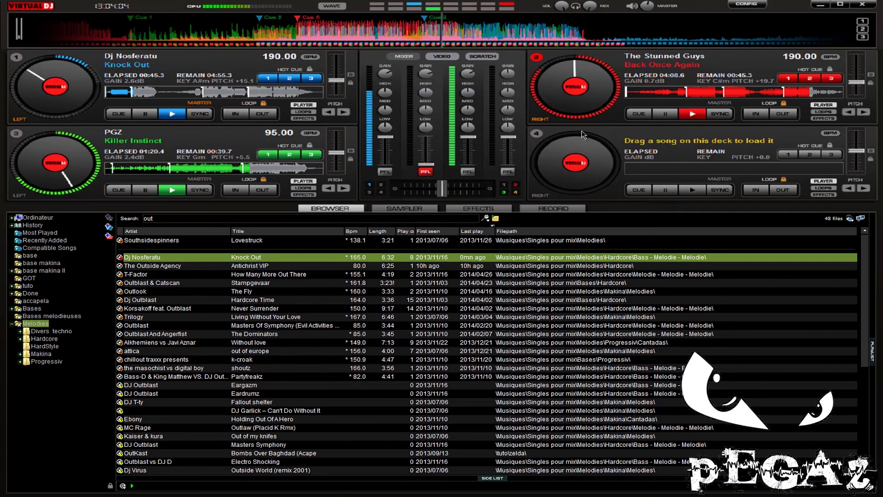
Search the library for "moved" and ready We Shall Not Be Moved at its start on deck 2 with that deck's volume raised.
{"action": "left_click", "coordinate": [322, 218]}
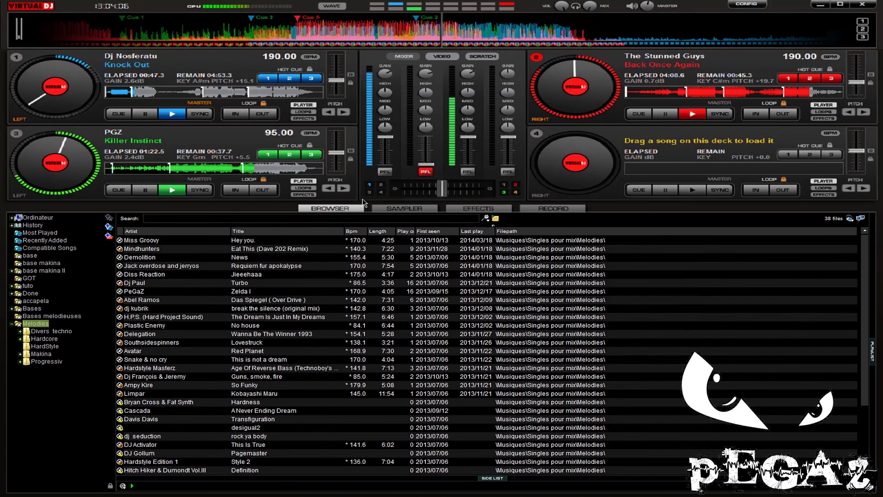
{"action": "type", "text": "moved"}
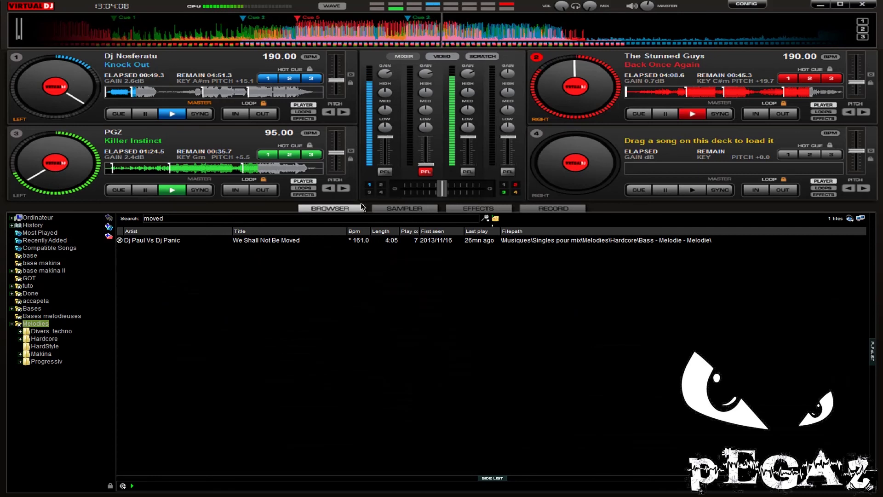
{"action": "left_click_drag", "start_coordinate": [281, 243], "coordinate": [572, 85]}
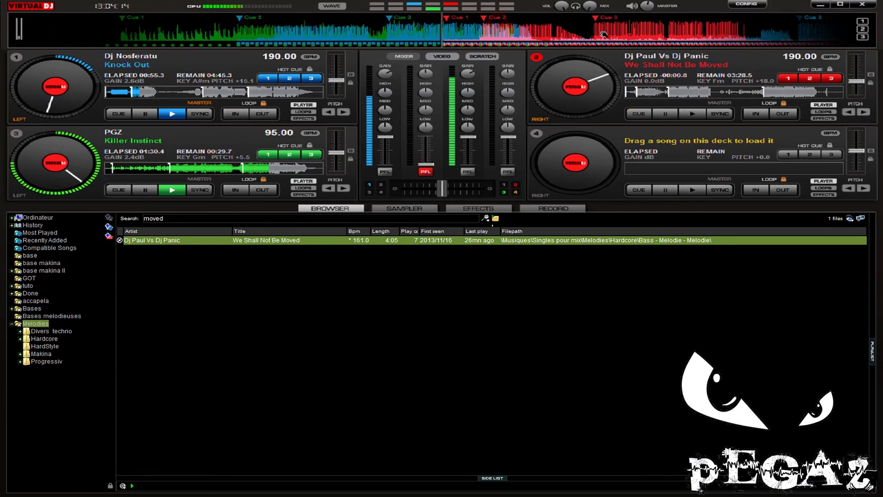
{"action": "left_click", "coordinate": [665, 114]}
{"action": "left_click_drag", "start_coordinate": [432, 150], "coordinate": [428, 136]}
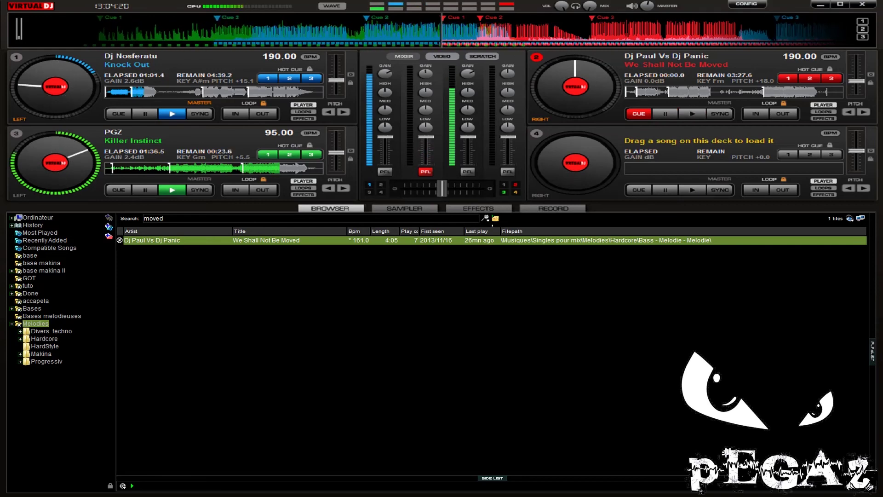
Search the library for "koor" and load Hardkoor by The Masochist & Buzz Fuzz onto deck 3.
{"action": "left_click", "coordinate": [227, 218]}
{"action": "type", "text": "k"}
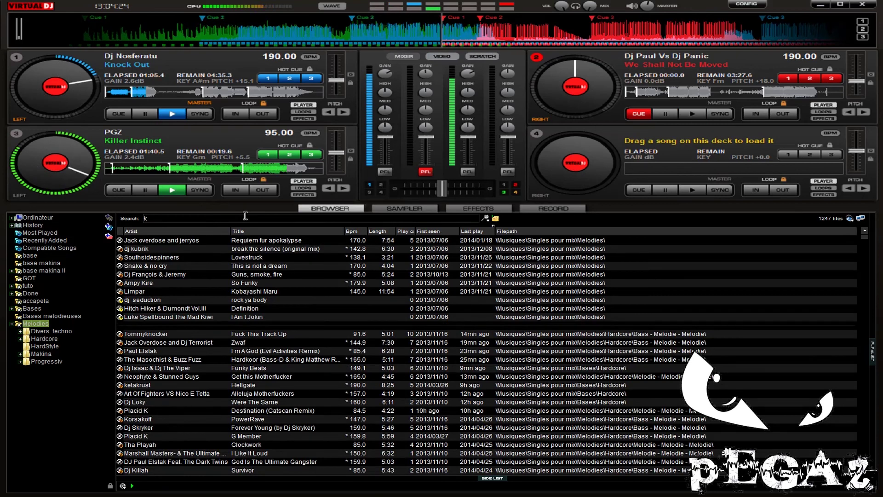
{"action": "type", "text": "oor"}
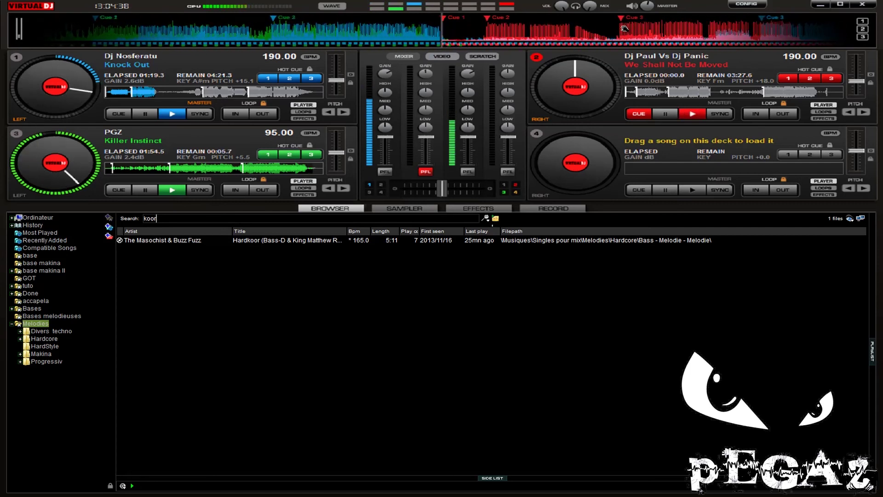
{"action": "scroll", "coordinate": [640, 28], "scroll_direction": "up", "scroll_amount": 1}
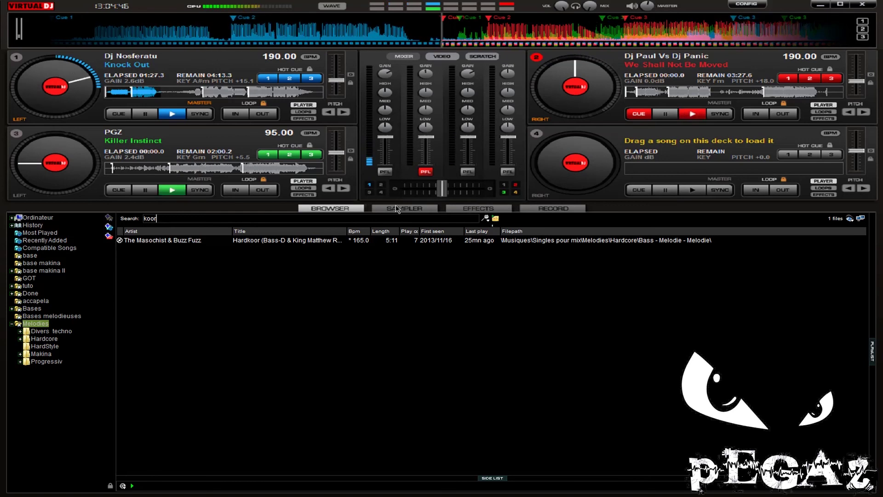
{"action": "left_click_drag", "start_coordinate": [323, 243], "coordinate": [64, 175]}
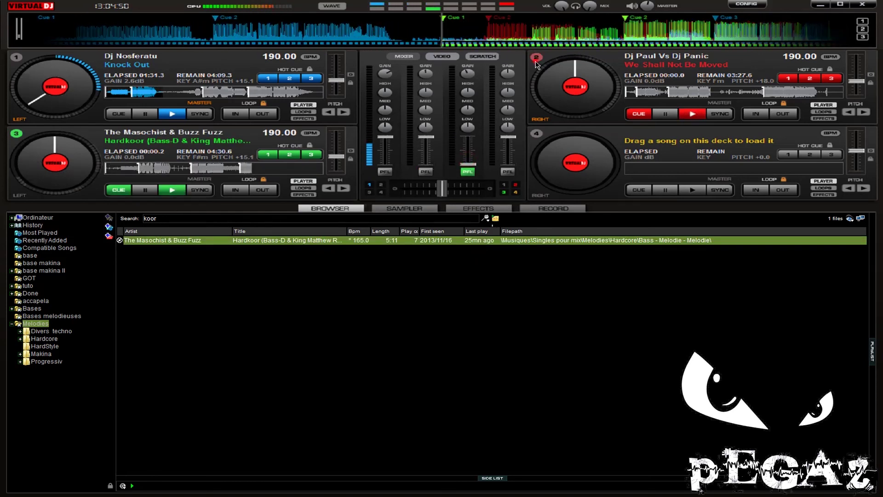
Make deck 2 active and start We Shall Not Be Moved playing over Knock Out on deck 1.
{"action": "left_click", "coordinate": [557, 66]}
{"action": "scroll", "coordinate": [688, 40], "scroll_direction": "up", "scroll_amount": 2}
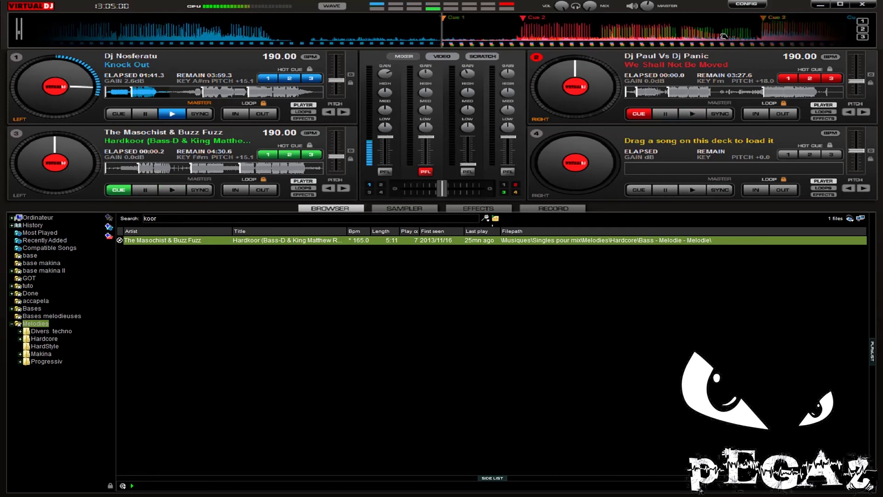
{"action": "left_click", "coordinate": [687, 114]}
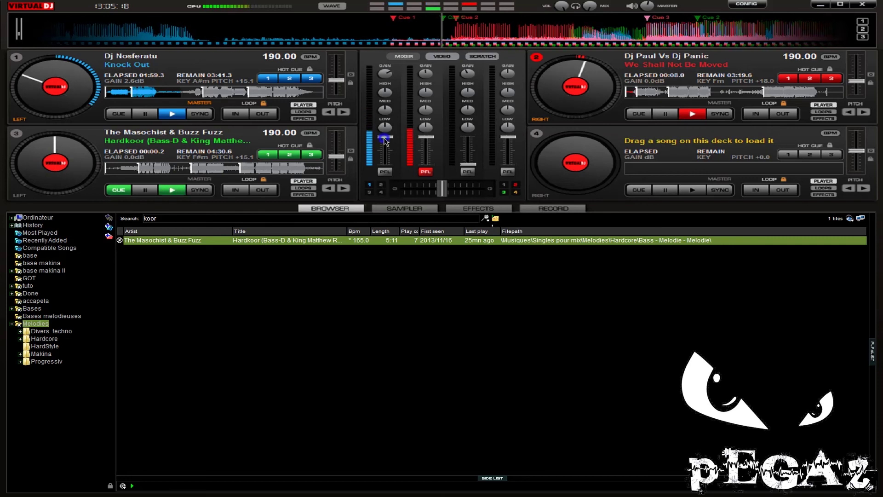
Make short volume dips on deck 1 and one on deck 2 during the blend, returning each fader to full.
{"action": "mouse_move", "coordinate": [385, 142]}
{"action": "left_mouse_down"}
{"action": "mouse_move", "coordinate": [386, 159]}
{"action": "mouse_move", "coordinate": [385, 140]}
{"action": "left_mouse_up"}
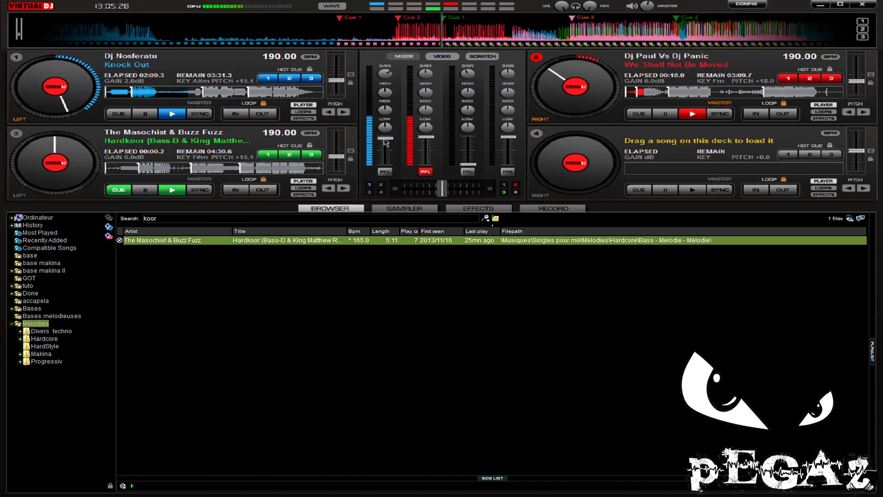
{"action": "mouse_move", "coordinate": [385, 143]}
{"action": "left_mouse_down"}
{"action": "mouse_move", "coordinate": [386, 158]}
{"action": "mouse_move", "coordinate": [385, 138]}
{"action": "left_mouse_up"}
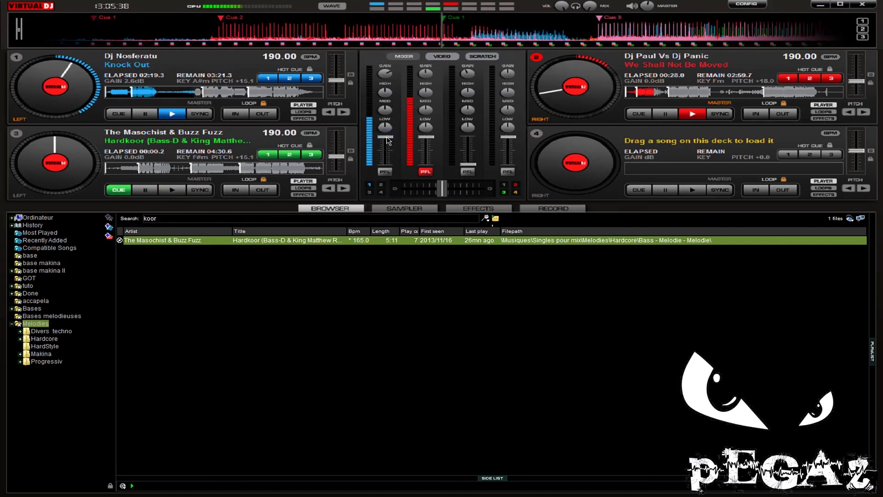
{"action": "mouse_move", "coordinate": [389, 140]}
{"action": "left_mouse_down"}
{"action": "mouse_move", "coordinate": [385, 159]}
{"action": "mouse_move", "coordinate": [385, 141]}
{"action": "left_mouse_up"}
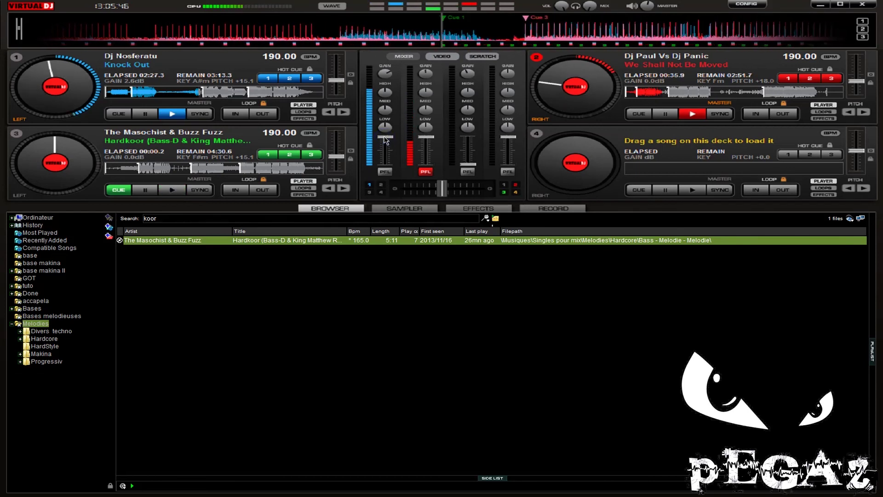
{"action": "left_click_drag", "start_coordinate": [386, 138], "coordinate": [385, 149]}
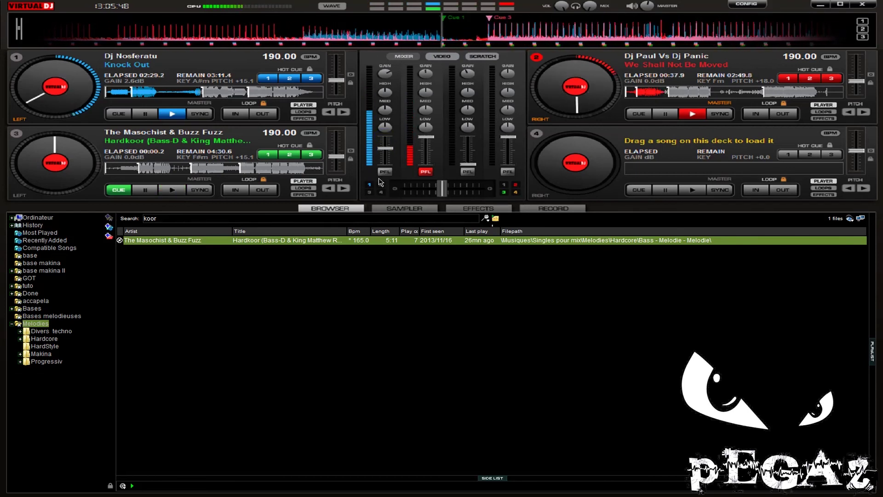
{"action": "left_click", "coordinate": [386, 137]}
{"action": "left_click", "coordinate": [426, 156]}
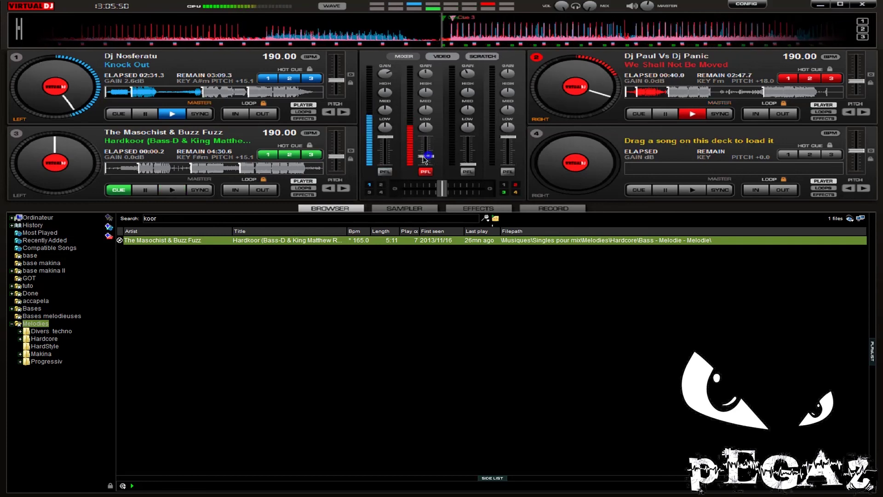
{"action": "left_click_drag", "start_coordinate": [424, 156], "coordinate": [425, 137]}
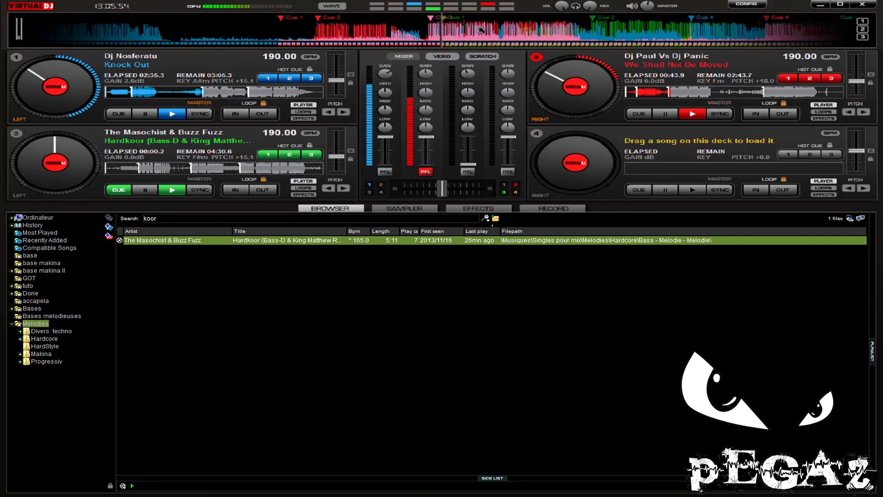
Make deck 3 active with Hardkoor positioned just before its start and raise that deck's volume to full.
{"action": "left_click", "coordinate": [17, 134]}
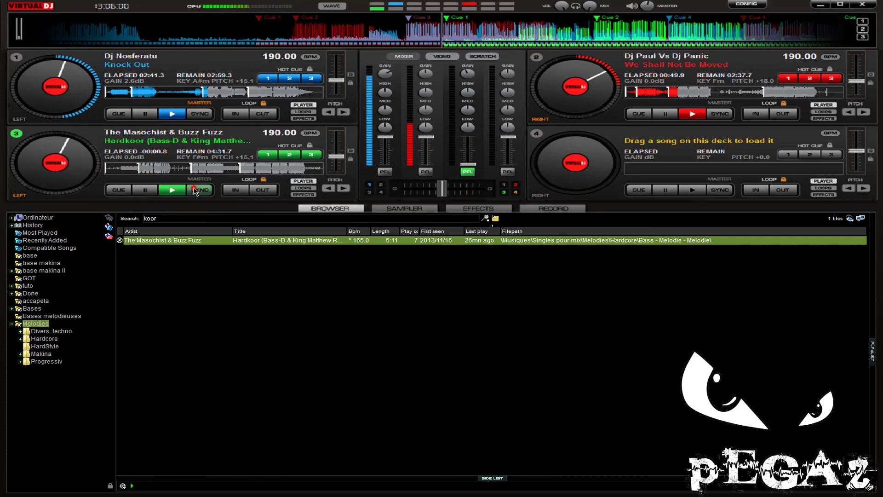
{"action": "left_click_drag", "start_coordinate": [473, 152], "coordinate": [485, 100]}
{"action": "key", "text": "space"}
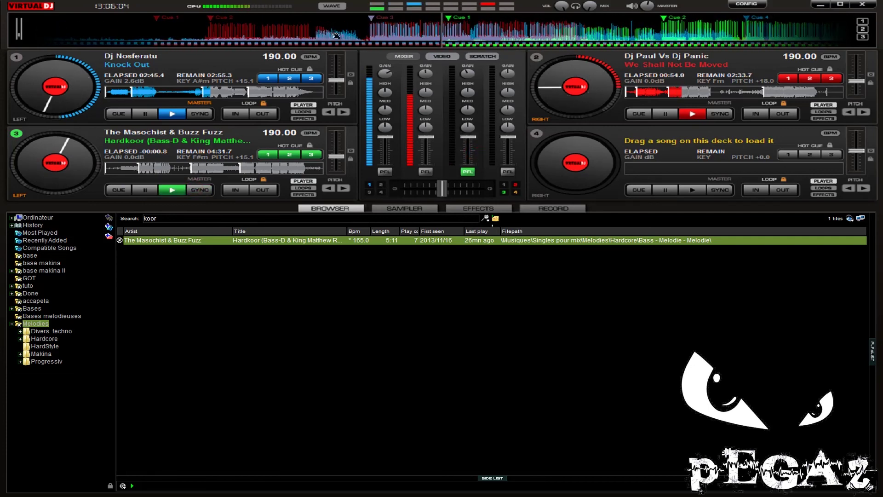
Make deck 1 active and briefly dip the volume of Knock Out, returning the fader to full.
{"action": "left_click", "coordinate": [16, 56]}
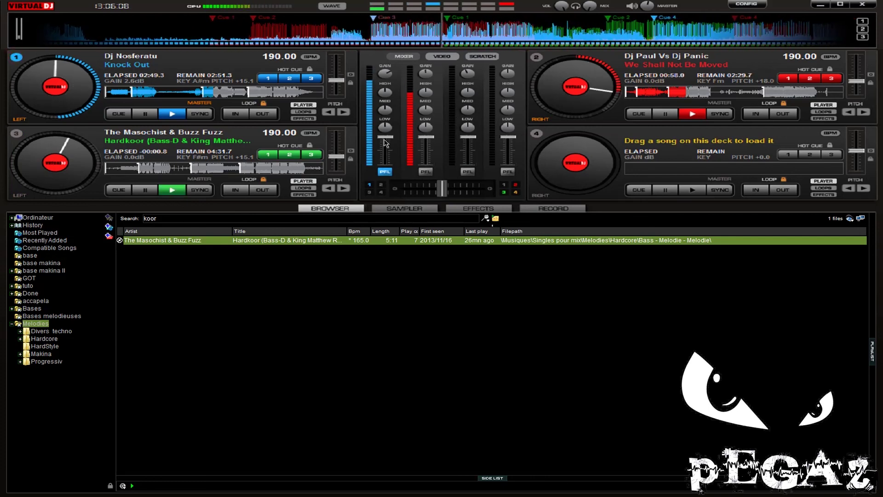
{"action": "mouse_move", "coordinate": [387, 138]}
{"action": "left_mouse_down"}
{"action": "mouse_move", "coordinate": [386, 153]}
{"action": "mouse_move", "coordinate": [386, 137]}
{"action": "left_mouse_up"}
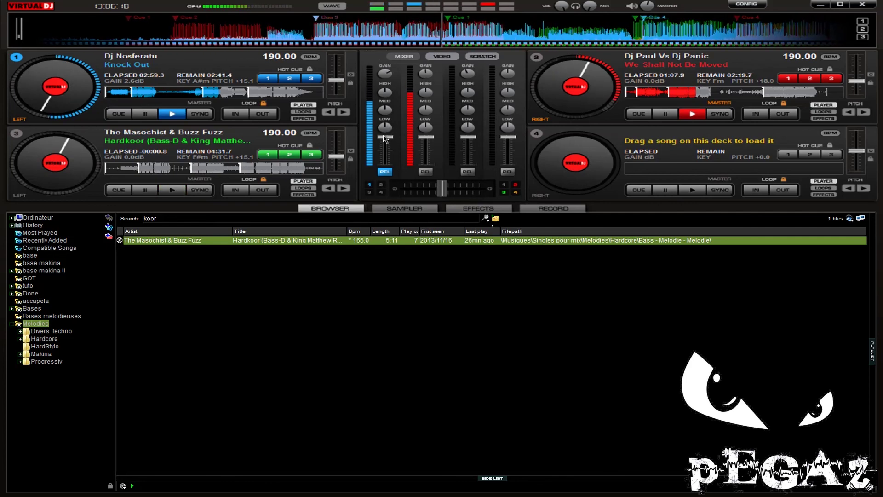
{"action": "mouse_move", "coordinate": [385, 138]}
{"action": "left_mouse_down"}
{"action": "mouse_move", "coordinate": [384, 157]}
{"action": "mouse_move", "coordinate": [385, 138]}
{"action": "left_mouse_up"}
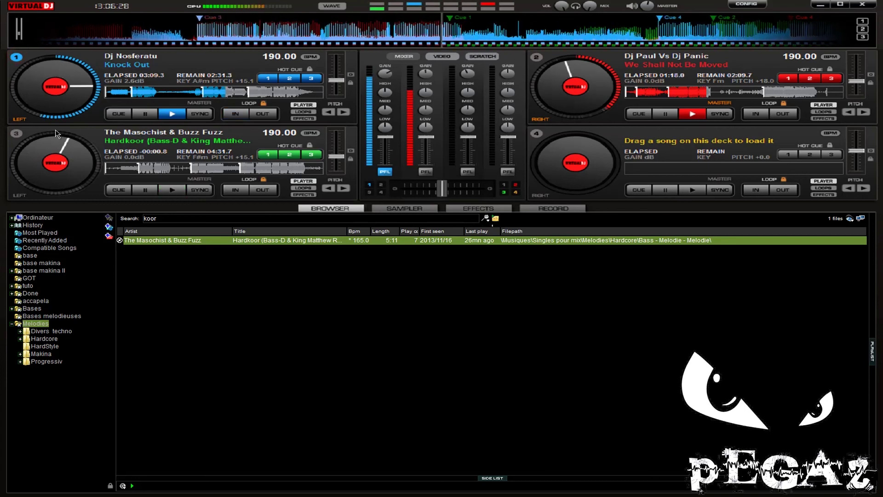
Stop Knock Out on deck 1 and start Hardkoor on deck 3 alongside deck 2.
{"action": "left_click", "coordinate": [12, 130]}
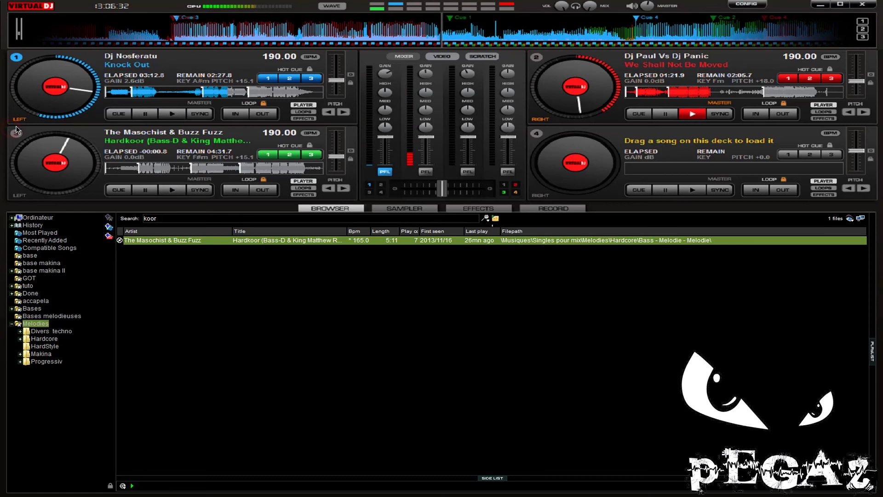
{"action": "left_click", "coordinate": [15, 130]}
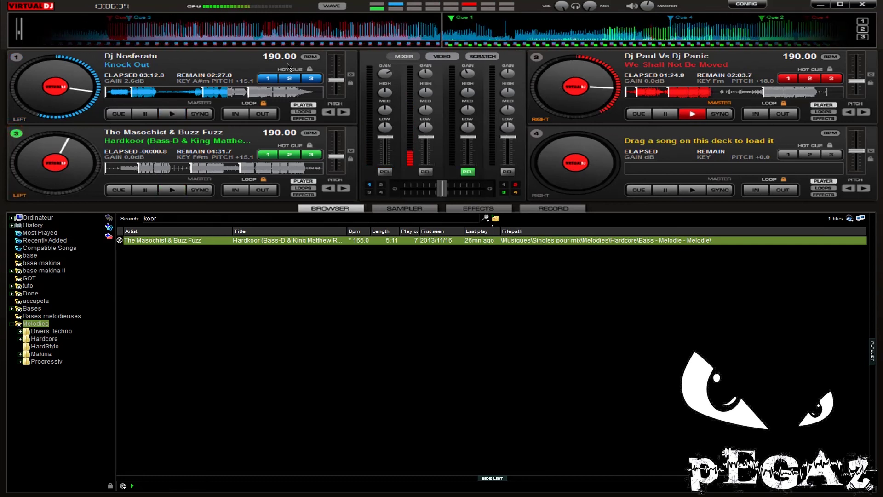
{"action": "left_click", "coordinate": [162, 188]}
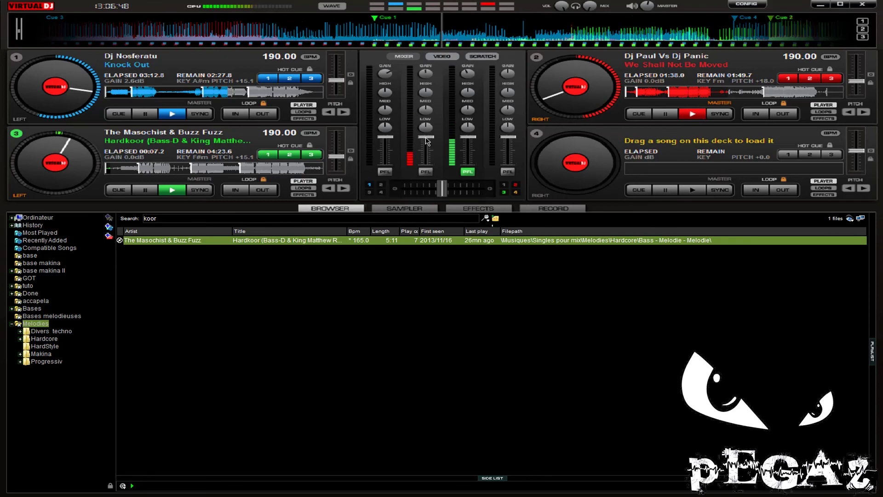
Cut deck 2's volume in short dips and nudge deck 3's volume, returning both faders to full.
{"action": "mouse_move", "coordinate": [426, 137]}
{"action": "left_mouse_down"}
{"action": "mouse_move", "coordinate": [426, 161]}
{"action": "mouse_move", "coordinate": [425, 137]}
{"action": "left_mouse_up"}
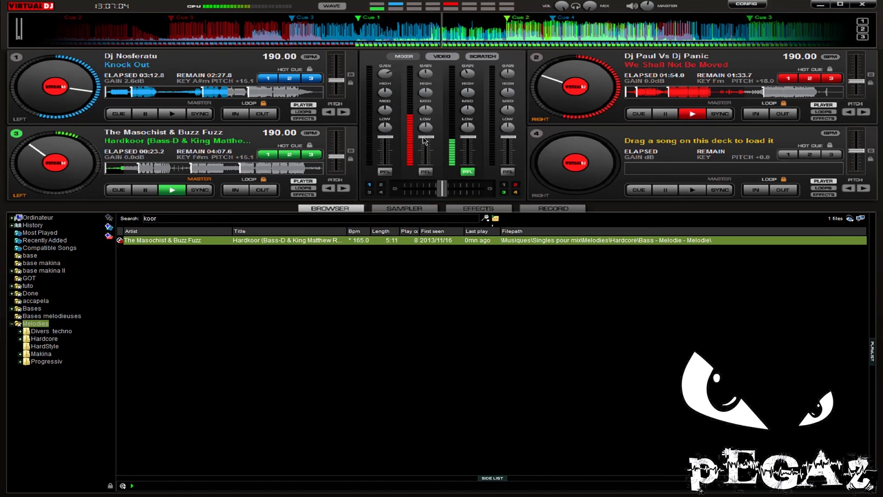
{"action": "left_click_drag", "start_coordinate": [424, 140], "coordinate": [428, 159]}
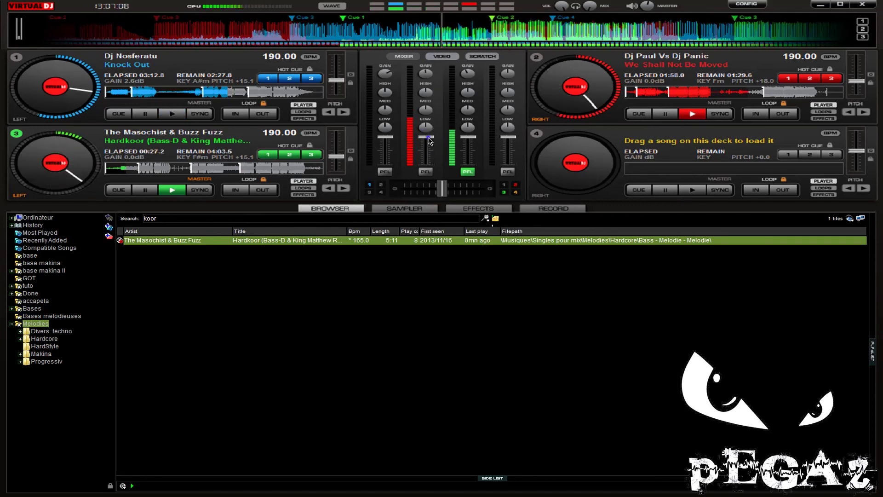
{"action": "mouse_move", "coordinate": [428, 146]}
{"action": "left_mouse_down"}
{"action": "mouse_move", "coordinate": [428, 157]}
{"action": "mouse_move", "coordinate": [428, 138]}
{"action": "left_mouse_up"}
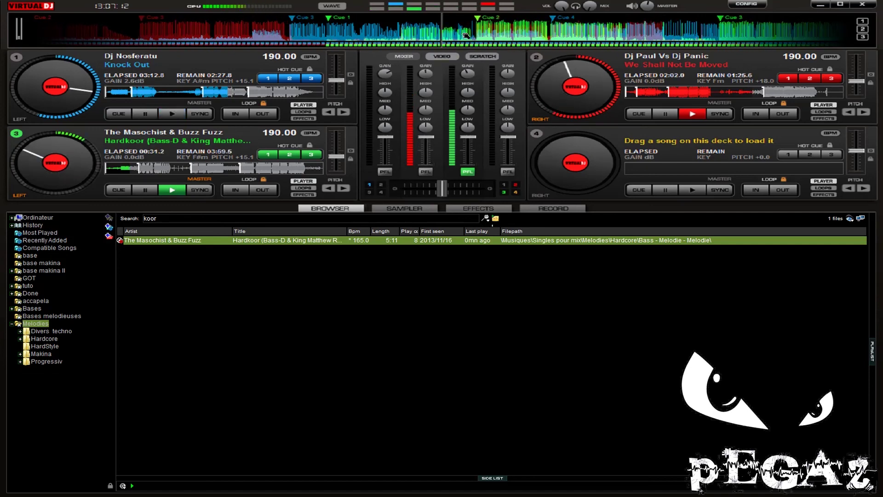
{"action": "left_click", "coordinate": [426, 138]}
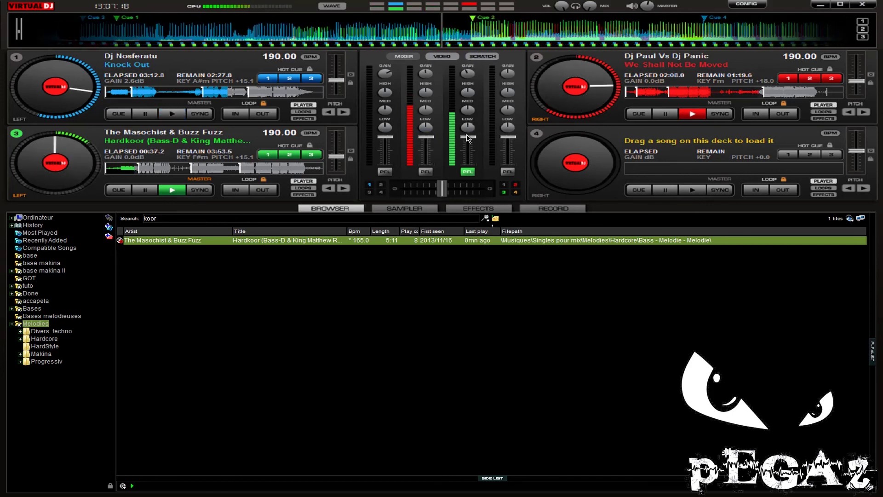
{"action": "left_click", "coordinate": [468, 138]}
{"action": "mouse_move", "coordinate": [469, 138]}
{"action": "left_mouse_down"}
{"action": "mouse_move", "coordinate": [474, 182]}
{"action": "mouse_move", "coordinate": [471, 136]}
{"action": "left_mouse_up"}
{"action": "scroll", "coordinate": [481, 34], "scroll_direction": "down", "scroll_amount": 3}
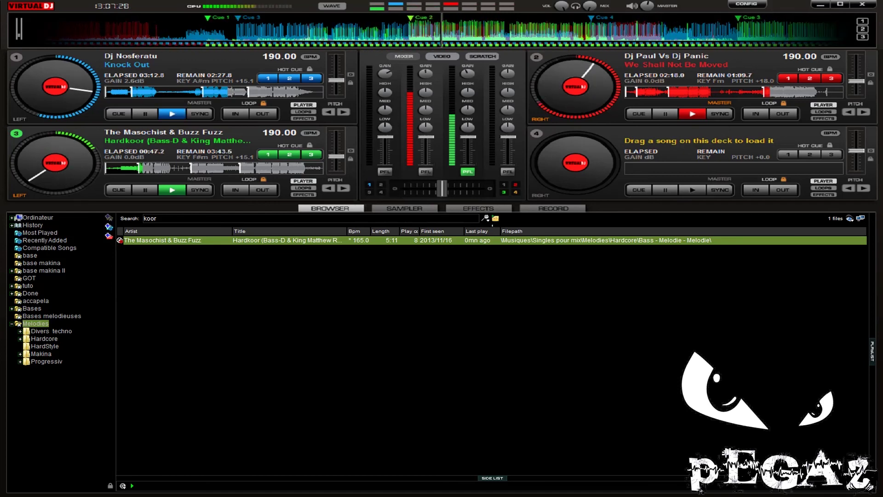
Replace the library search with "god" and load I'm A God (Evil Activities Remix) onto deck 1.
{"action": "left_click", "coordinate": [391, 218]}
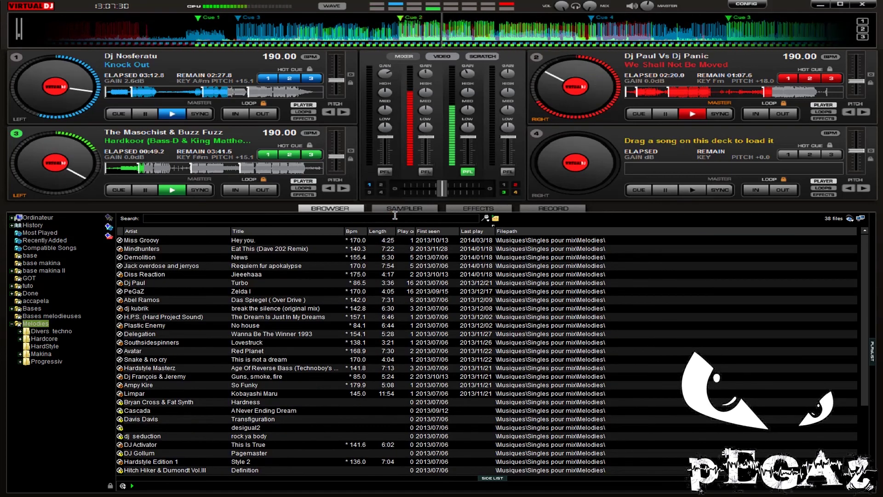
{"action": "type", "text": "god"}
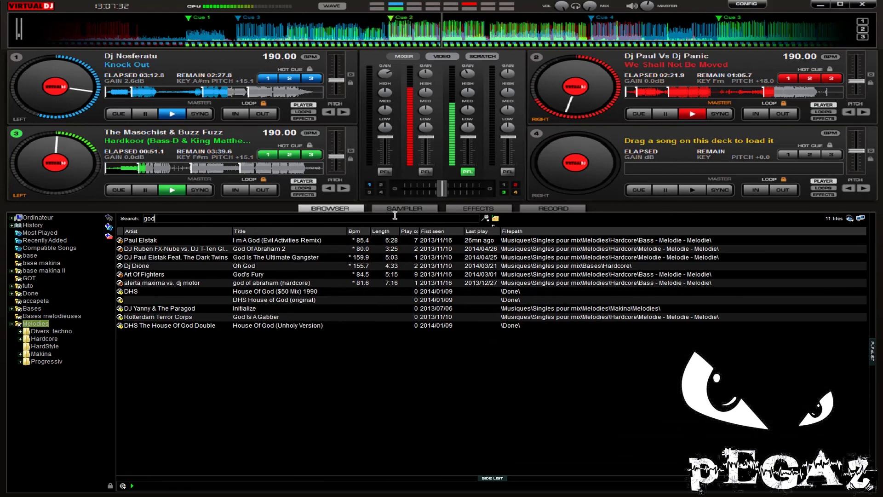
{"action": "left_click_drag", "start_coordinate": [158, 241], "coordinate": [65, 77]}
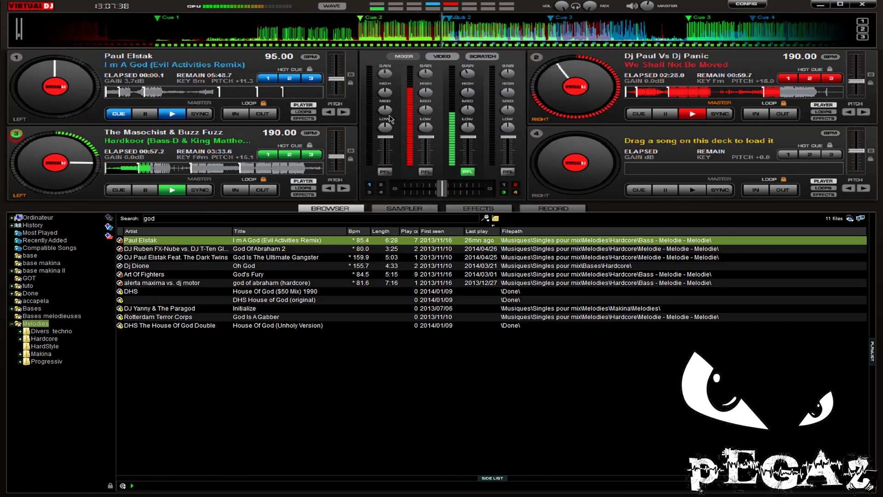
Briefly dip deck 2's volume and prepare deck 1 by lowering its volume all the way and making it active.
{"action": "mouse_move", "coordinate": [430, 144]}
{"action": "left_mouse_down"}
{"action": "mouse_move", "coordinate": [425, 158]}
{"action": "mouse_move", "coordinate": [426, 137]}
{"action": "left_mouse_up"}
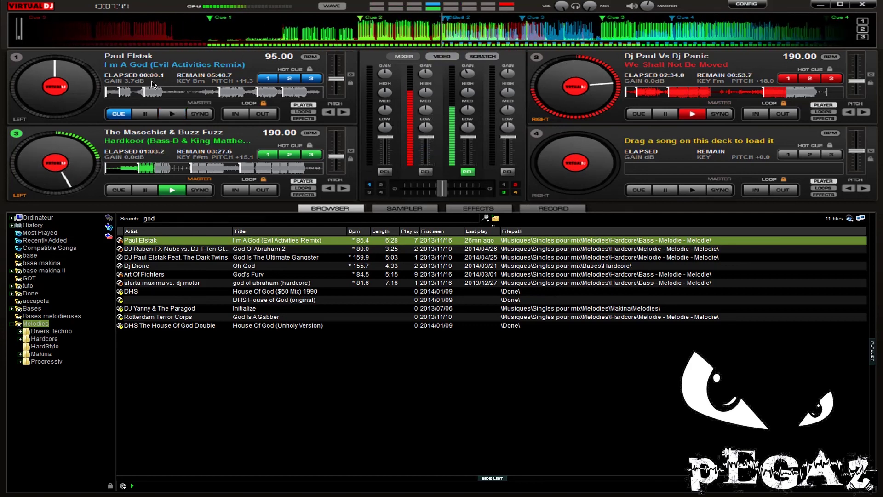
{"action": "left_click_drag", "start_coordinate": [384, 138], "coordinate": [385, 164]}
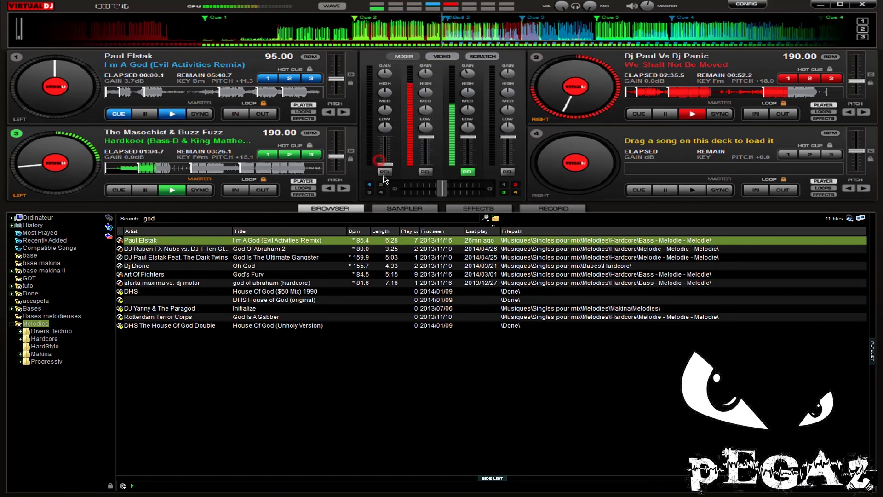
{"action": "left_click", "coordinate": [17, 58]}
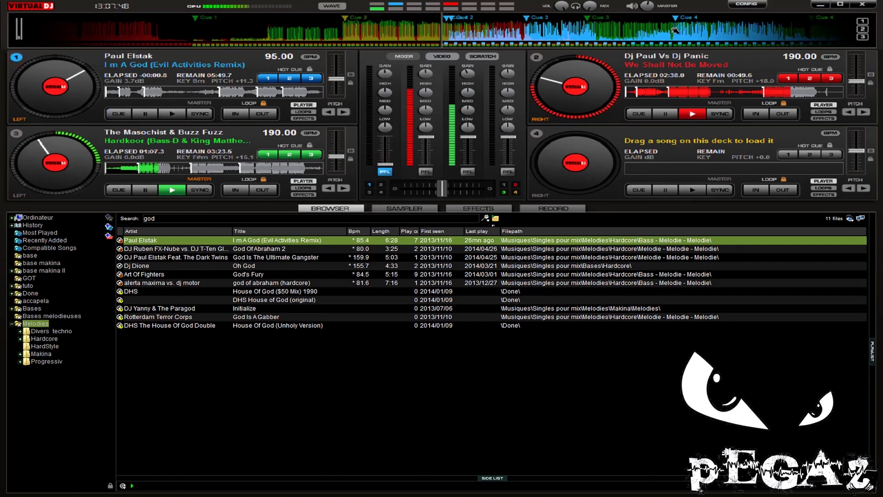
Lower deck 2's volume all the way, stop We Shall Not Be Moved and return it to its start.
{"action": "left_click", "coordinate": [536, 58]}
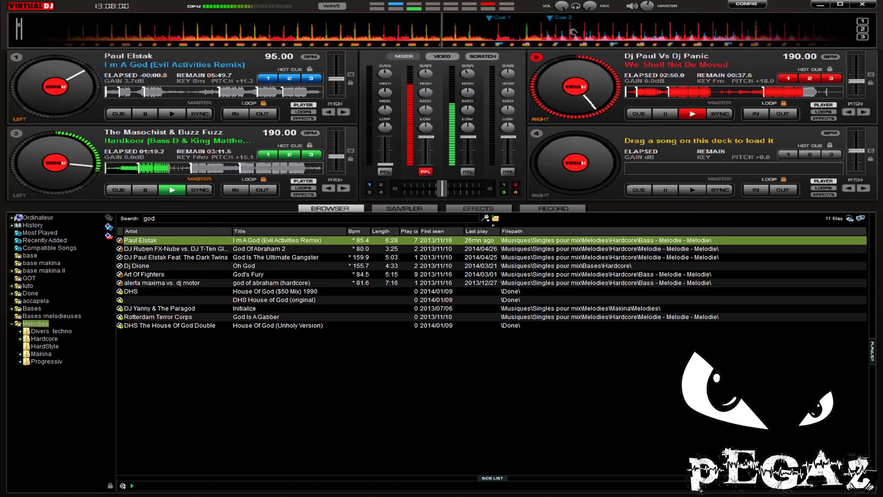
{"action": "key", "text": "space"}
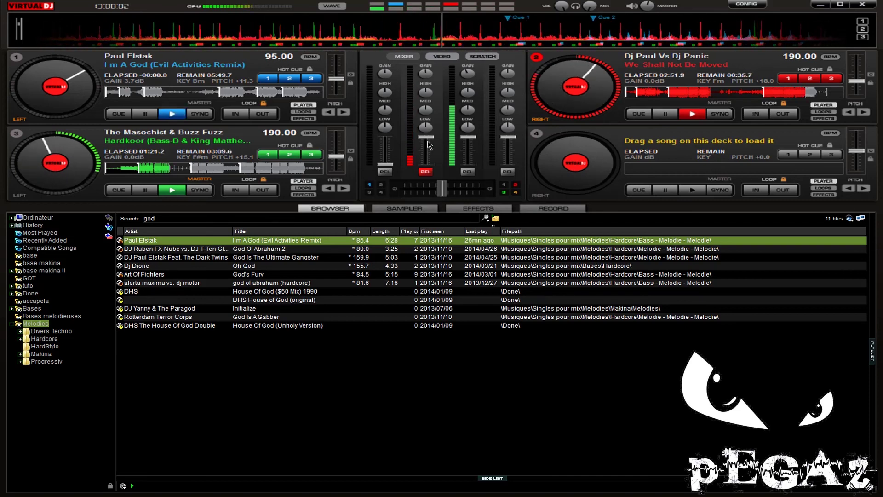
{"action": "scroll", "coordinate": [492, 32], "scroll_direction": "down", "scroll_amount": 6}
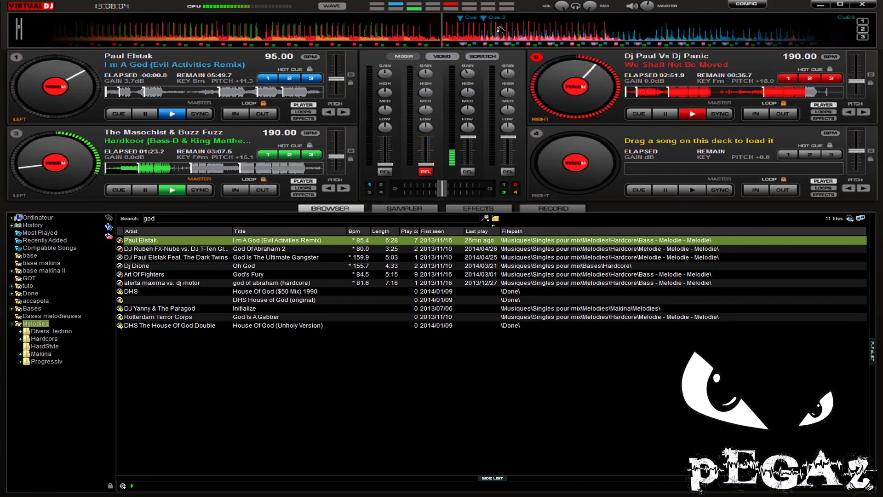
{"action": "left_click", "coordinate": [666, 115]}
{"action": "left_click", "coordinate": [68, 105]}
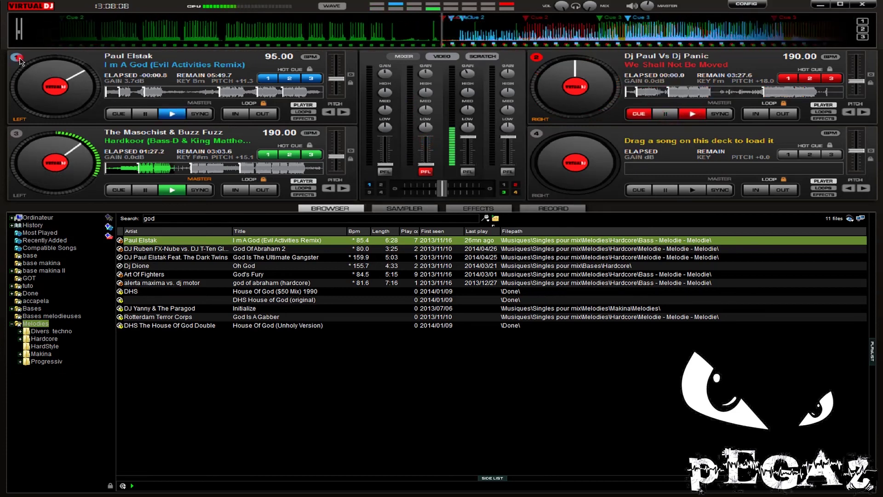
Raise deck 1's volume to full and start I'm A God on deck 1 alongside Hardkoor on deck 3.
{"action": "left_click_drag", "start_coordinate": [385, 163], "coordinate": [386, 137]}
{"action": "scroll", "coordinate": [526, 33], "scroll_direction": "up", "scroll_amount": 2}
{"action": "scroll", "coordinate": [526, 33], "scroll_direction": "up", "scroll_amount": 3}
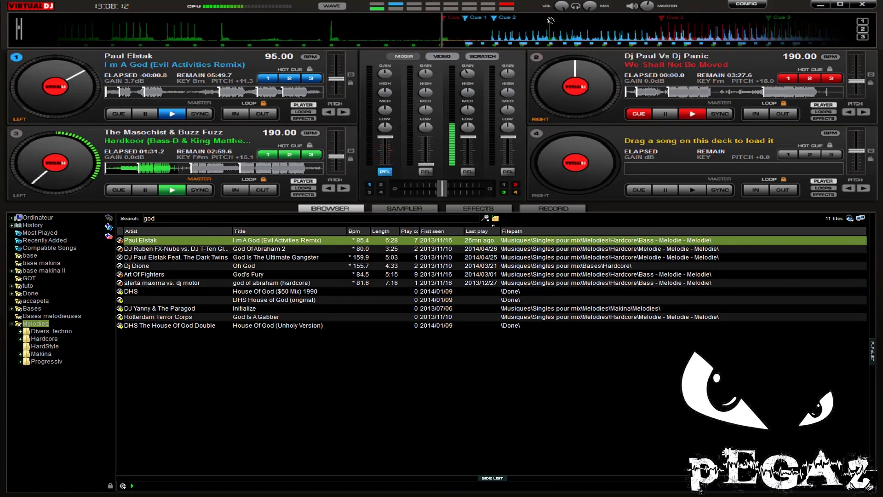
{"action": "scroll", "coordinate": [551, 20], "scroll_direction": "up", "scroll_amount": 1}
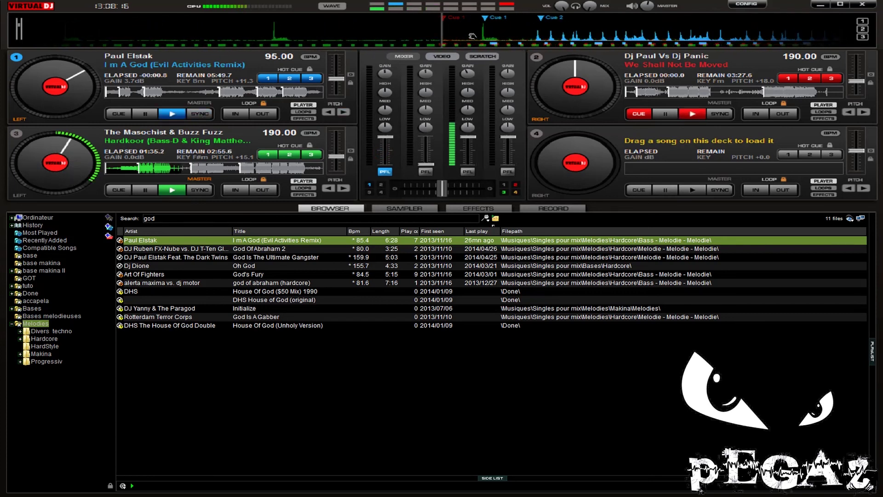
{"action": "left_click", "coordinate": [173, 113]}
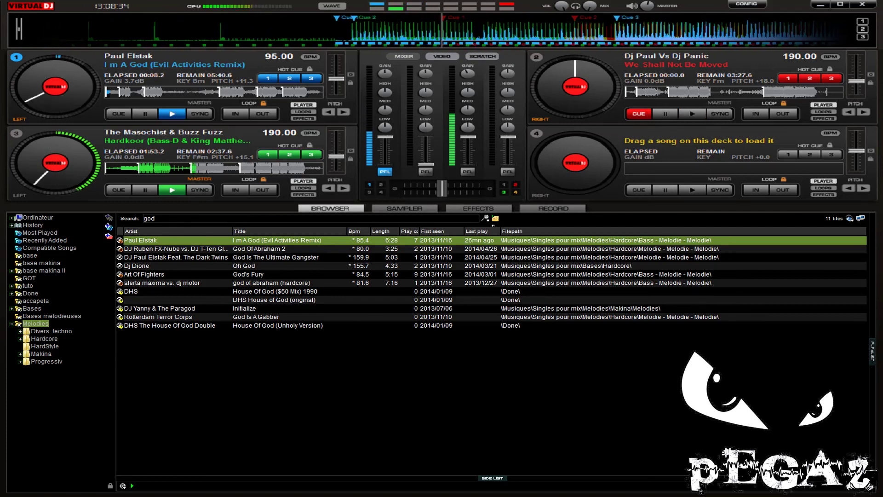
Replace the library search with "it" and load Bring It! by Zhanatos Vs Noize Creator onto deck 2.
{"action": "left_click", "coordinate": [184, 220]}
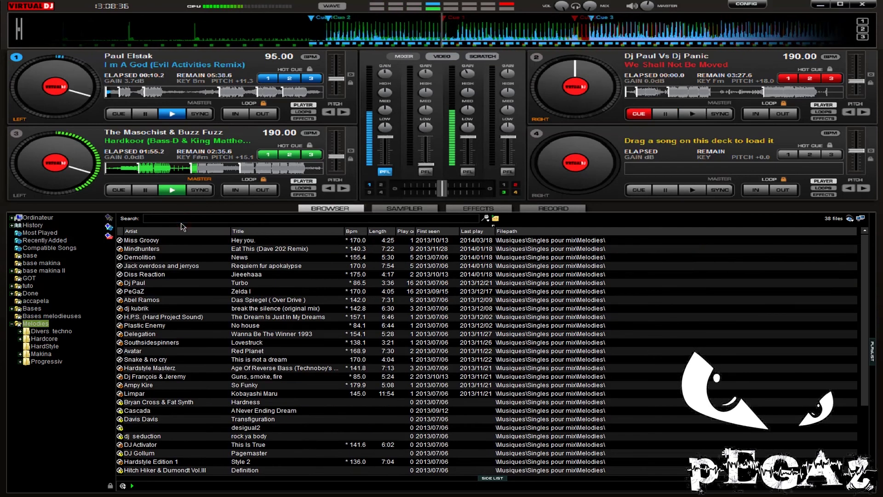
{"action": "type", "text": "it"}
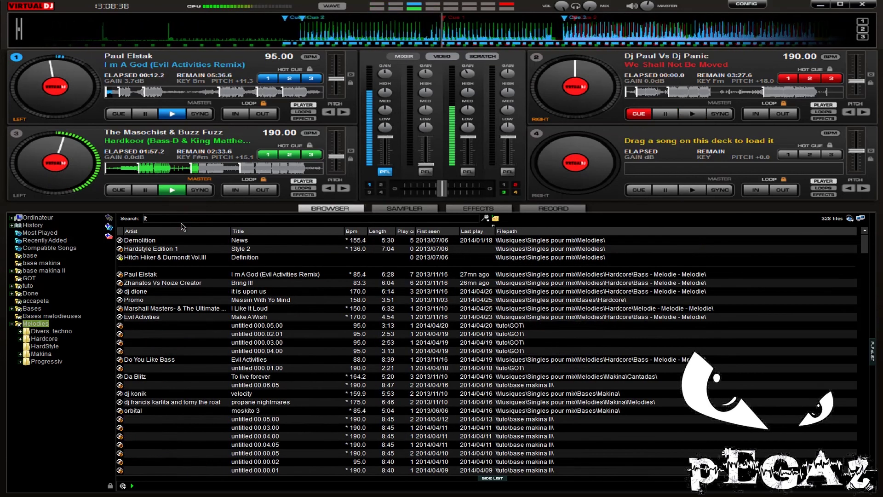
{"action": "left_click_drag", "start_coordinate": [246, 285], "coordinate": [577, 90]}
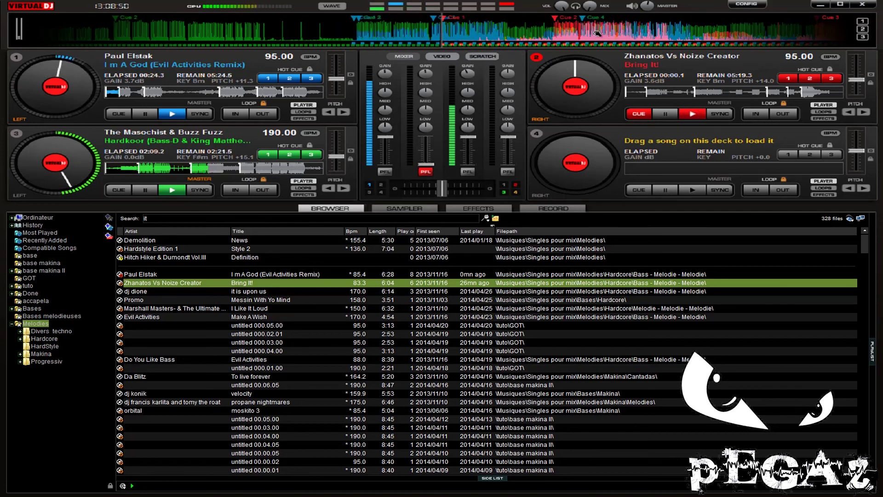
Start Bring It! on deck 2 with sync and shift it back on the waveform to line it up with the playing decks.
{"action": "left_click", "coordinate": [693, 114]}
{"action": "left_click", "coordinate": [721, 114]}
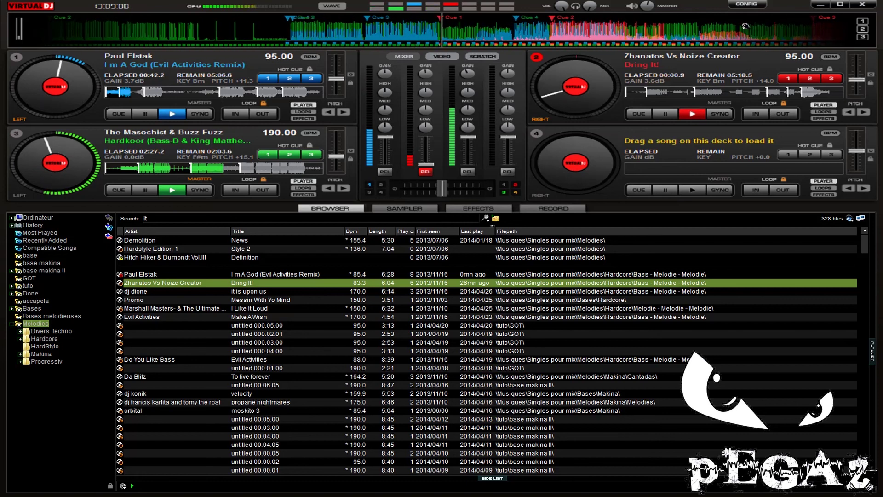
{"action": "left_click_drag", "start_coordinate": [739, 23], "coordinate": [839, 41]}
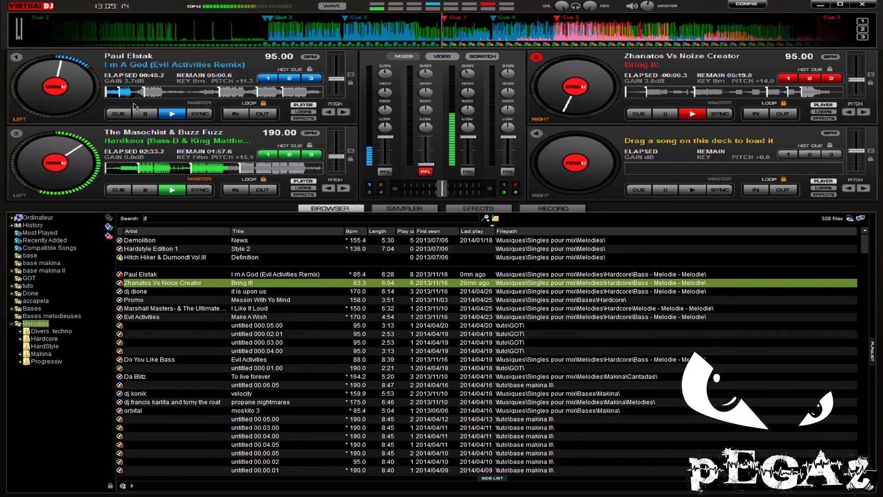
Briefly dip deck 1's volume and shift Bring It! on deck 2 back to an earlier position on the waveform.
{"action": "left_click", "coordinate": [17, 135]}
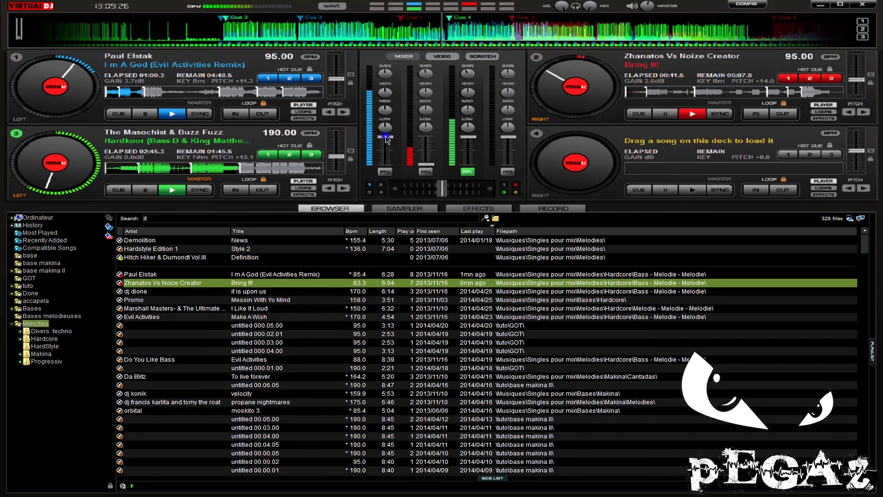
{"action": "mouse_move", "coordinate": [387, 140]}
{"action": "left_mouse_down"}
{"action": "mouse_move", "coordinate": [388, 154]}
{"action": "mouse_move", "coordinate": [386, 137]}
{"action": "left_mouse_up"}
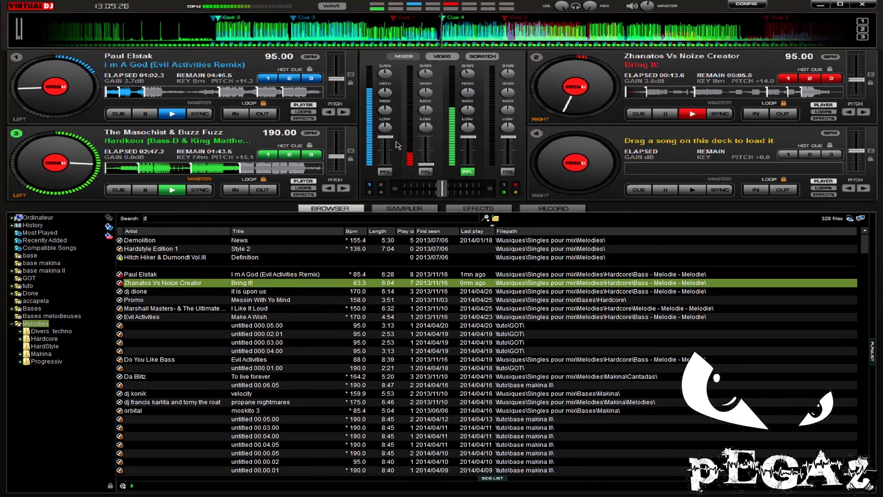
{"action": "left_click", "coordinate": [537, 59]}
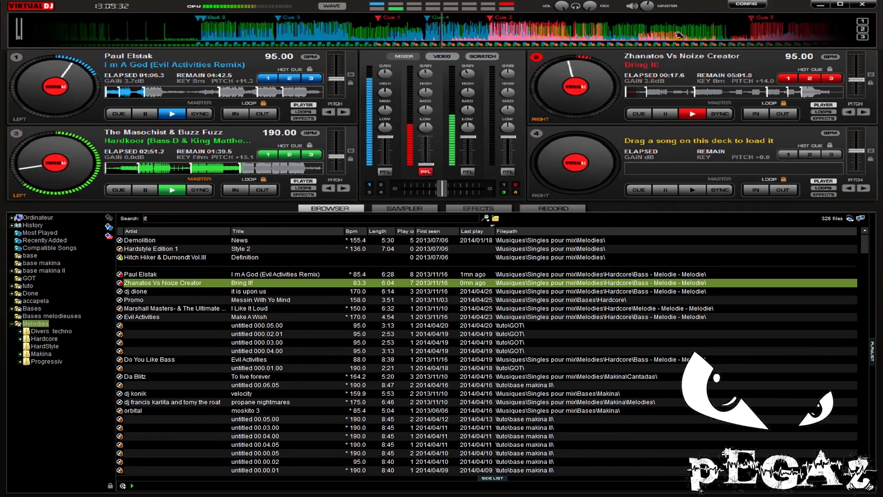
{"action": "left_click_drag", "start_coordinate": [49, 26], "coordinate": [141, 23]}
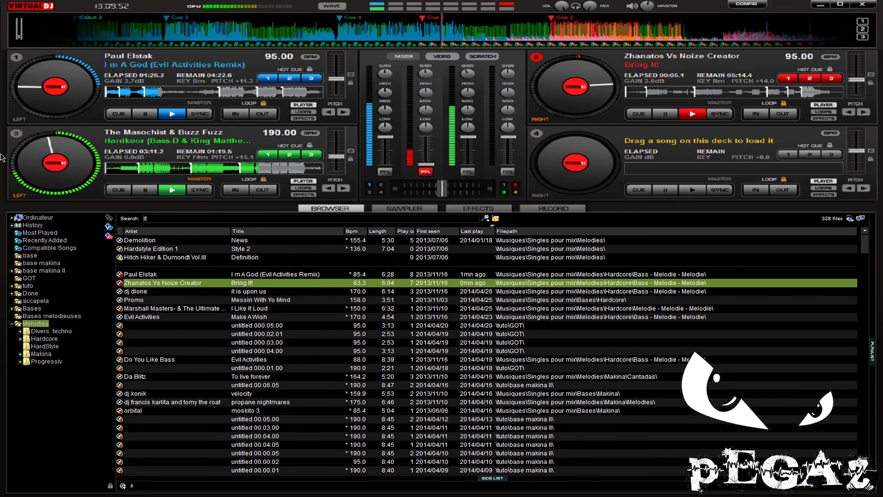
Make deck 3 active, stop Hardkoor and lower the deck's volume all the way.
{"action": "left_click", "coordinate": [18, 137]}
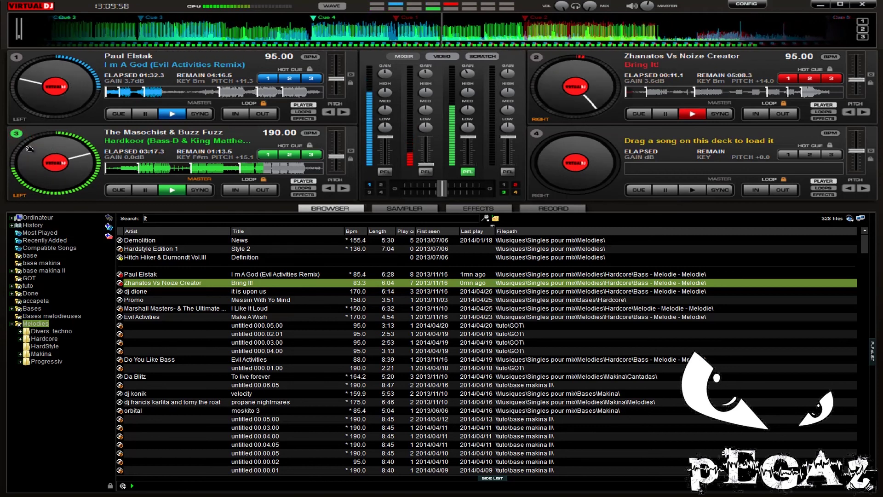
{"action": "left_click", "coordinate": [144, 191]}
{"action": "left_click_drag", "start_coordinate": [468, 138], "coordinate": [471, 188]}
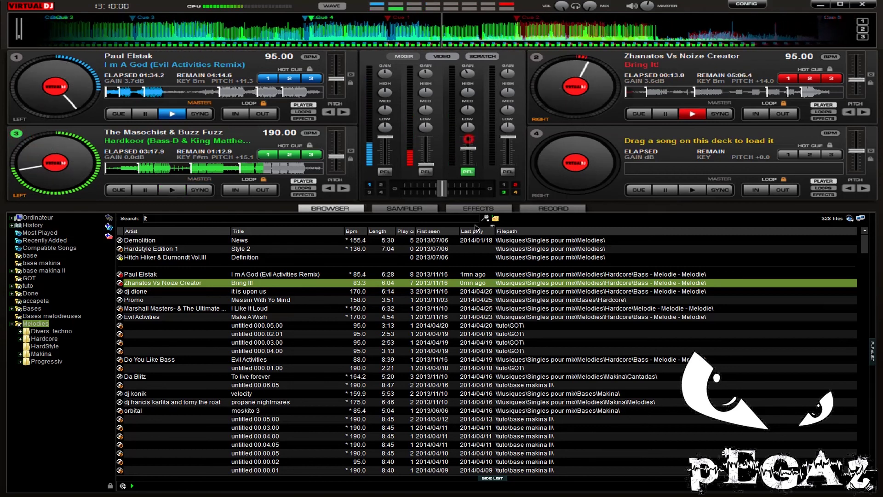
Make deck 2 active, nudge Bring It! on the waveform and raise the deck's volume to full.
{"action": "left_click", "coordinate": [536, 57]}
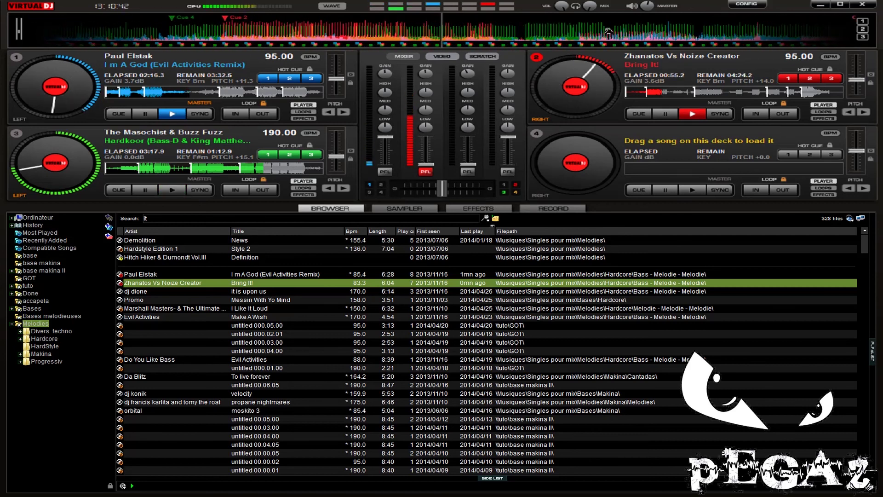
{"action": "left_click_drag", "start_coordinate": [570, 37], "coordinate": [572, 39]}
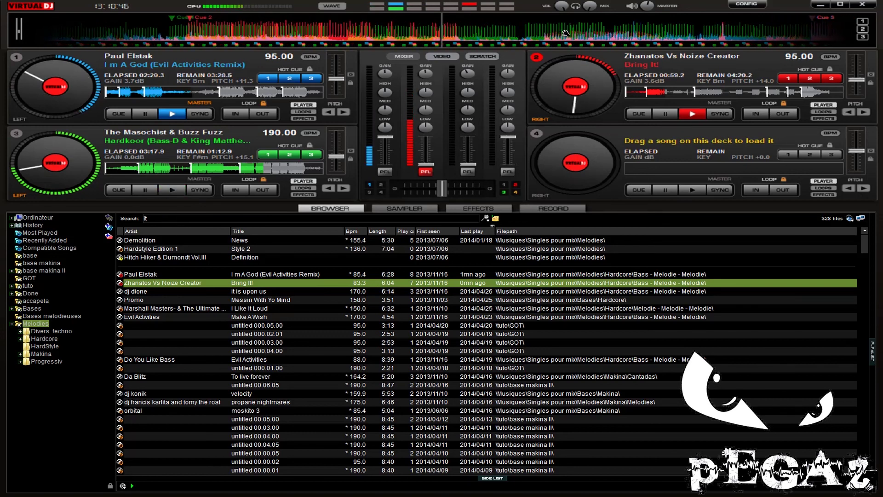
{"action": "left_click", "coordinate": [429, 164]}
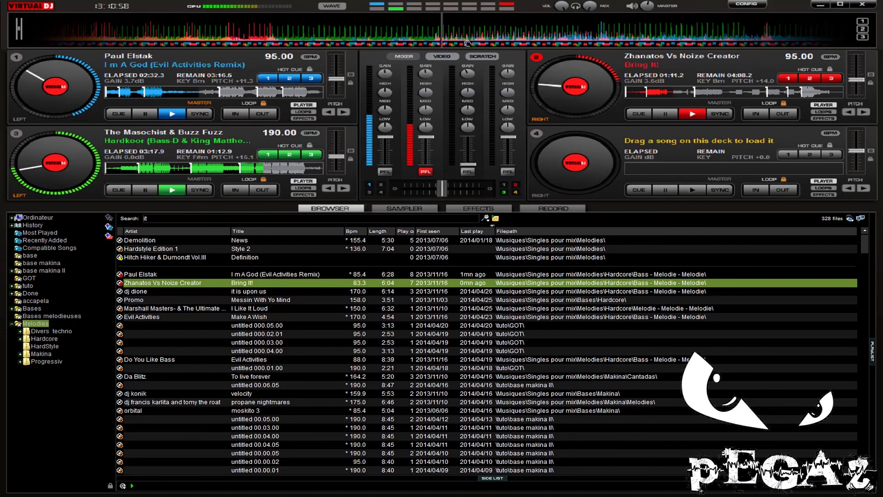
Replace the library search with "zwa" and load Zwaf by Jack Overdose and Dj Terrorist onto deck 3.
{"action": "left_click", "coordinate": [281, 215]}
{"action": "key", "text": "BackSpace"}
{"action": "key", "text": "BackSpace"}
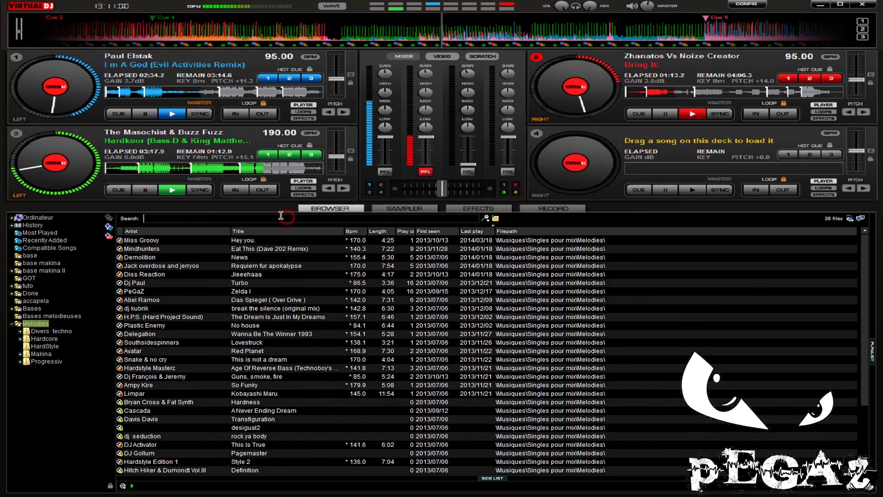
{"action": "type", "text": "zwa"}
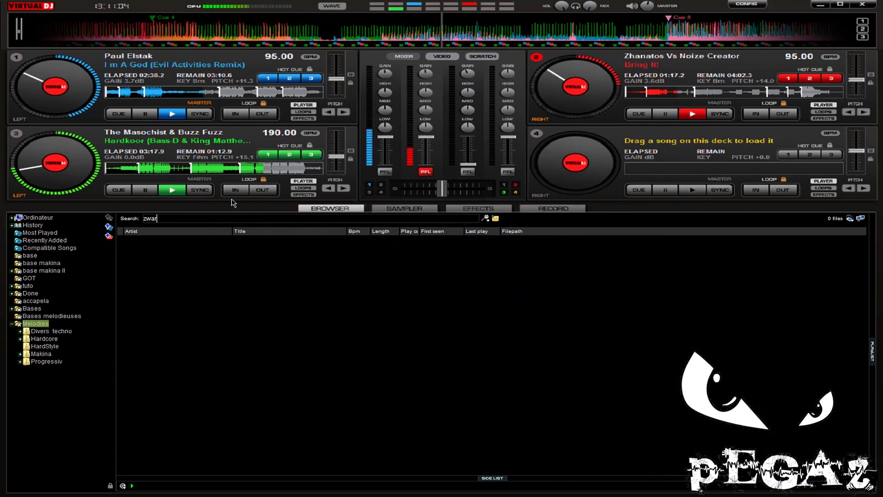
{"action": "left_click_drag", "start_coordinate": [173, 240], "coordinate": [64, 168]}
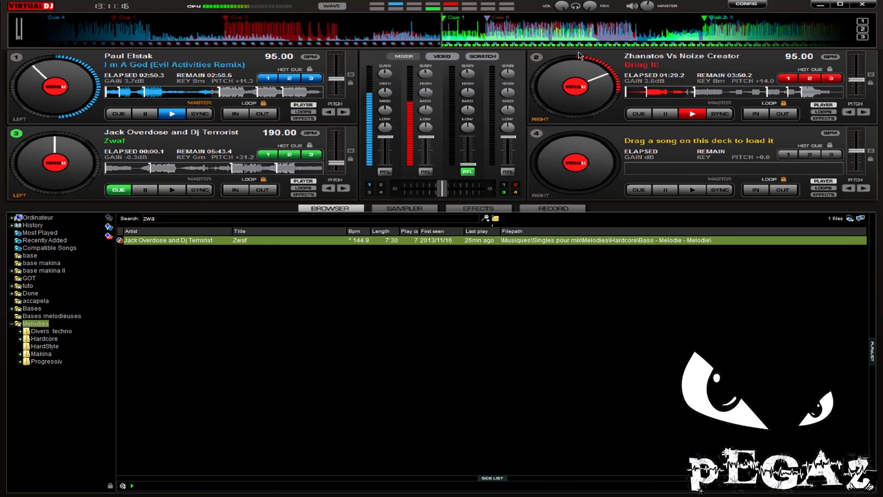
Switch the active deck between 2 and 1 while cutting deck 1's volume in brief dips, returning it to full.
{"action": "left_click", "coordinate": [537, 58]}
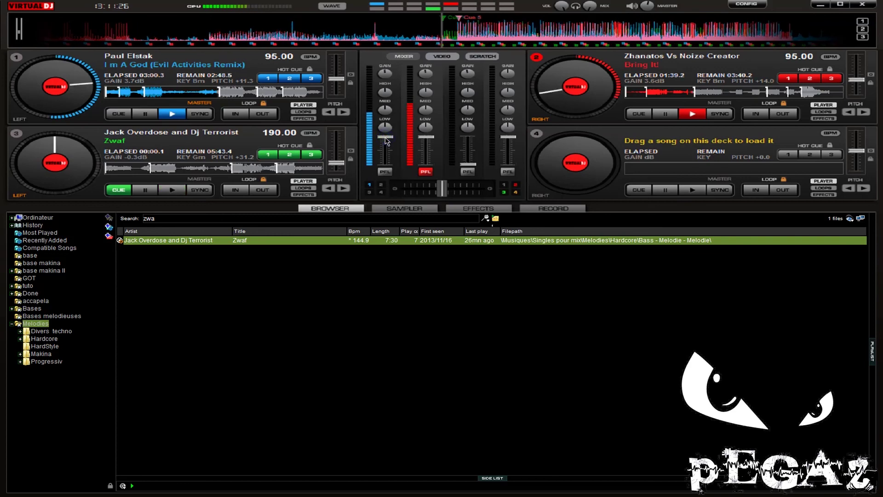
{"action": "mouse_move", "coordinate": [386, 141]}
{"action": "left_mouse_down"}
{"action": "mouse_move", "coordinate": [390, 183]}
{"action": "mouse_move", "coordinate": [386, 136]}
{"action": "left_mouse_up"}
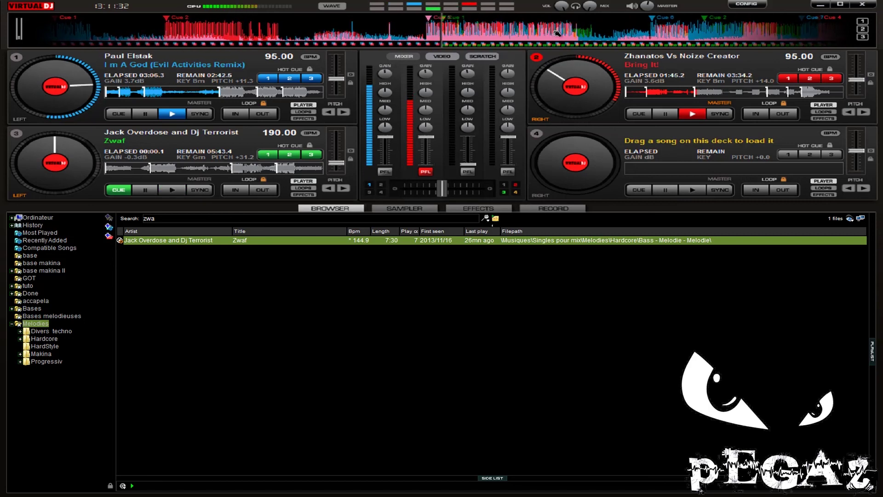
{"action": "left_click", "coordinate": [16, 58]}
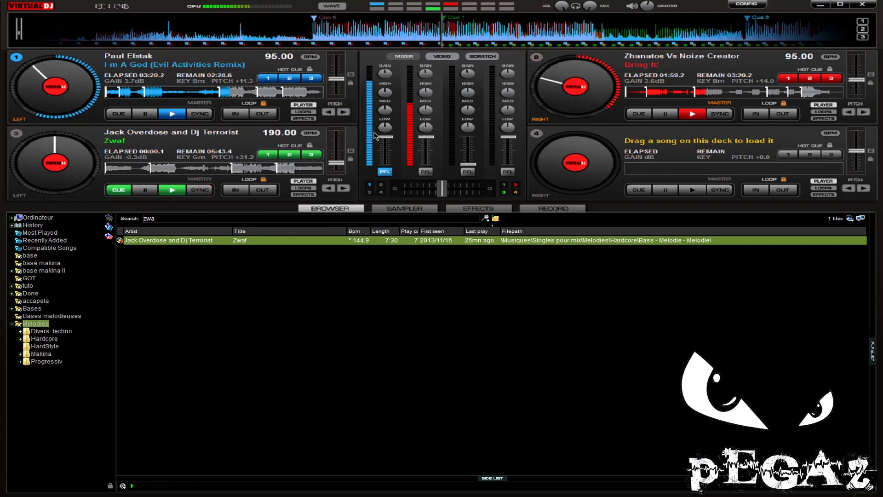
{"action": "left_click", "coordinate": [425, 171]}
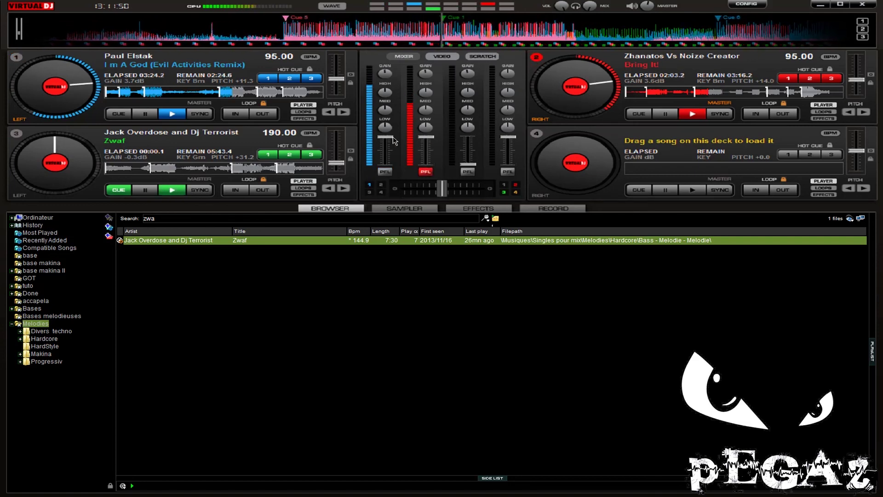
{"action": "mouse_move", "coordinate": [385, 144]}
{"action": "left_mouse_down"}
{"action": "mouse_move", "coordinate": [390, 154]}
{"action": "mouse_move", "coordinate": [389, 142]}
{"action": "left_mouse_up"}
Make deck 1 active, lower its volume all the way and stop I'm A God.
{"action": "left_click", "coordinate": [15, 57]}
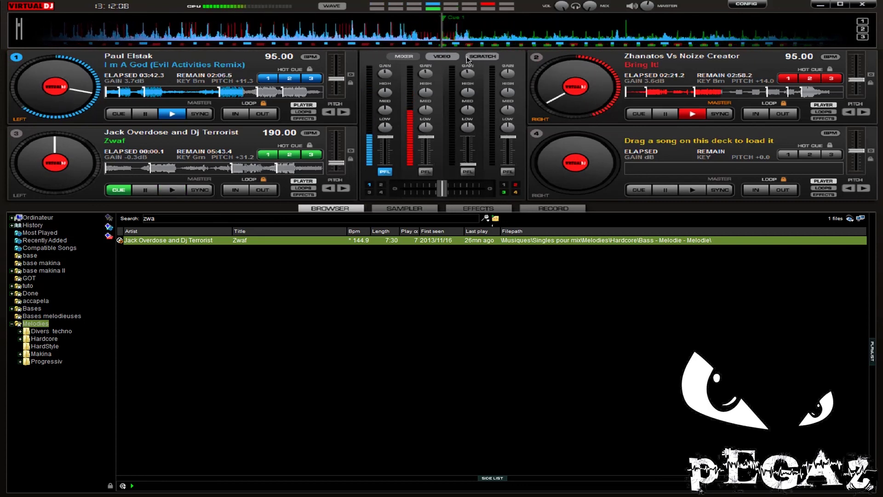
{"action": "left_click_drag", "start_coordinate": [385, 138], "coordinate": [385, 164]}
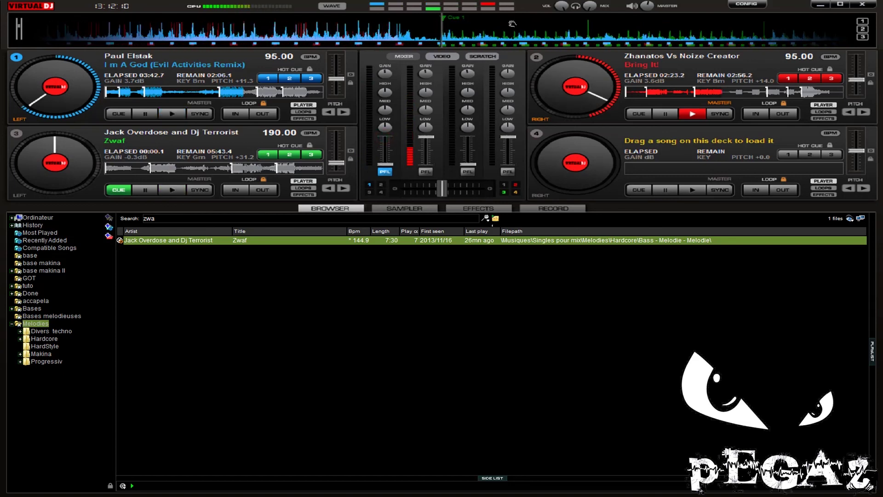
Start Zwaf on deck 3 in sync with Bring It! on deck 2 and raise deck 3's volume to full.
{"action": "left_click", "coordinate": [18, 131]}
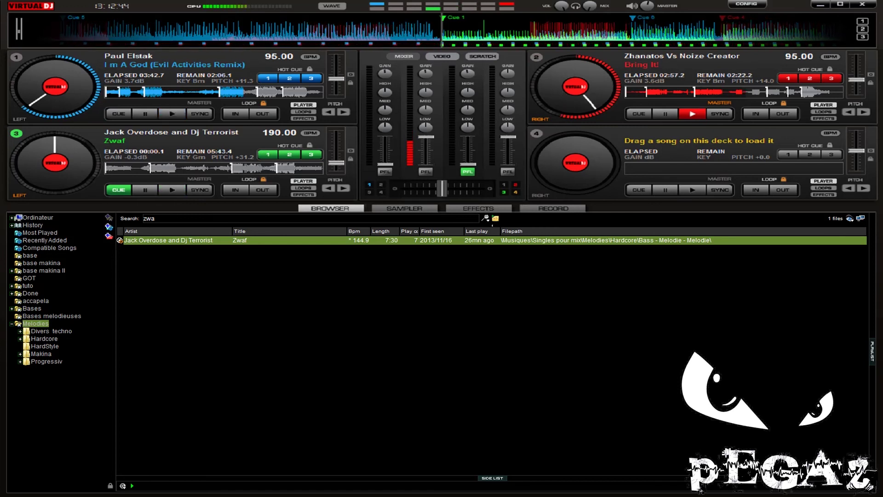
{"action": "left_click", "coordinate": [181, 188]}
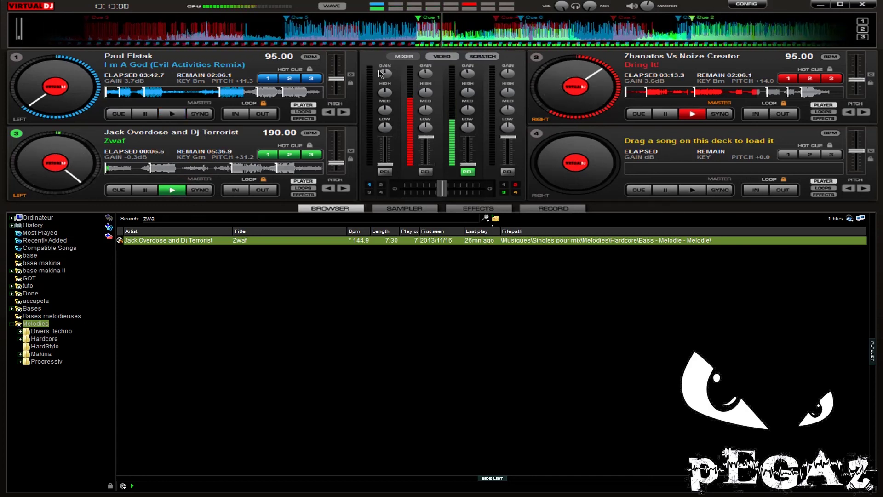
{"action": "left_click", "coordinate": [203, 191]}
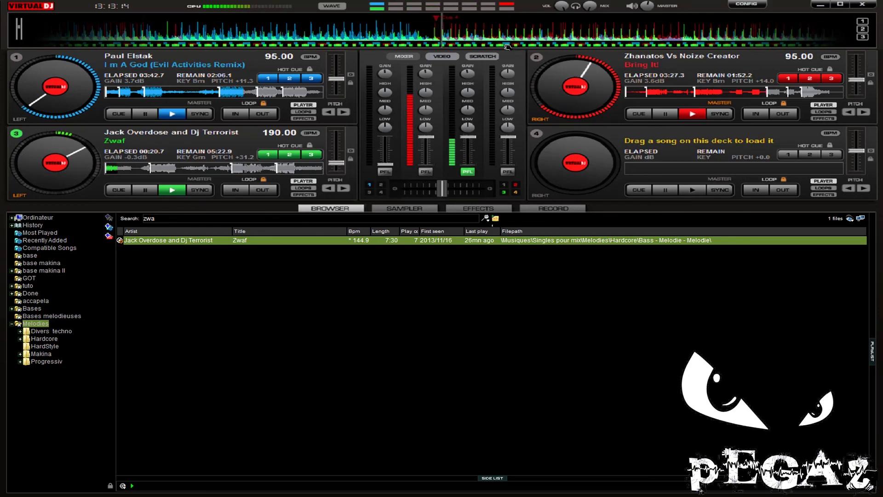
{"action": "scroll", "coordinate": [522, 32], "scroll_direction": "down", "scroll_amount": 3}
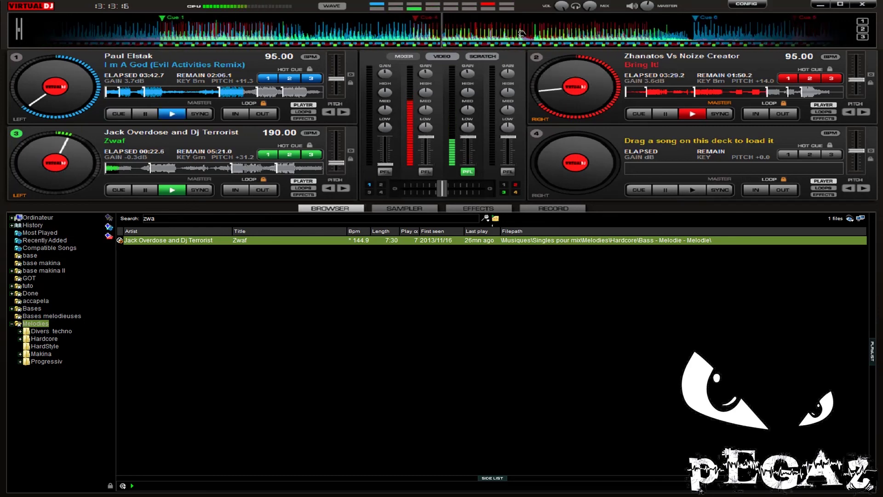
{"action": "scroll", "coordinate": [522, 34], "scroll_direction": "down", "scroll_amount": 2}
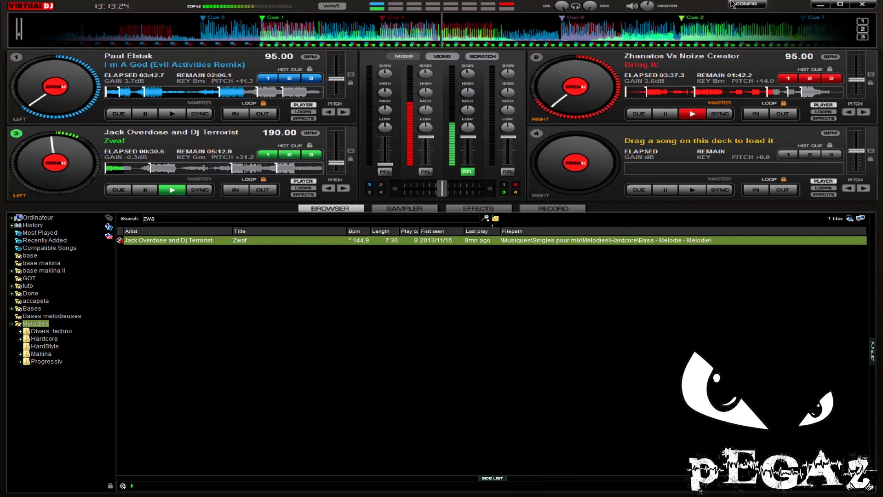
Replace the library search with "pain", load Pain Till I Die by Dj Dione onto deck 1 and shift its start position to -00:00.8.
{"action": "left_click", "coordinate": [226, 218]}
{"action": "key", "text": "BackSpace"}
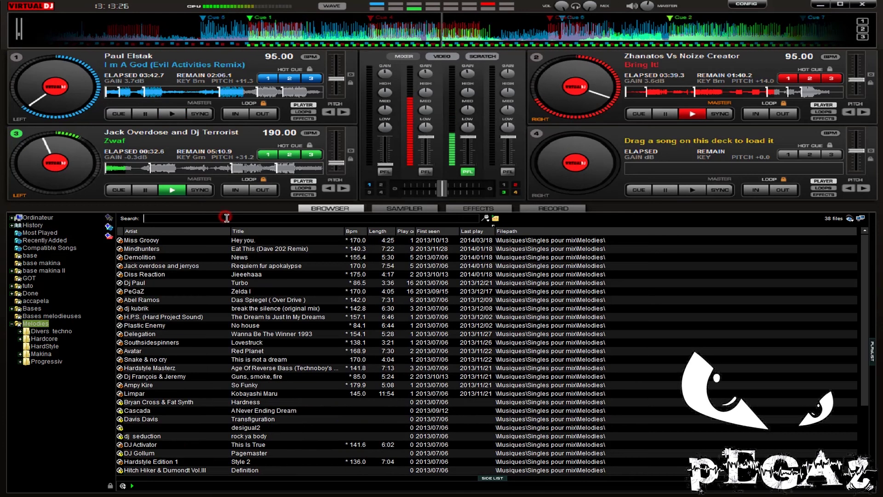
{"action": "type", "text": "die"}
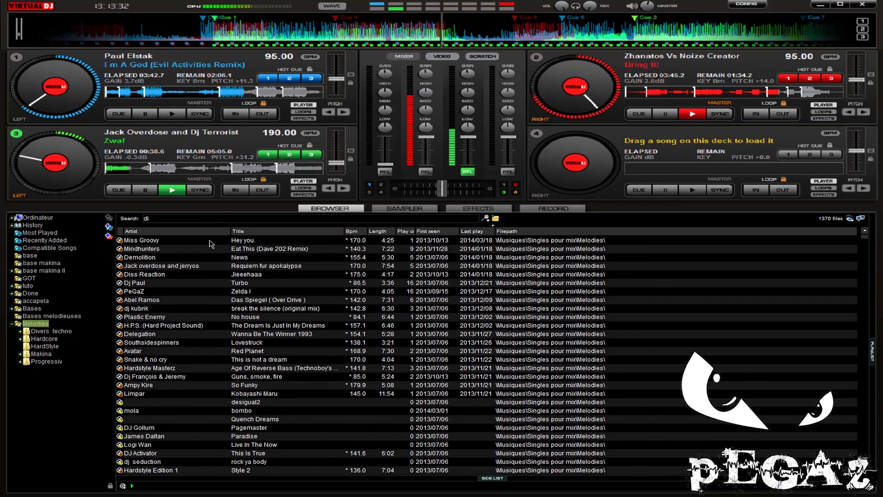
{"action": "key", "text": "BackSpace"}
{"action": "key", "text": "BackSpace"}
{"action": "key", "text": "BackSpace"}
{"action": "type", "text": "pain"}
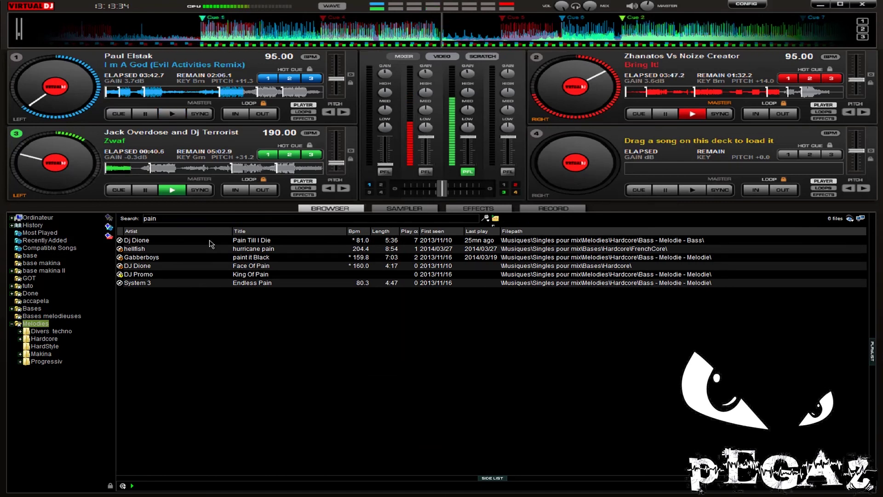
{"action": "left_click_drag", "start_coordinate": [247, 241], "coordinate": [48, 77]}
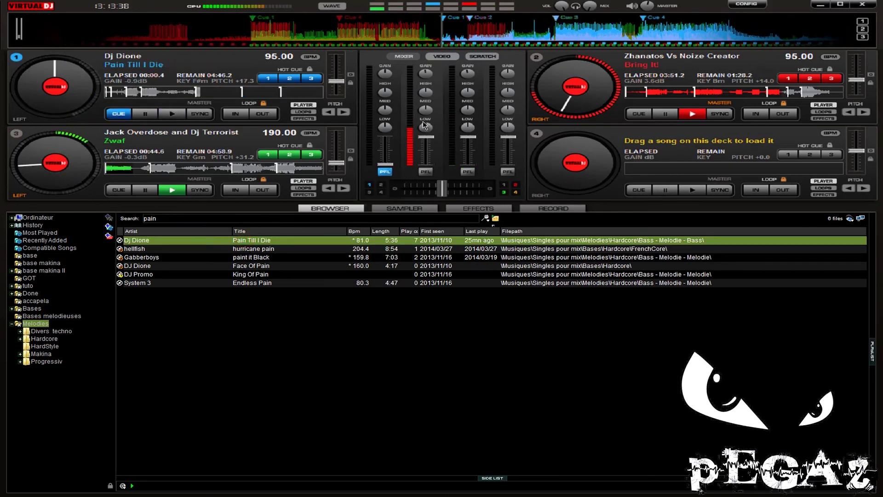
{"action": "left_click_drag", "start_coordinate": [500, 39], "coordinate": [505, 40]}
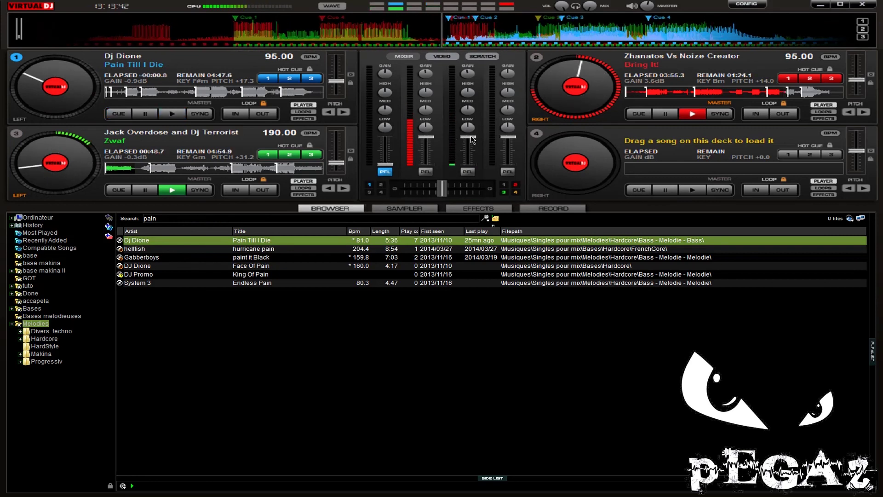
Dip deck 3's volume briefly, switch the active deck to 3 and back to 1, and raise deck 1's volume to full.
{"action": "mouse_move", "coordinate": [468, 137]}
{"action": "left_mouse_down"}
{"action": "mouse_move", "coordinate": [475, 167]}
{"action": "mouse_move", "coordinate": [470, 136]}
{"action": "left_mouse_up"}
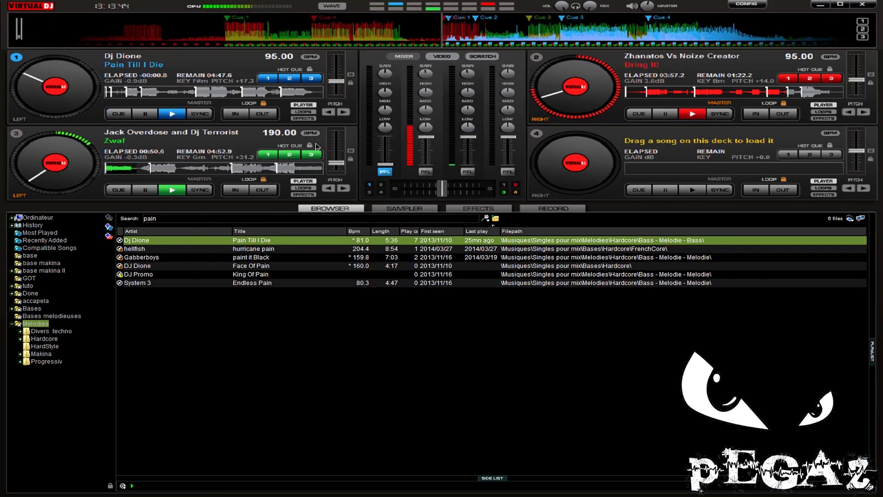
{"action": "left_click", "coordinate": [16, 133]}
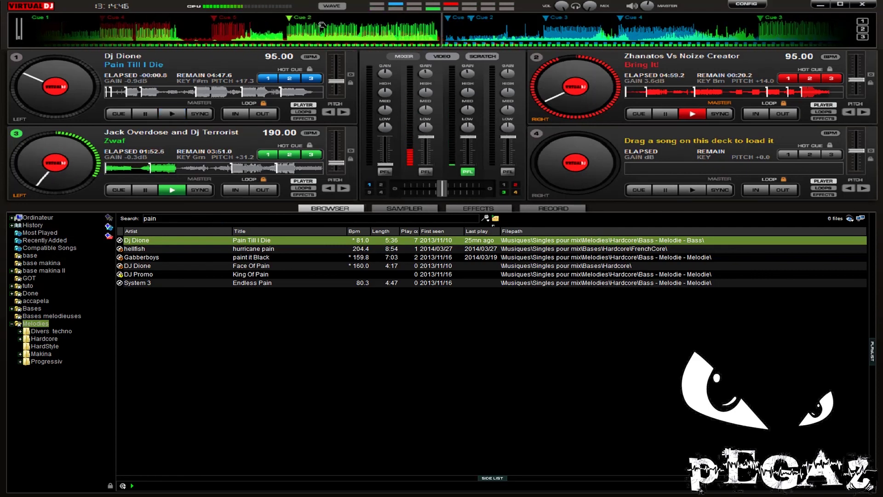
{"action": "left_click", "coordinate": [16, 57]}
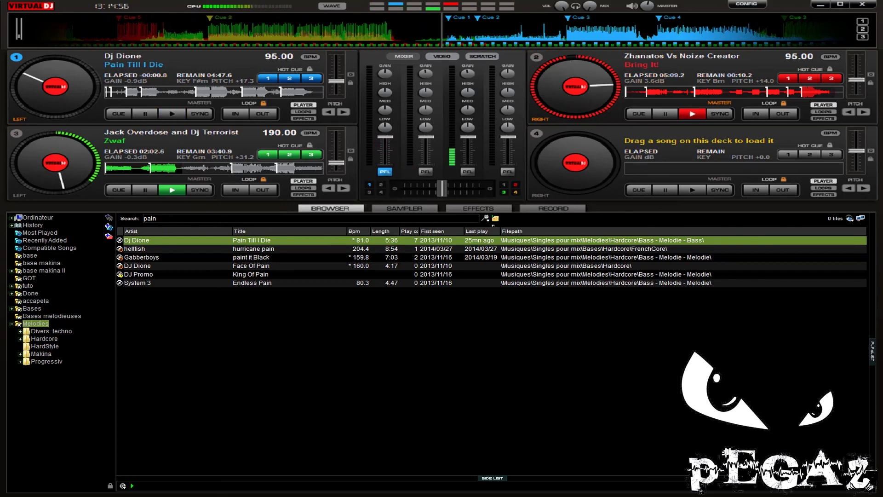
Replace the library search with "fuck" and load Fuck This Track Up by Tommyknocker onto deck 2, with its volume all the way down.
{"action": "left_click", "coordinate": [267, 219]}
{"action": "key", "text": "BackSpace"}
{"action": "key", "text": "BackSpace"}
{"action": "key", "text": "BackSpace"}
{"action": "key", "text": "BackSpace"}
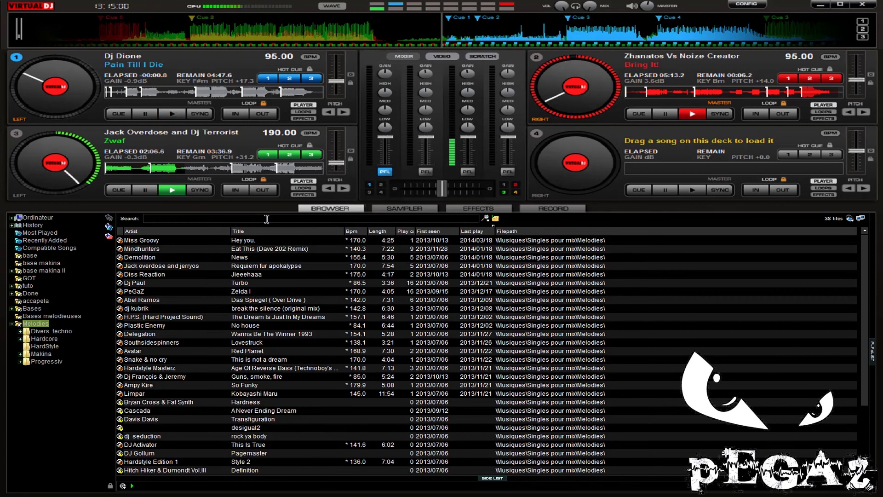
{"action": "type", "text": "fuck"}
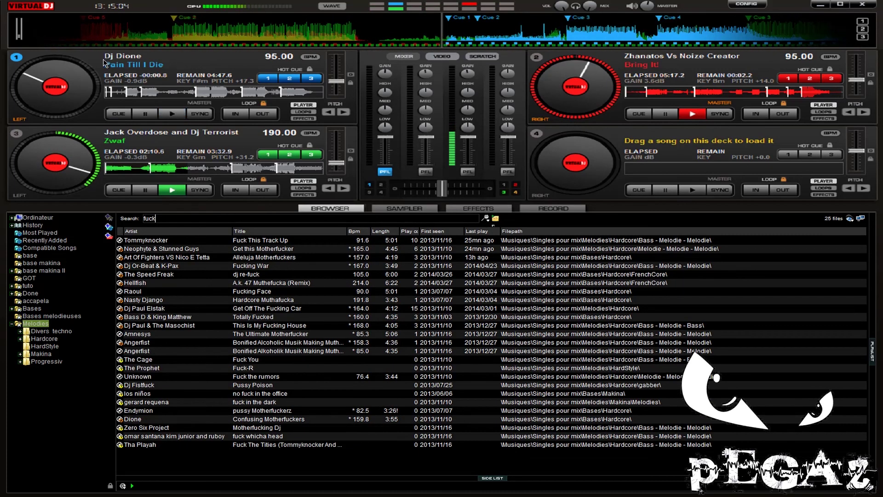
{"action": "left_click_drag", "start_coordinate": [159, 241], "coordinate": [571, 78]}
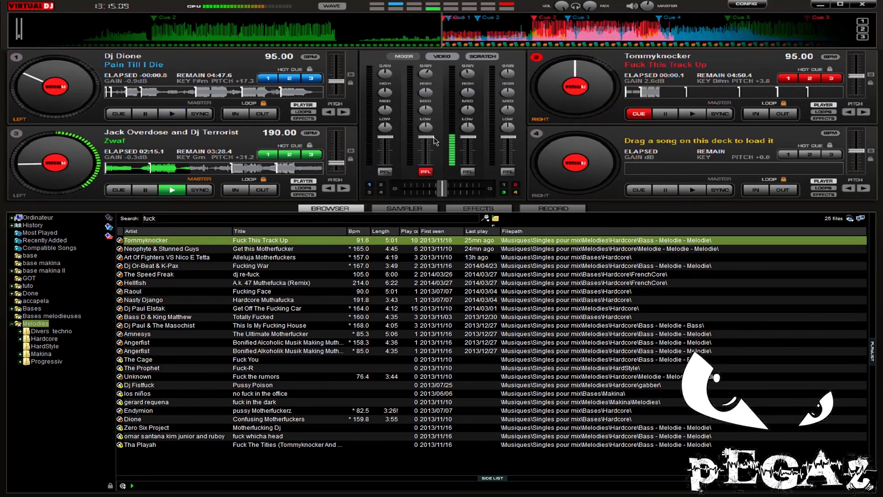
Make deck 1 active and start Pain Till I Die alongside Zwaf on deck 3.
{"action": "left_click", "coordinate": [23, 68]}
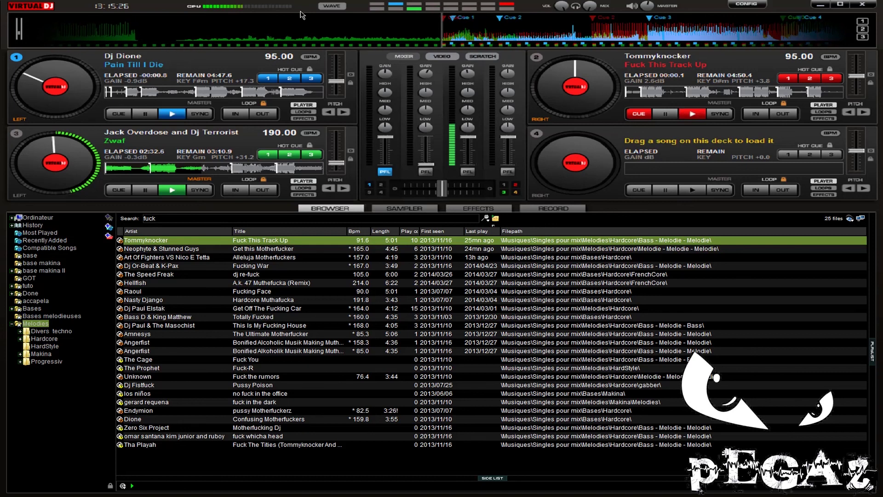
{"action": "left_click_drag", "start_coordinate": [555, 14], "coordinate": [586, 13]}
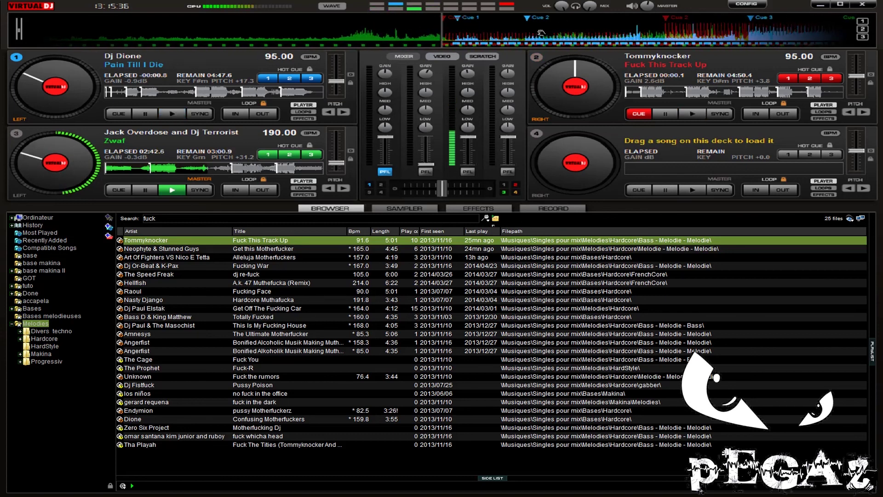
{"action": "left_click", "coordinate": [173, 113]}
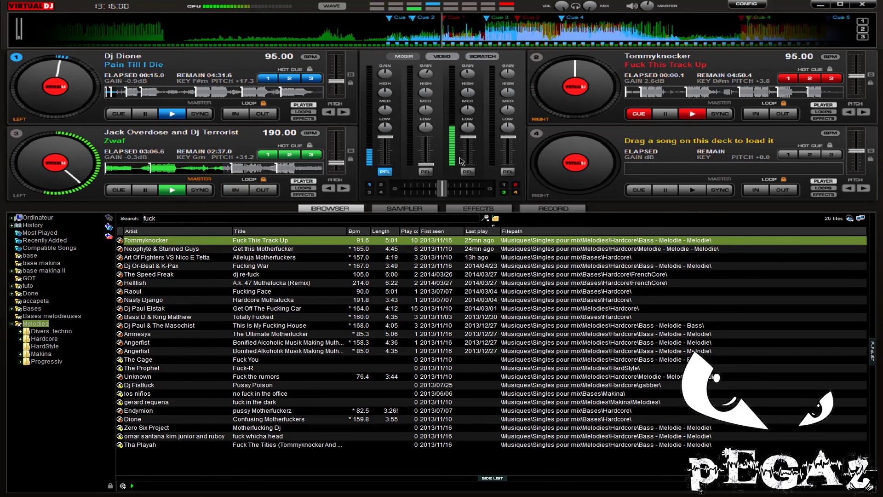
{"action": "left_click", "coordinate": [536, 57]}
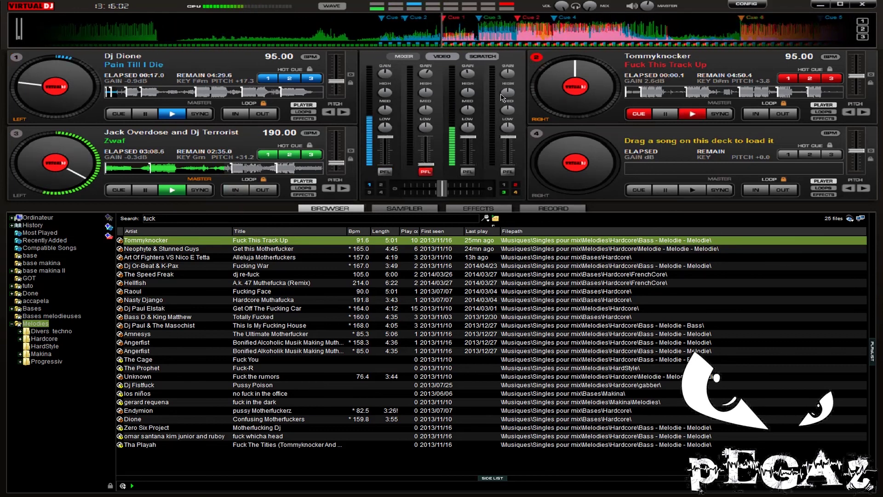
{"action": "left_click_drag", "start_coordinate": [548, 35], "coordinate": [552, 35]}
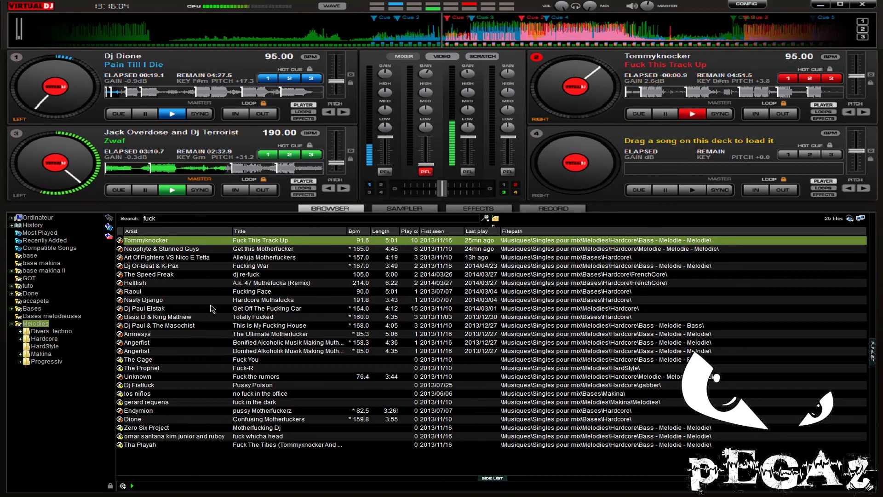
{"action": "left_click", "coordinate": [665, 113]}
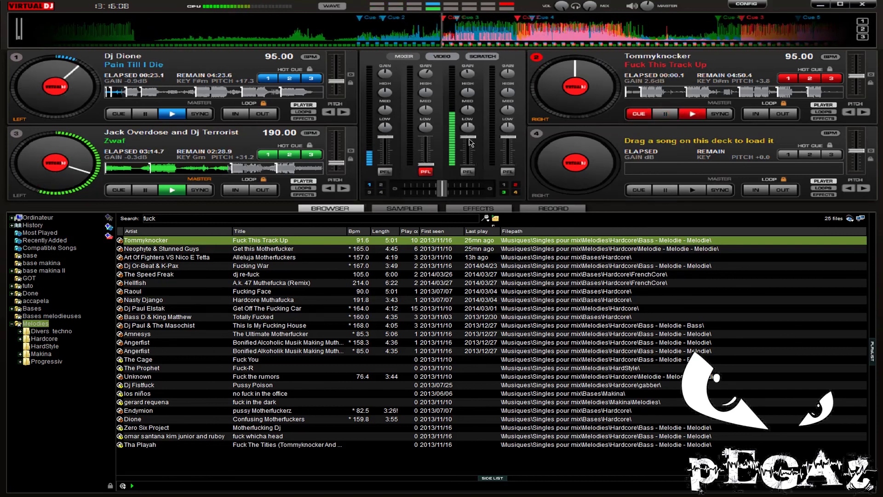
Make deck 1 active and replace the library search with "get", dipping deck 3's volume briefly before and after.
{"action": "mouse_move", "coordinate": [469, 139]}
{"action": "left_mouse_down"}
{"action": "mouse_move", "coordinate": [471, 167]}
{"action": "mouse_move", "coordinate": [469, 136]}
{"action": "left_mouse_up"}
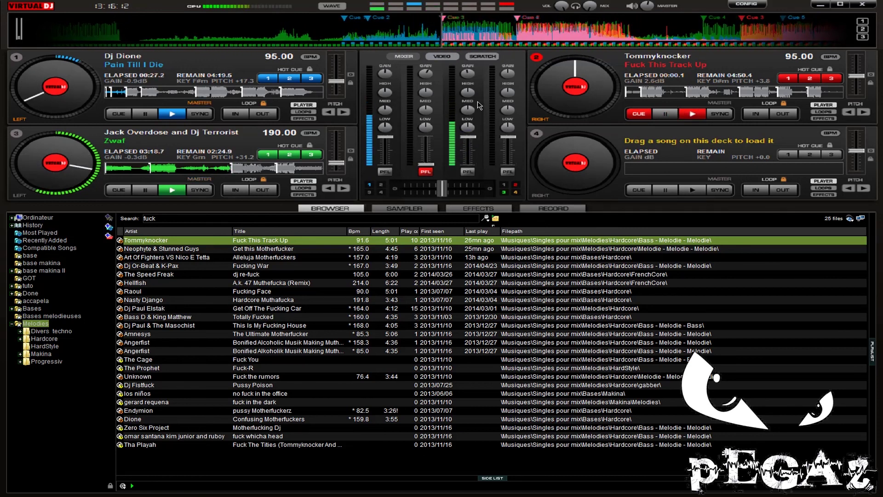
{"action": "left_click", "coordinate": [17, 57]}
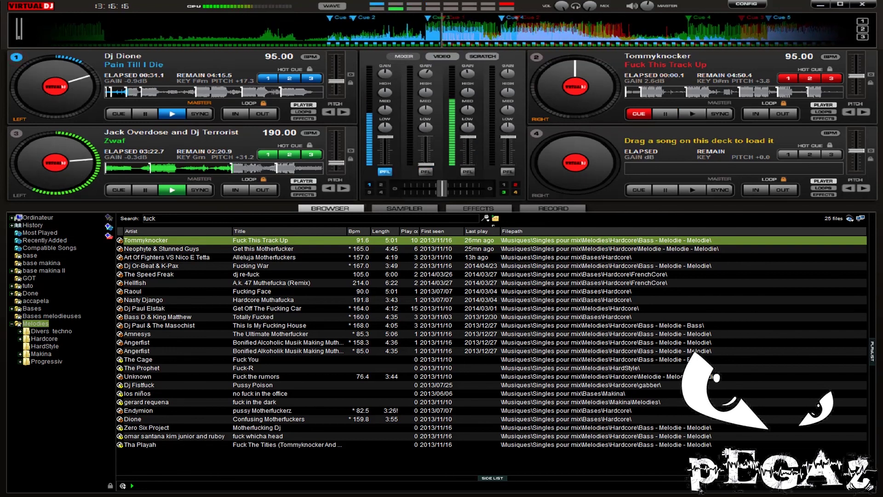
{"action": "left_click", "coordinate": [166, 219]}
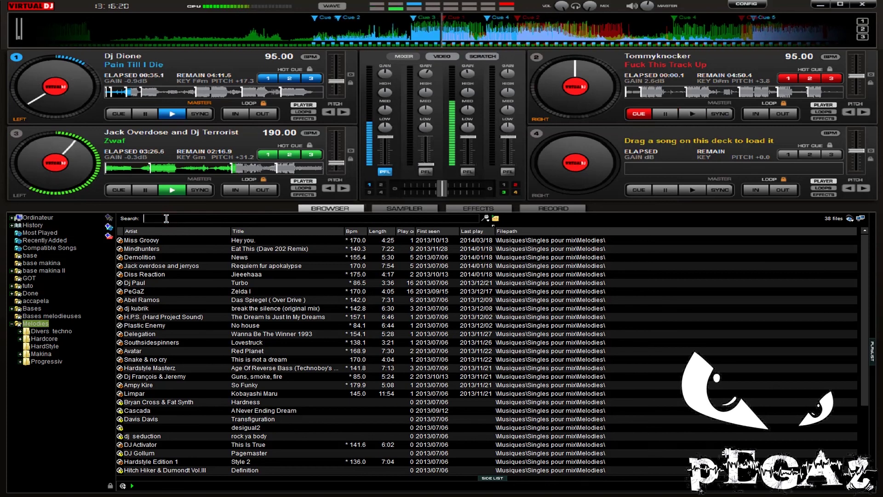
{"action": "type", "text": "get"}
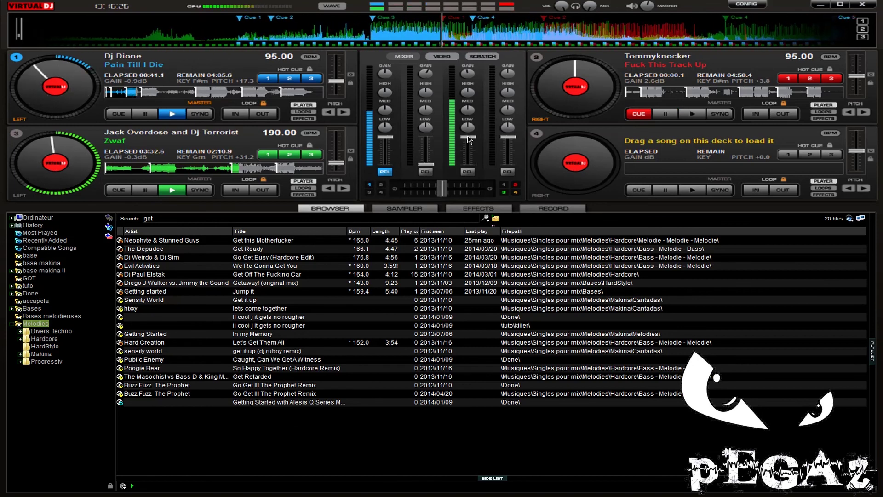
{"action": "mouse_move", "coordinate": [468, 140]}
{"action": "left_mouse_down"}
{"action": "mouse_move", "coordinate": [466, 163]}
{"action": "mouse_move", "coordinate": [471, 136]}
{"action": "left_mouse_up"}
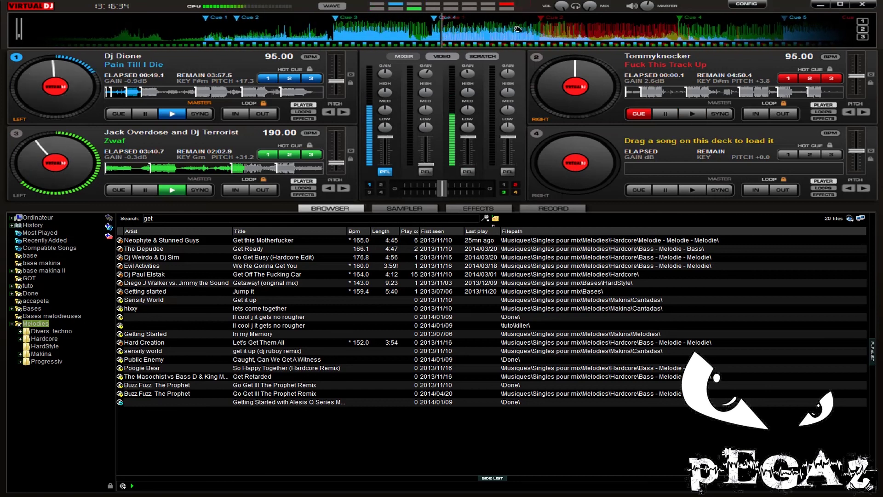
Switch the active deck between 3 and 1, ending on 3, then lower deck 3's volume all the way and stop Zwaf.
{"action": "scroll", "coordinate": [511, 28], "scroll_direction": "down", "scroll_amount": 2}
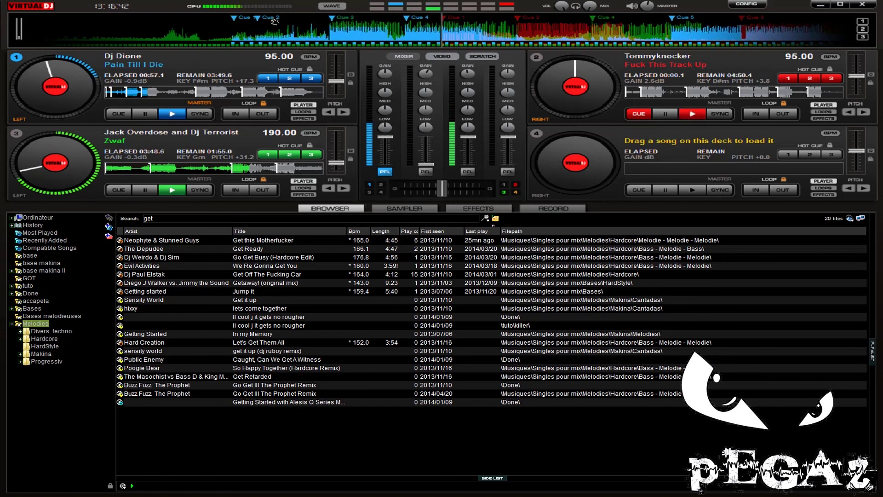
{"action": "left_click", "coordinate": [16, 133]}
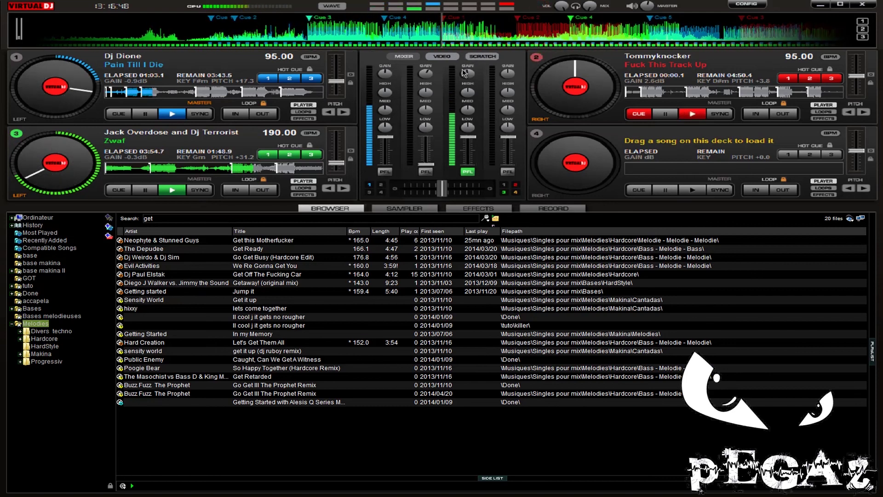
{"action": "left_click", "coordinate": [16, 57]}
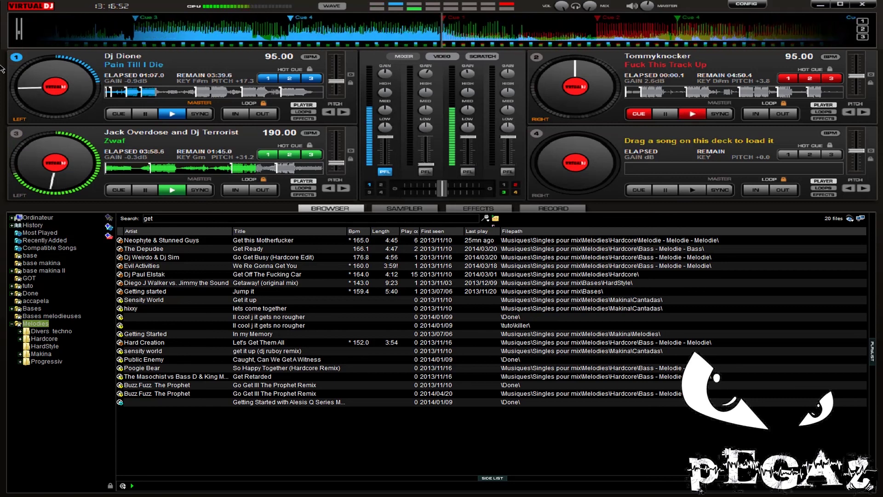
{"action": "key", "text": "Tab"}
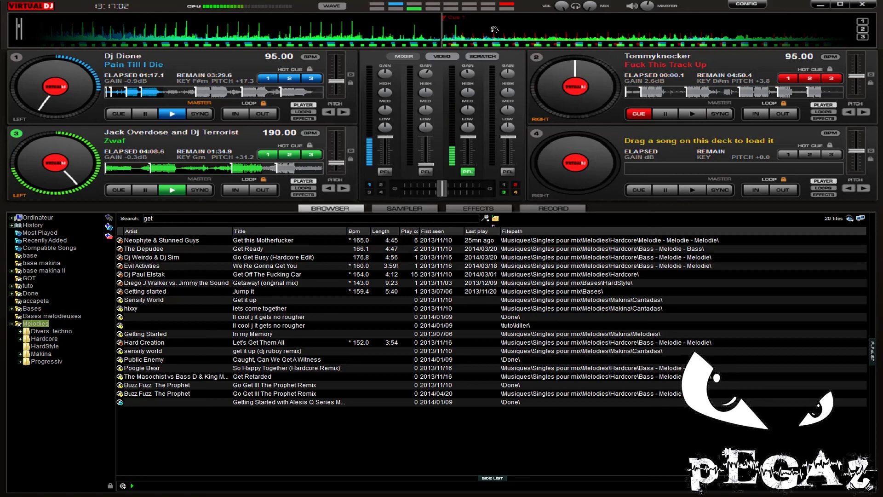
{"action": "left_click_drag", "start_coordinate": [473, 138], "coordinate": [469, 164]}
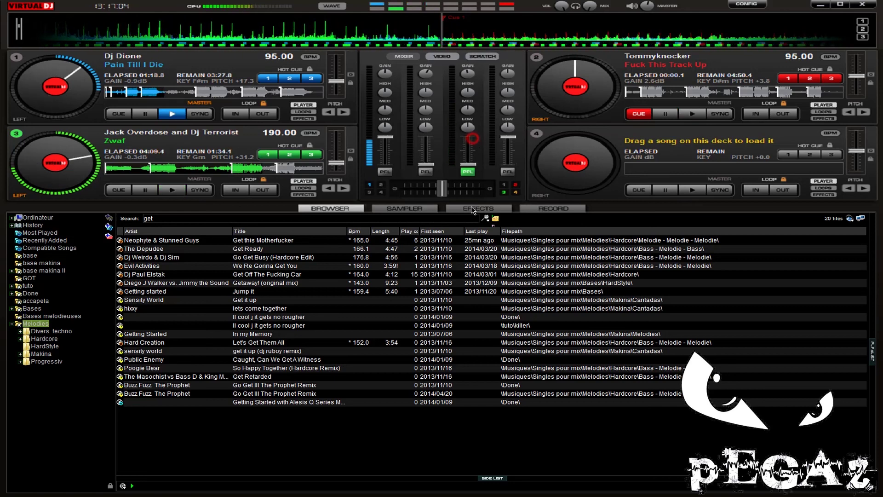
Load Get this Motherfucker by Neophyte & Stunned Guys from the search results onto deck 3.
{"action": "left_click", "coordinate": [536, 57]}
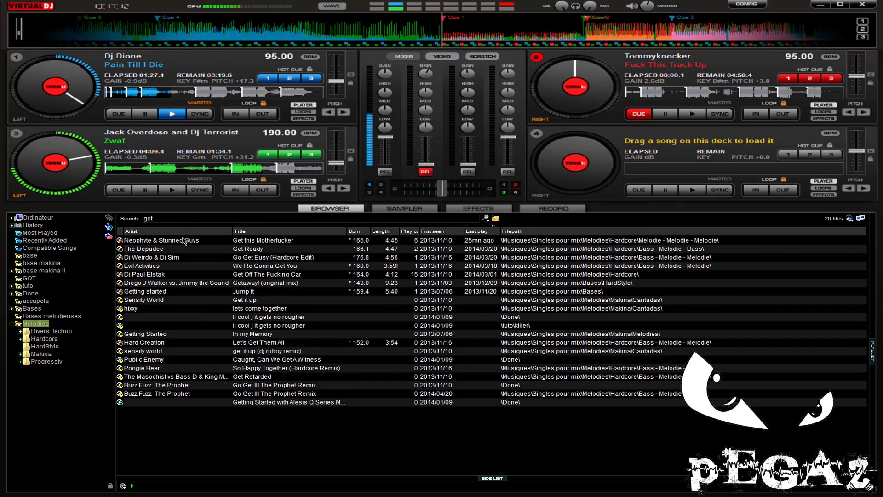
{"action": "left_click_drag", "start_coordinate": [246, 240], "coordinate": [55, 181]}
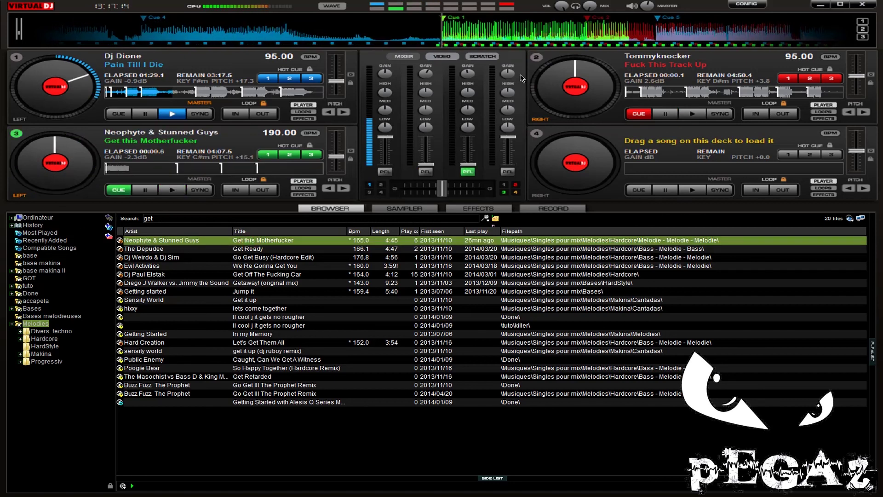
Make deck 2 active, start Fuck This Track Up alongside Pain Till I Die and raise deck 2's volume to full.
{"action": "left_click", "coordinate": [537, 57]}
{"action": "scroll", "coordinate": [656, 33], "scroll_direction": "up", "scroll_amount": 2}
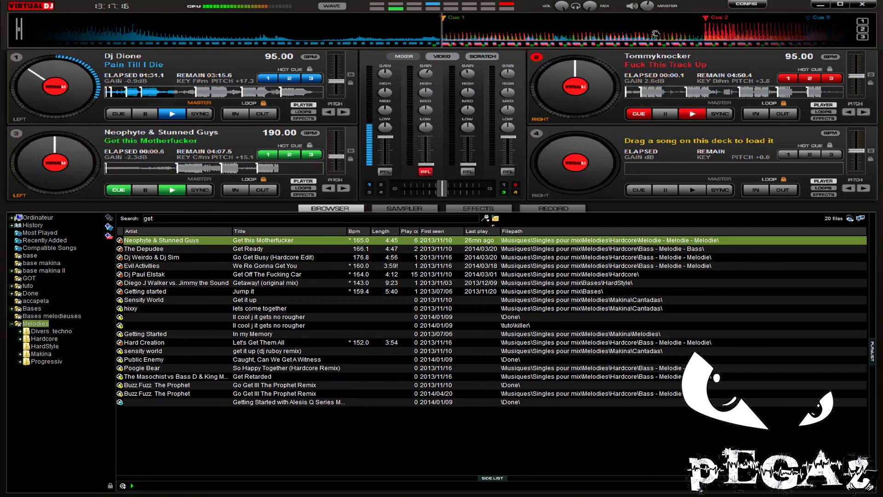
{"action": "left_click", "coordinate": [698, 114]}
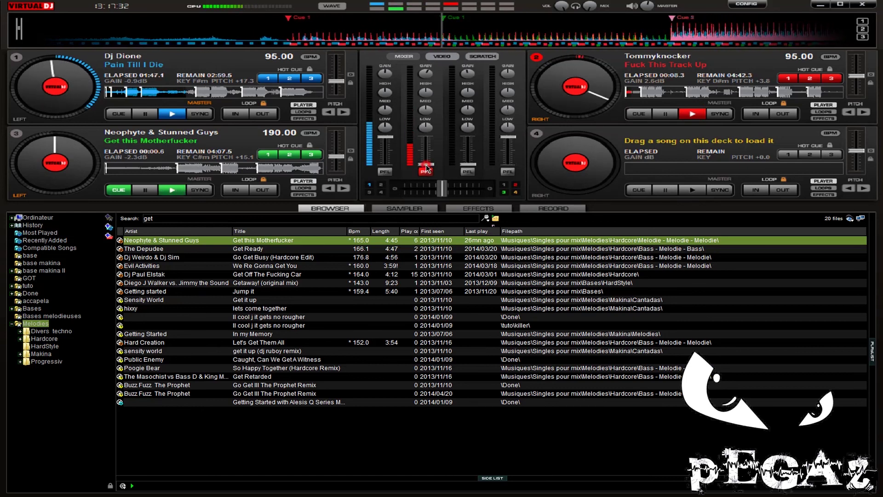
{"action": "left_click_drag", "start_coordinate": [427, 165], "coordinate": [426, 136]}
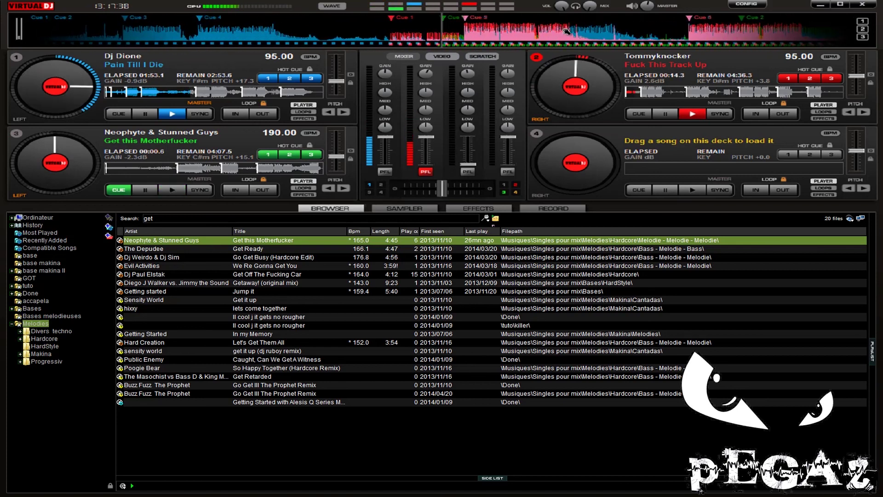
Switch the active deck from 2 to 3, back to 2, and to 3 again.
{"action": "left_click", "coordinate": [19, 135]}
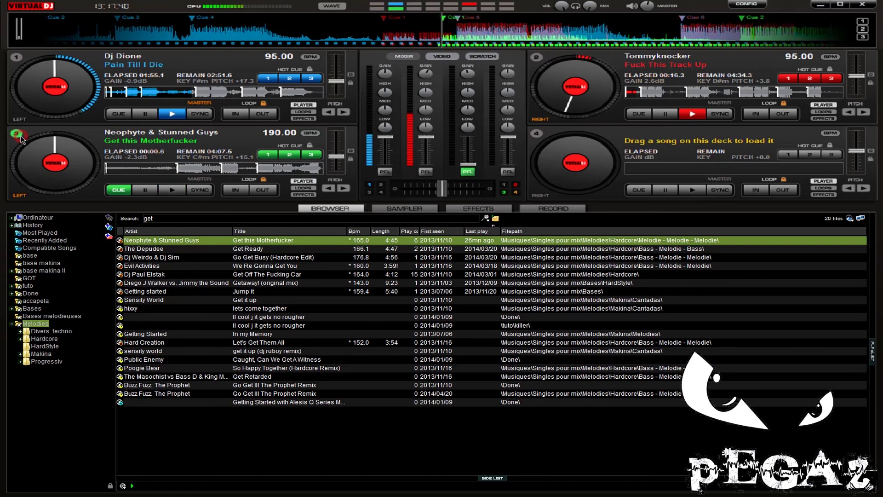
{"action": "left_click", "coordinate": [537, 58]}
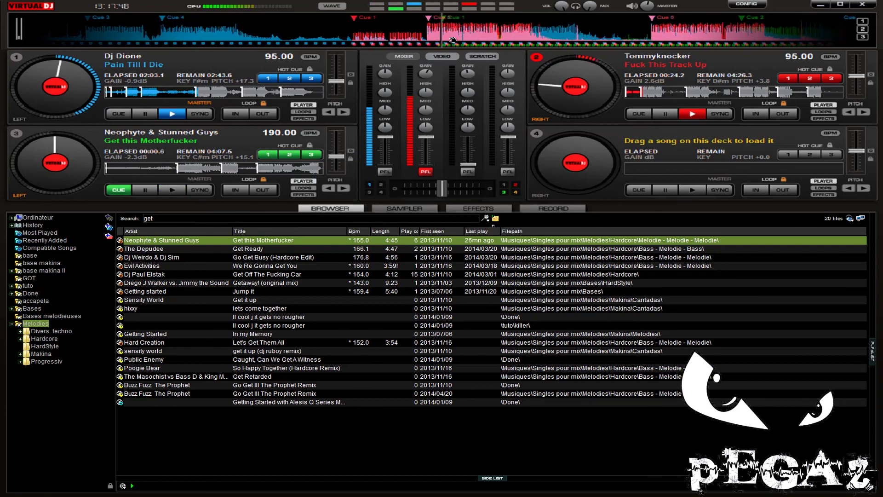
{"action": "left_click", "coordinate": [18, 132]}
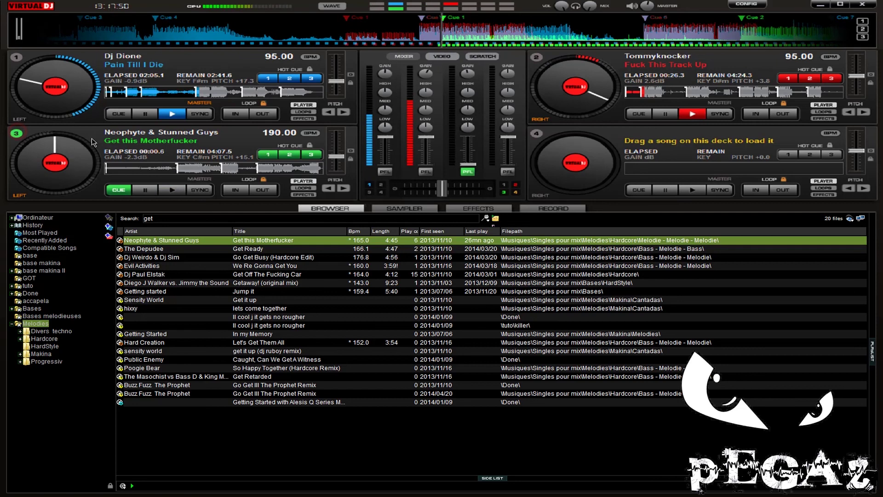
Make deck 2 active and briefly cut deck 1's volume several times in the mix, returning it to full each time.
{"action": "left_click", "coordinate": [537, 58]}
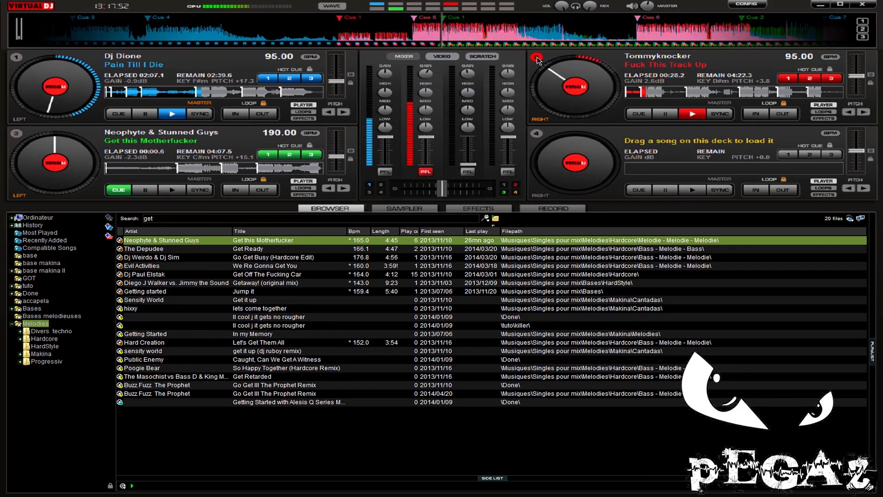
{"action": "left_click_drag", "start_coordinate": [386, 137], "coordinate": [394, 138]}
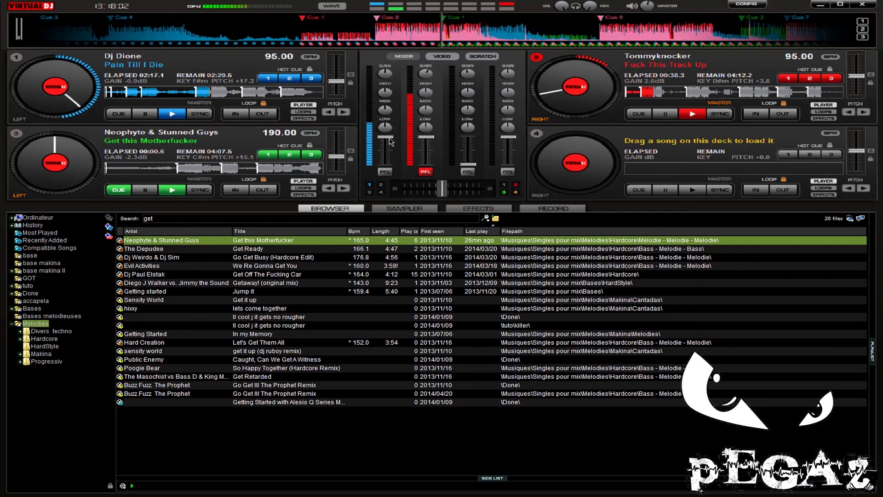
{"action": "mouse_move", "coordinate": [385, 138]}
{"action": "left_mouse_down"}
{"action": "mouse_move", "coordinate": [386, 148]}
{"action": "mouse_move", "coordinate": [385, 137]}
{"action": "left_mouse_up"}
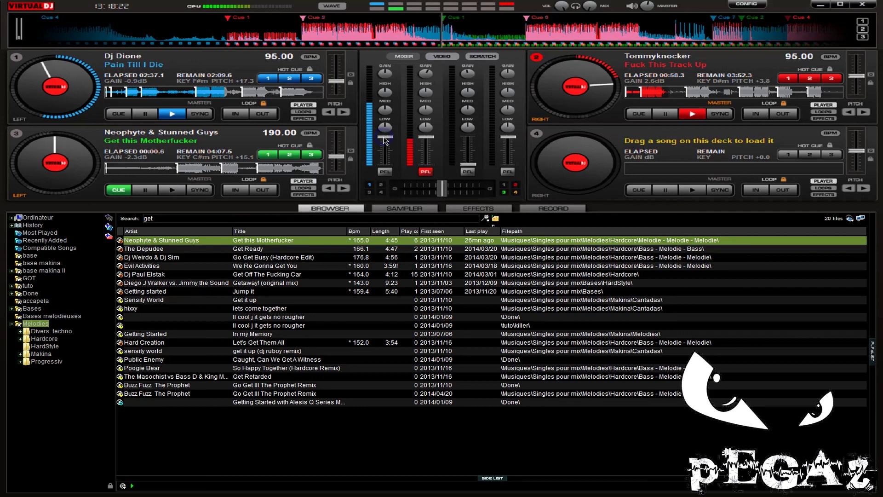
{"action": "mouse_move", "coordinate": [385, 140]}
{"action": "left_mouse_down"}
{"action": "mouse_move", "coordinate": [385, 149]}
{"action": "mouse_move", "coordinate": [385, 137]}
{"action": "left_mouse_up"}
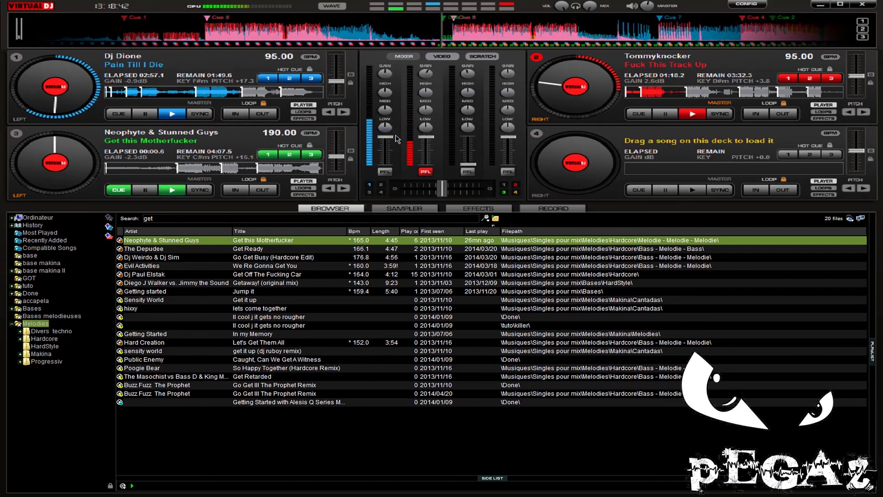
{"action": "mouse_move", "coordinate": [385, 137]}
{"action": "left_mouse_down"}
{"action": "mouse_move", "coordinate": [386, 168]}
{"action": "mouse_move", "coordinate": [386, 137]}
{"action": "left_mouse_up"}
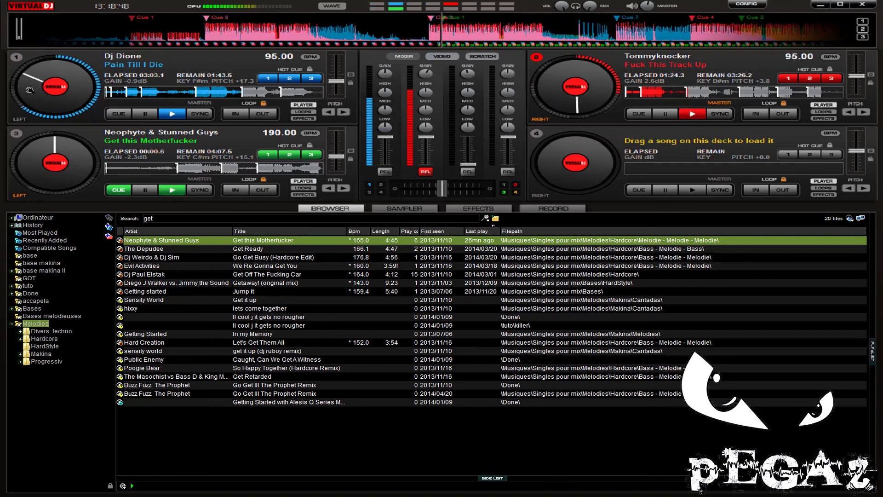
Start Get this Motherfucker on deck 3, then make deck 1 active, stop Pain Till I Die and return to deck 3.
{"action": "left_click", "coordinate": [167, 165]}
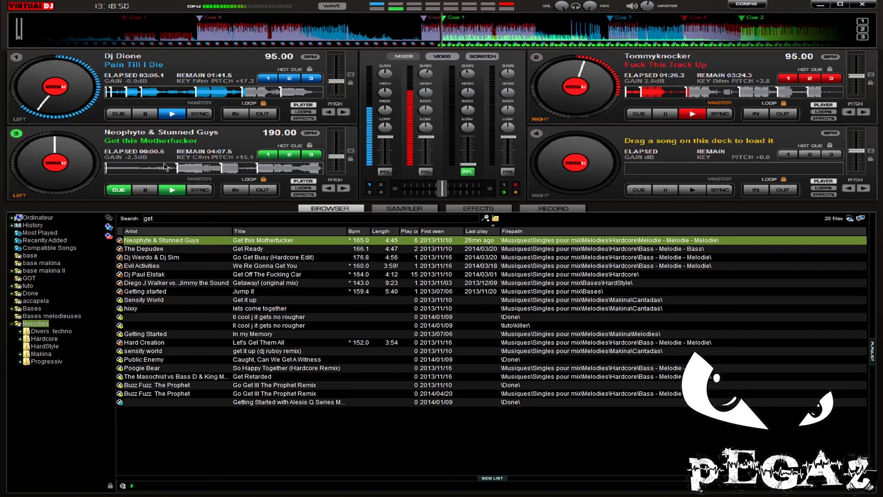
{"action": "left_click", "coordinate": [172, 189]}
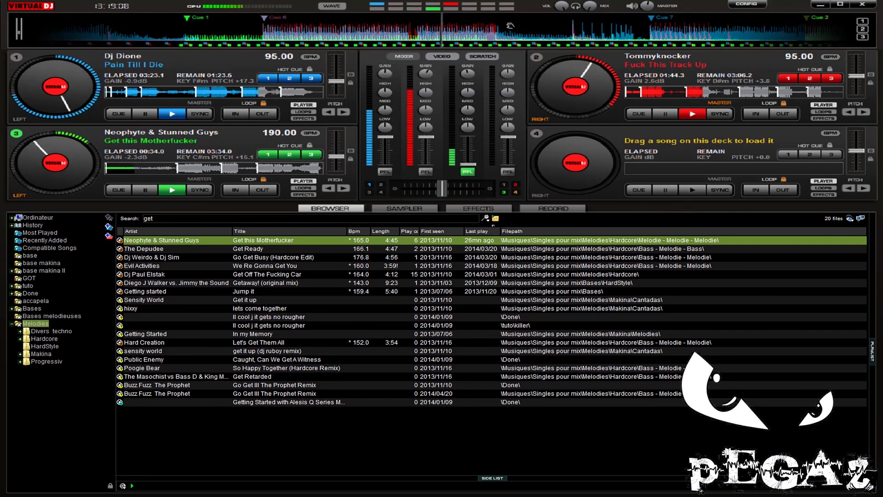
{"action": "left_click", "coordinate": [18, 57]}
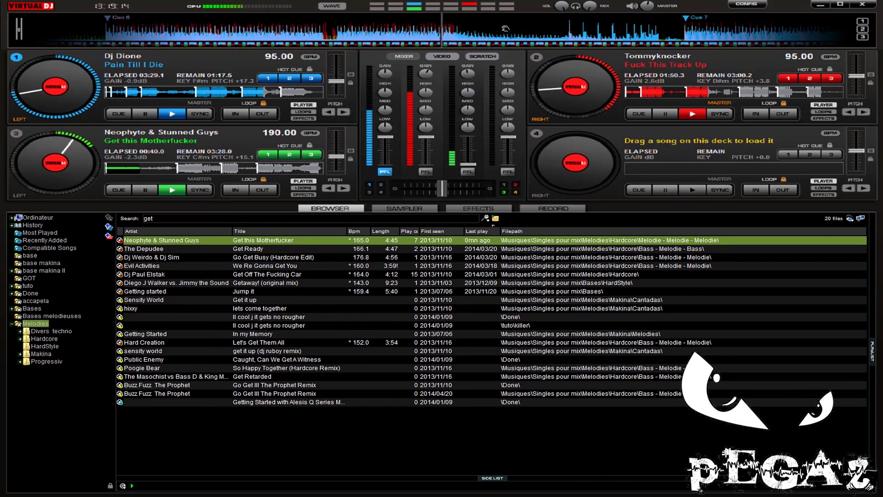
{"action": "left_click", "coordinate": [17, 134]}
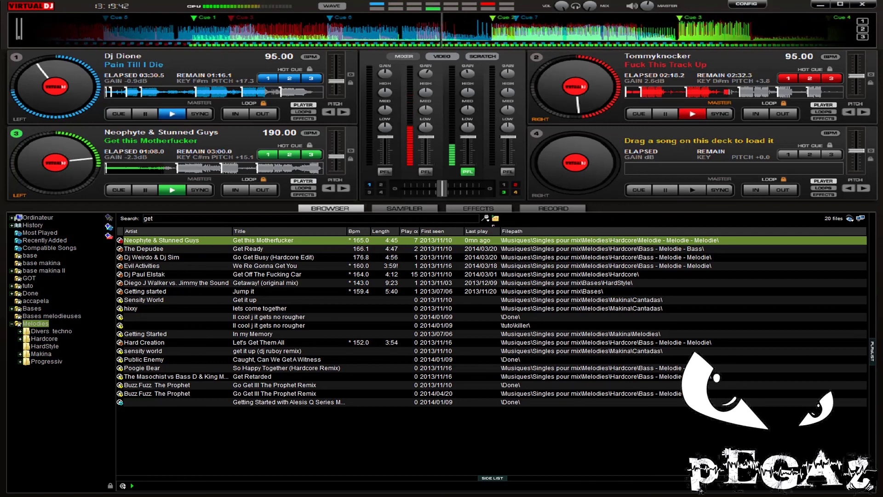
Search the library for "vip" and load Butterfly VIP by Ophidian onto deck 1.
{"action": "left_click", "coordinate": [284, 218]}
{"action": "type", "text": "vi"}
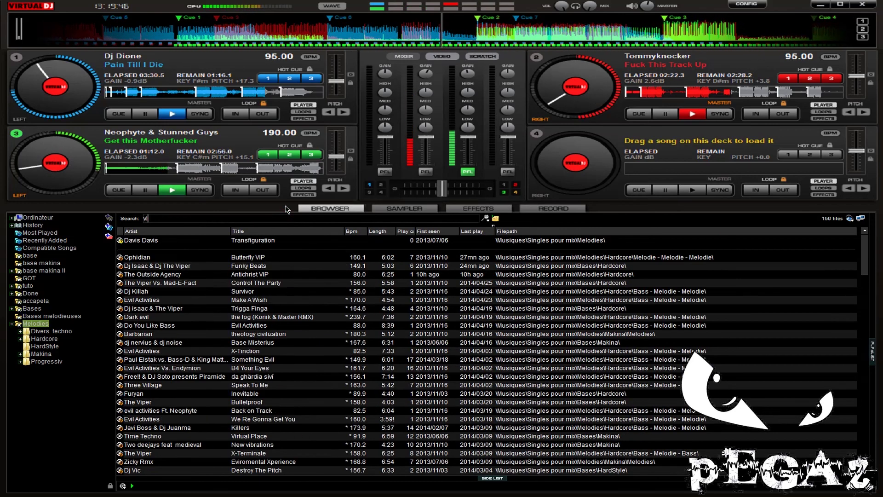
{"action": "type", "text": "p"}
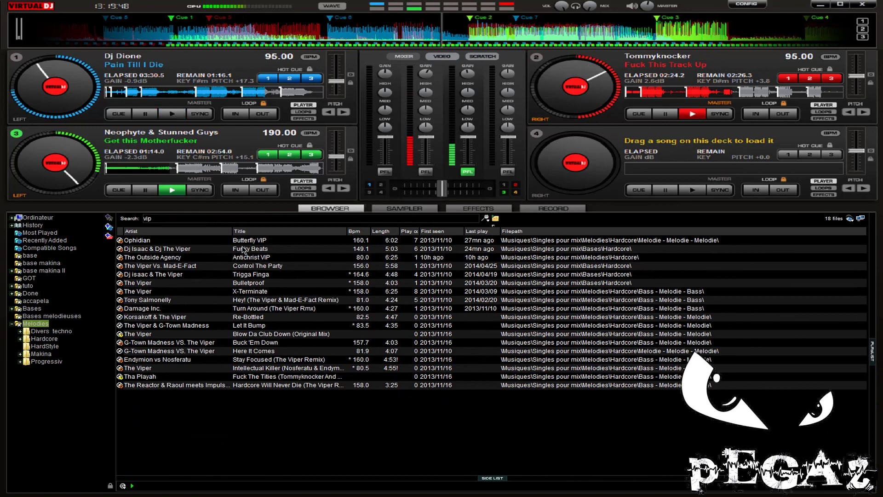
{"action": "left_click_drag", "start_coordinate": [243, 240], "coordinate": [249, 105]}
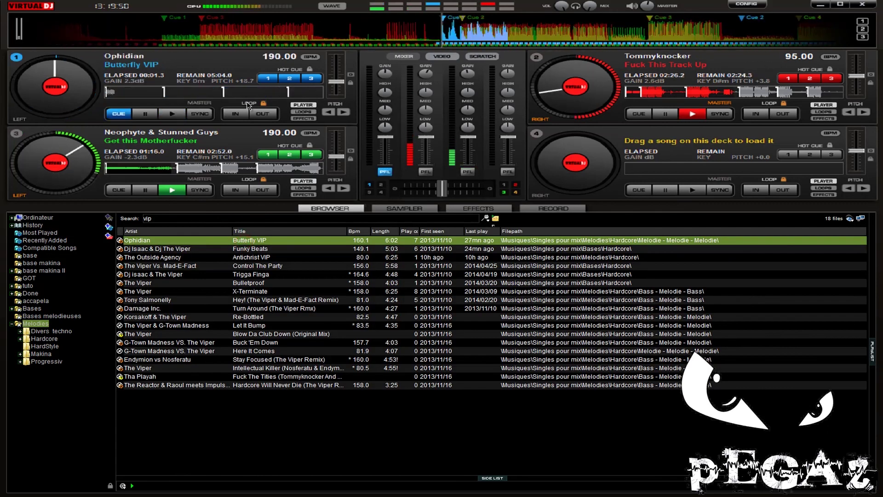
Set deck 3's gain to -0.4 dB, then lower deck 1's volume all the way and start Butterfly VIP in sync.
{"action": "left_click_drag", "start_coordinate": [471, 76], "coordinate": [476, 80]}
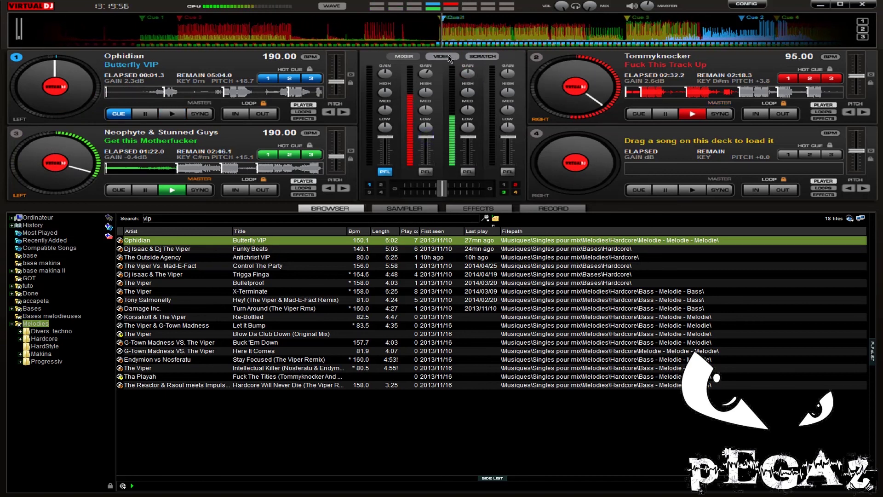
{"action": "left_click_drag", "start_coordinate": [380, 154], "coordinate": [384, 164]}
{"action": "left_click", "coordinate": [172, 114]}
{"action": "left_click", "coordinate": [201, 113]}
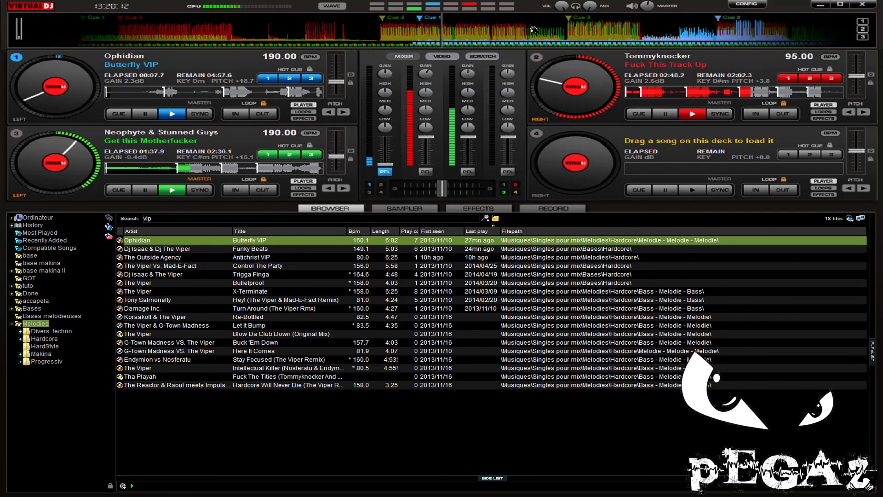
Switch the active deck through 3, 2 and 1, raise deck 1's volume to full, then switch to 3 and back to 1.
{"action": "left_click", "coordinate": [16, 135]}
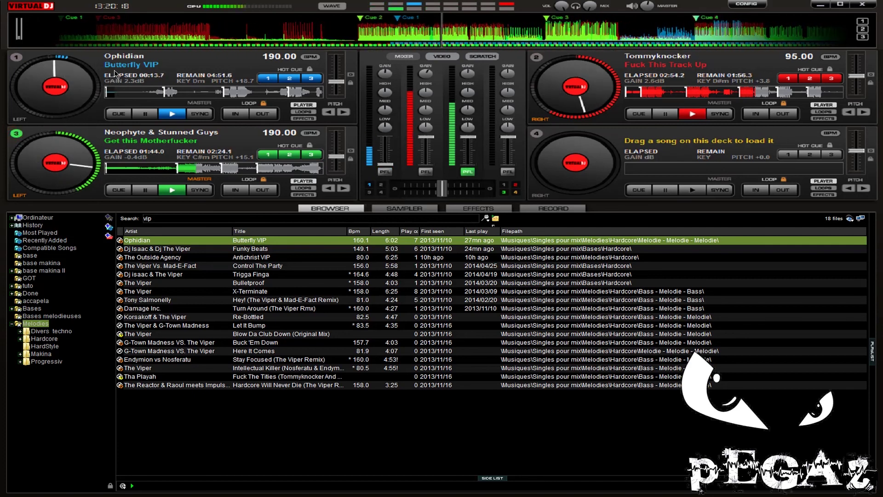
{"action": "left_click", "coordinate": [537, 59]}
{"action": "left_click", "coordinate": [17, 58]}
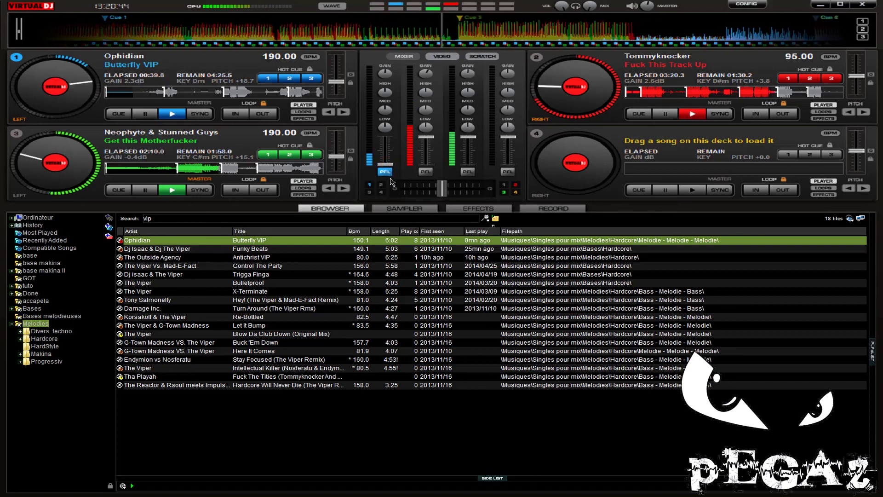
{"action": "left_click_drag", "start_coordinate": [400, 164], "coordinate": [401, 127]}
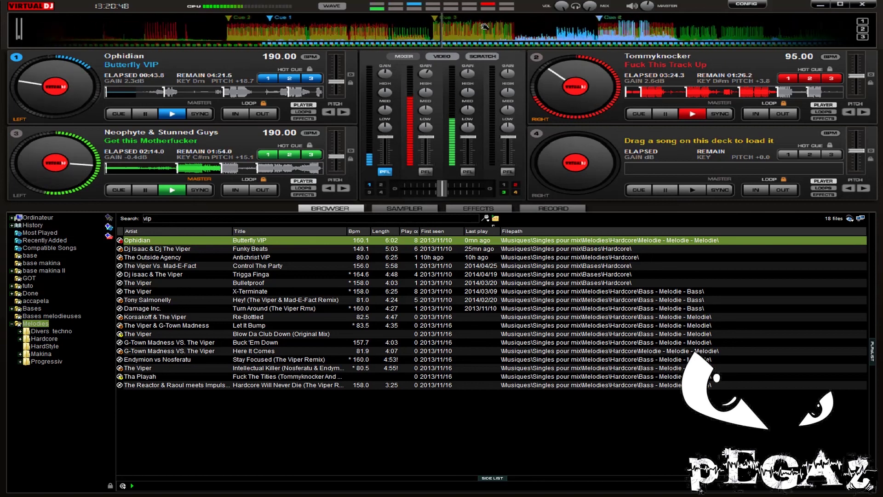
{"action": "left_click", "coordinate": [17, 135]}
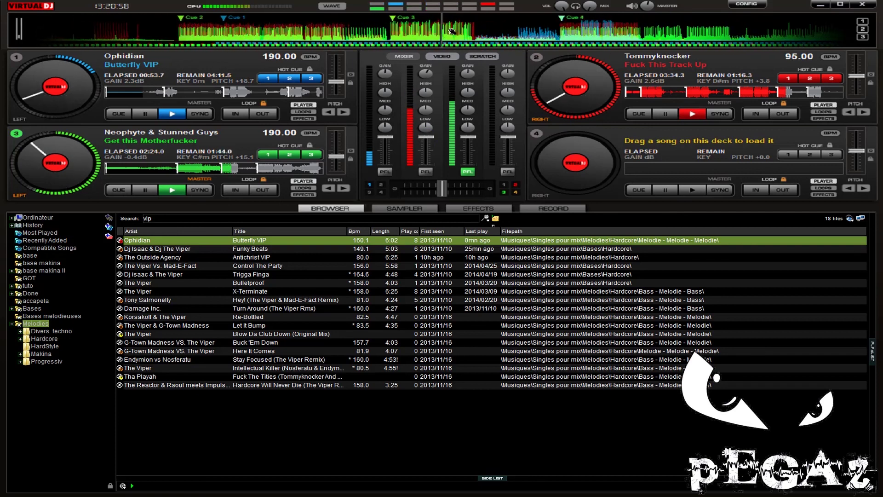
{"action": "left_click", "coordinate": [16, 58]}
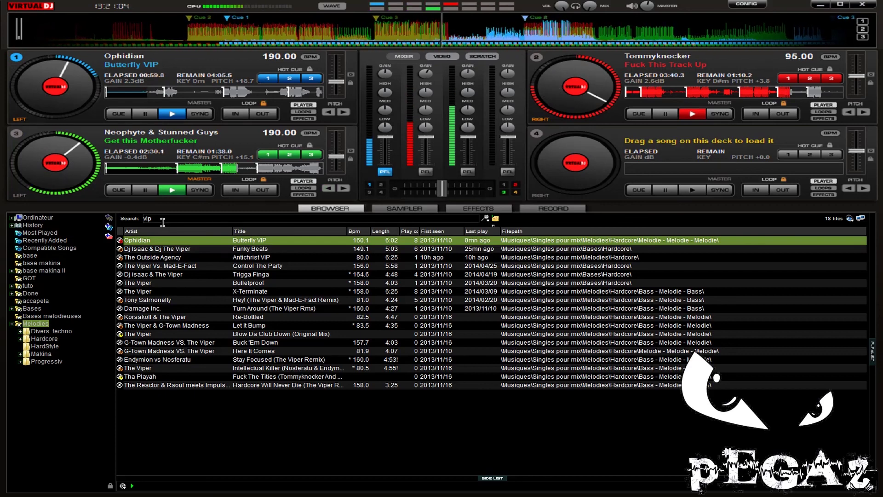
Replace the library search with "fire".
{"action": "key", "text": "BackSpace"}
{"action": "key", "text": "BackSpace"}
{"action": "key", "text": "BackSpace"}
{"action": "type", "text": "f"}
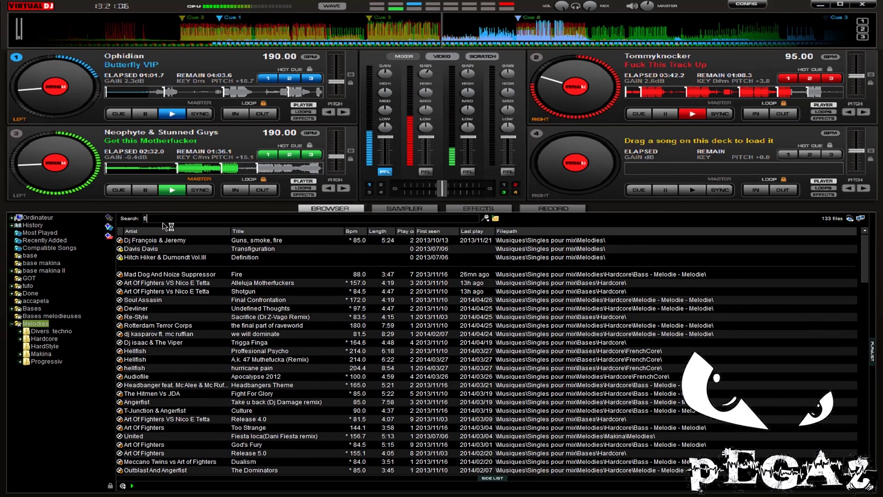
{"action": "type", "text": "ire"}
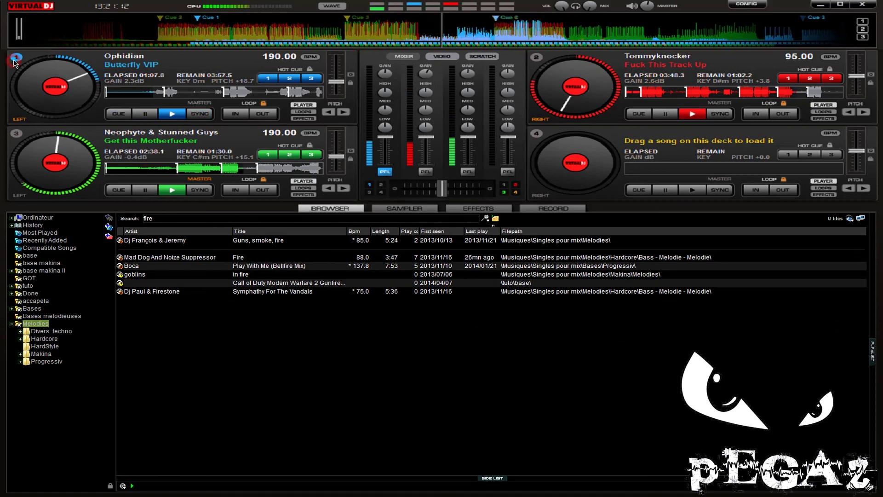
Switch the active deck repeatedly among decks 3, 2 and 1, ending on deck 3.
{"action": "left_click", "coordinate": [17, 133]}
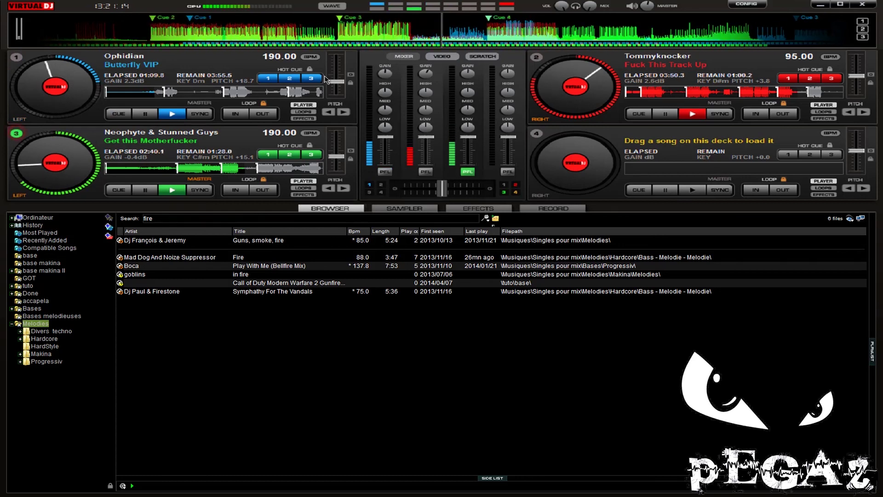
{"action": "left_click", "coordinate": [536, 57]}
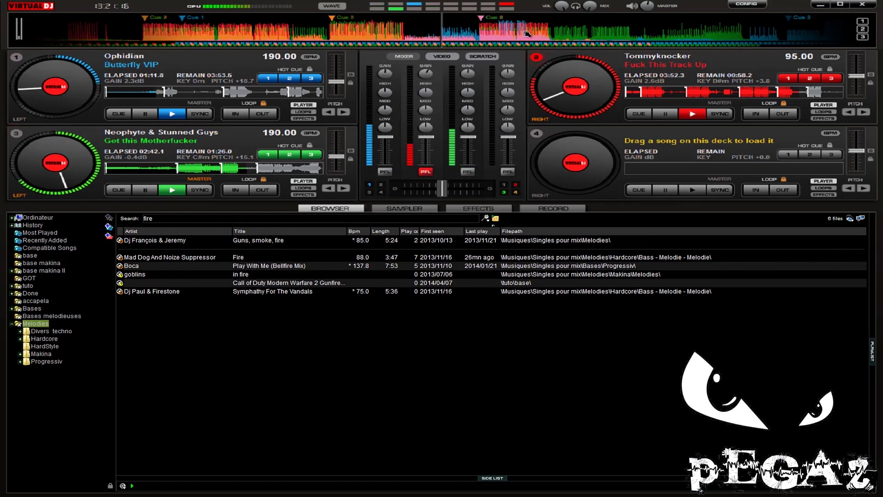
{"action": "left_click", "coordinate": [17, 134]}
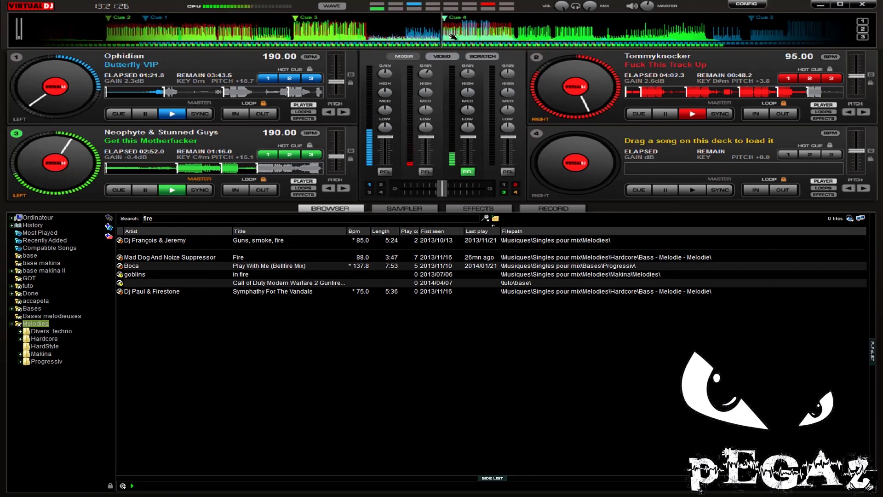
{"action": "left_click", "coordinate": [369, 192]}
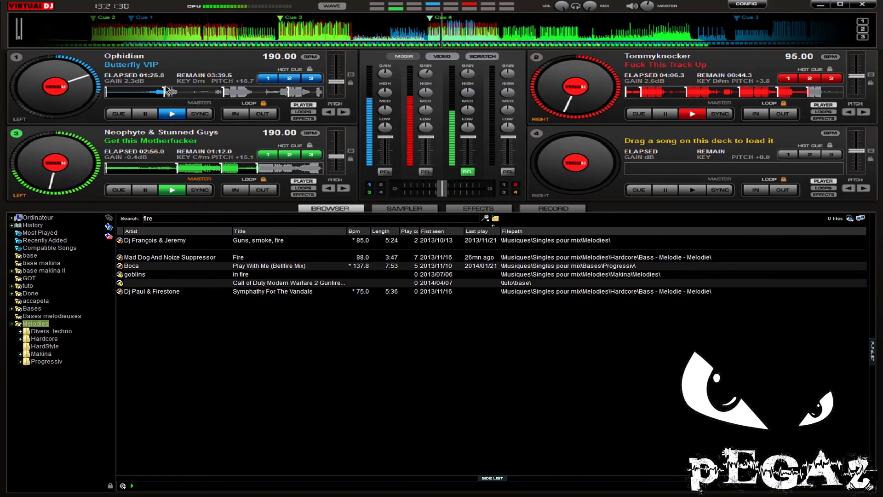
{"action": "left_click", "coordinate": [16, 58]}
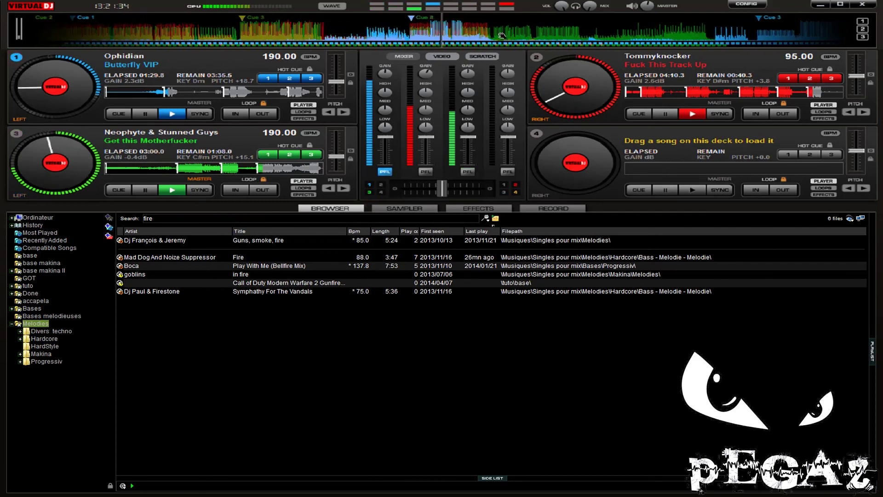
{"action": "left_click", "coordinate": [536, 58]}
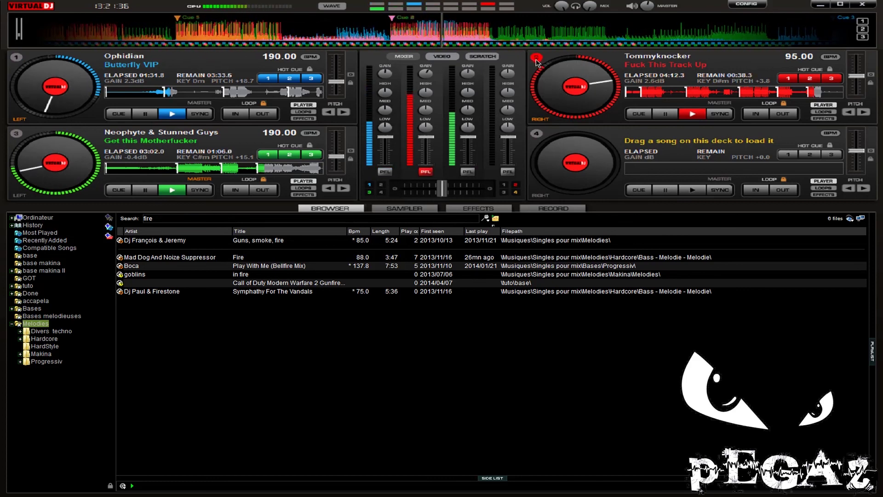
{"action": "left_click", "coordinate": [16, 57]}
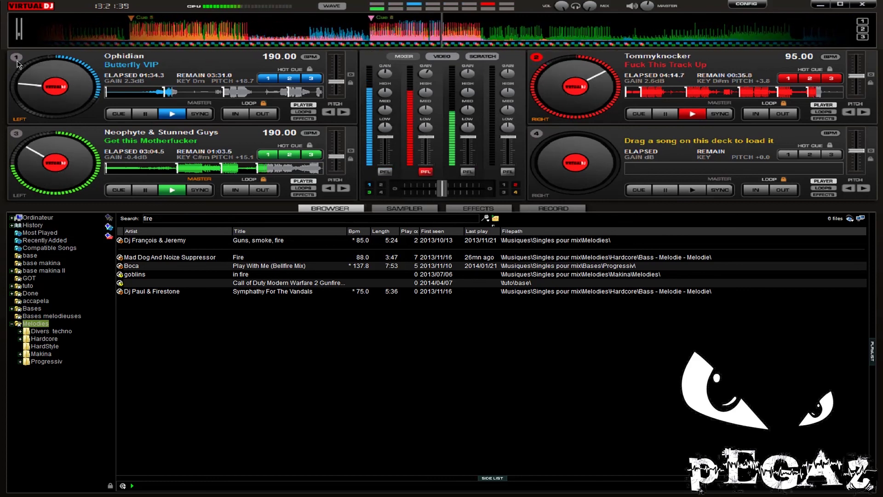
{"action": "left_click", "coordinate": [15, 134]}
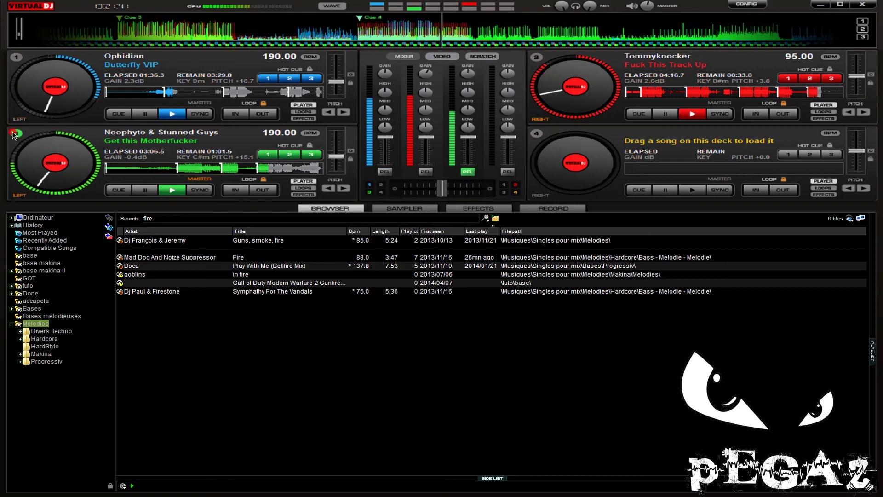
Make deck 2 active, stop the tracks on decks 2 and 3 and lower both decks' volumes all the way.
{"action": "left_click", "coordinate": [537, 58]}
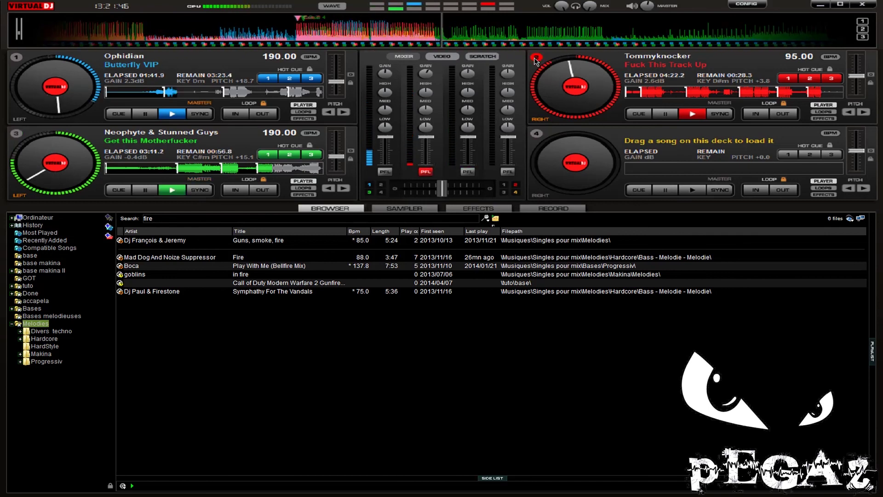
{"action": "left_click_drag", "start_coordinate": [426, 138], "coordinate": [432, 170]}
{"action": "left_click_drag", "start_coordinate": [468, 138], "coordinate": [475, 181]}
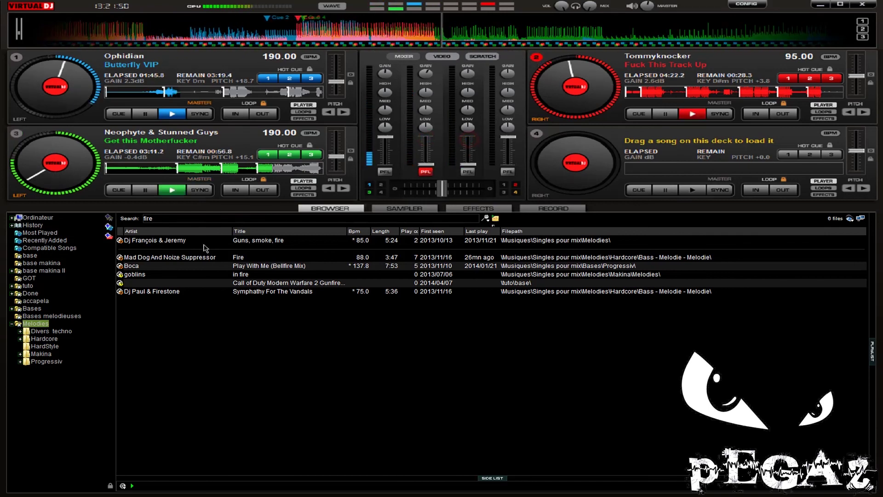
Load Fire by Mad Dog And Noize Suppressor onto deck 2, raise the deck's volume to full and sync it.
{"action": "left_click", "coordinate": [216, 257]}
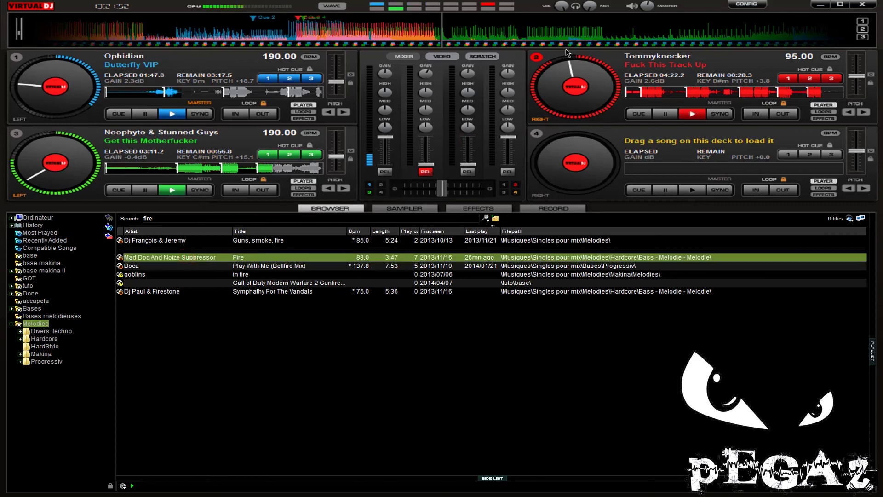
{"action": "scroll", "coordinate": [560, 35], "scroll_direction": "down", "scroll_amount": 4}
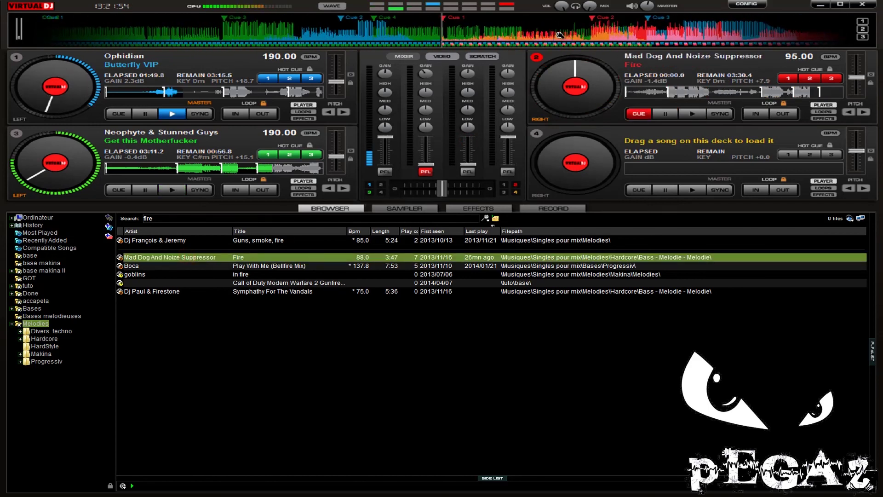
{"action": "scroll", "coordinate": [560, 35], "scroll_direction": "up", "scroll_amount": 1}
{"action": "left_click_drag", "start_coordinate": [426, 164], "coordinate": [432, 137]}
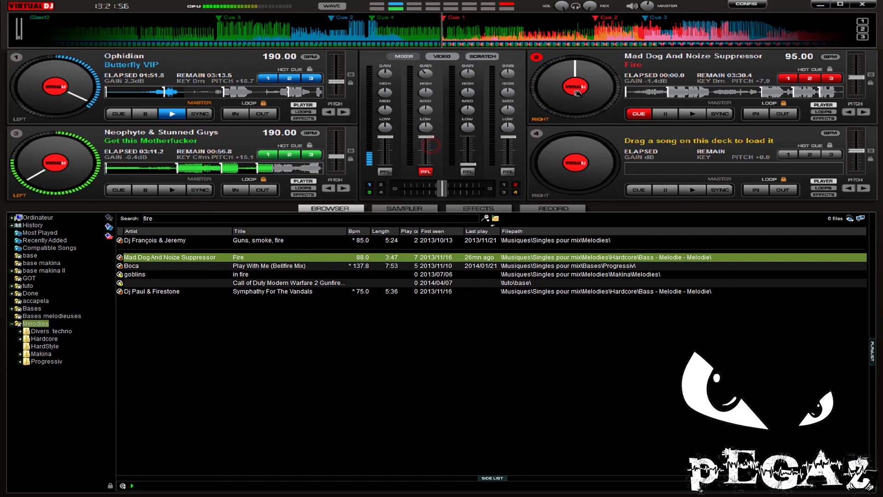
{"action": "left_click", "coordinate": [718, 114]}
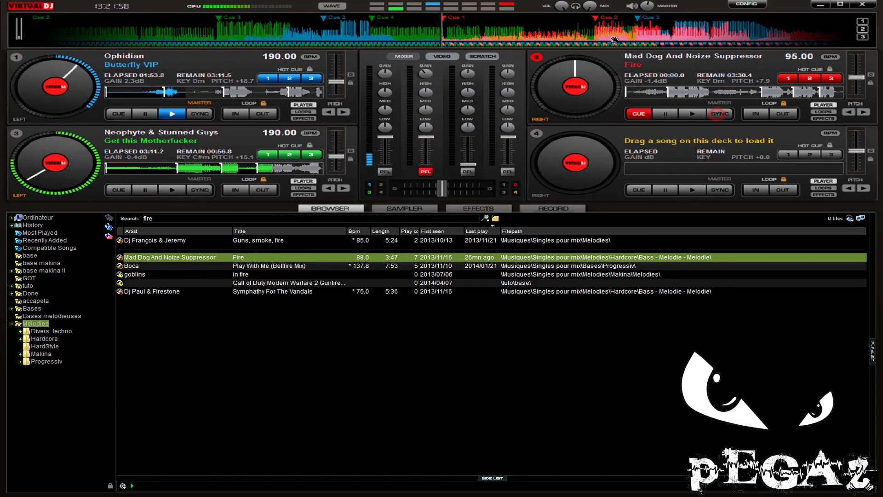
Start playing Fire on deck 2.
{"action": "scroll", "coordinate": [614, 40], "scroll_direction": "up", "scroll_amount": 2}
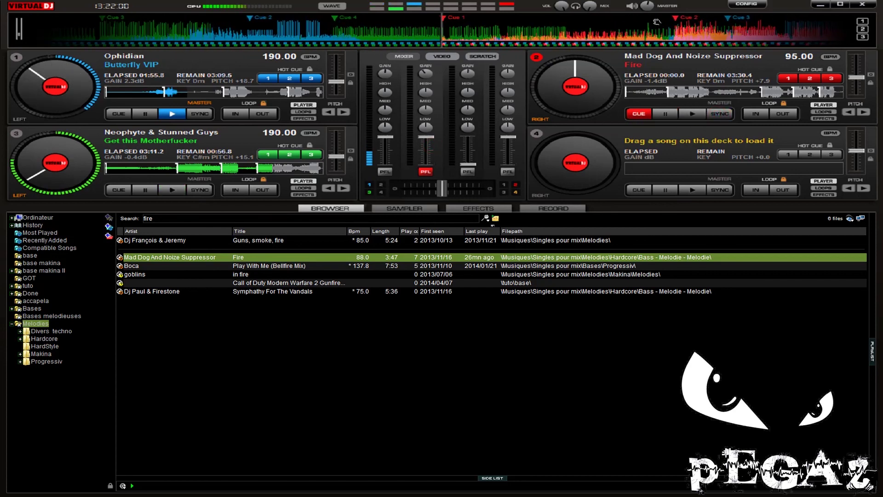
{"action": "scroll", "coordinate": [724, 37], "scroll_direction": "up", "scroll_amount": 1}
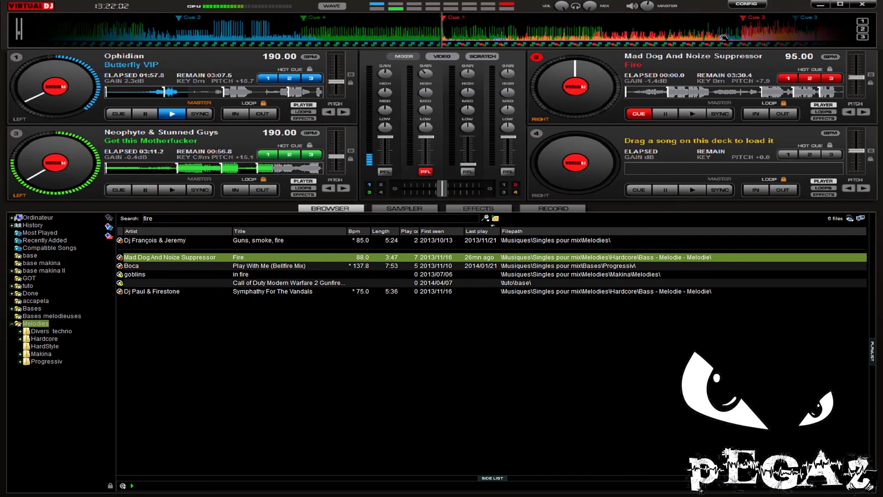
{"action": "left_click", "coordinate": [693, 114]}
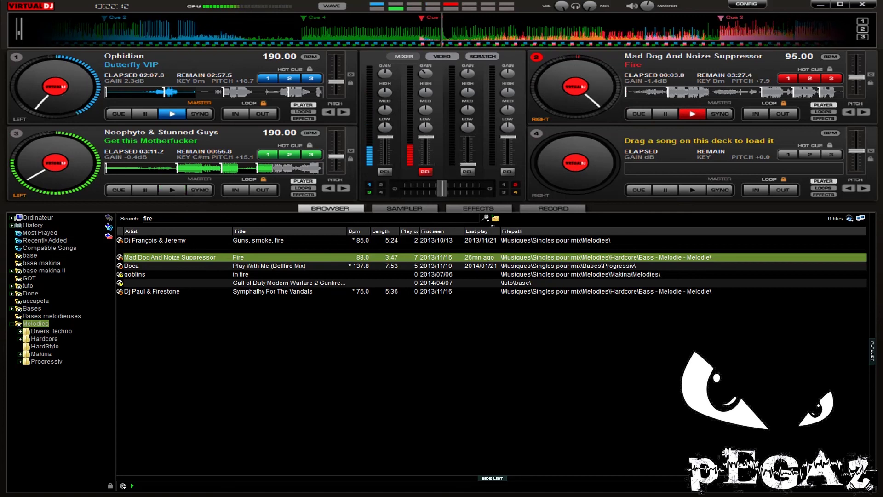
Replace the library search with "beat" and load Funky Beats by Dj Isaac & Dj The Viper onto deck 3.
{"action": "left_click", "coordinate": [258, 218]}
{"action": "key", "text": "BackSpace"}
{"action": "key", "text": "BackSpace"}
{"action": "key", "text": "BackSpace"}
{"action": "key", "text": "BackSpace"}
{"action": "type", "text": "beat"}
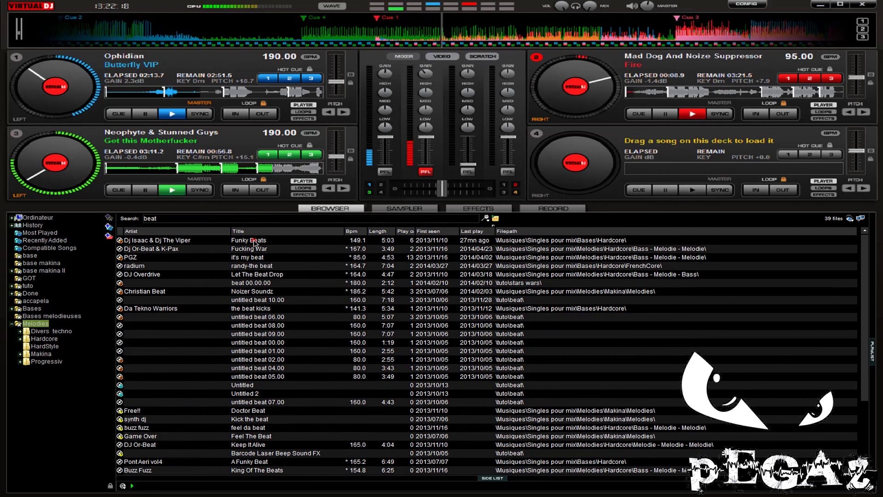
{"action": "left_click_drag", "start_coordinate": [248, 240], "coordinate": [52, 184]}
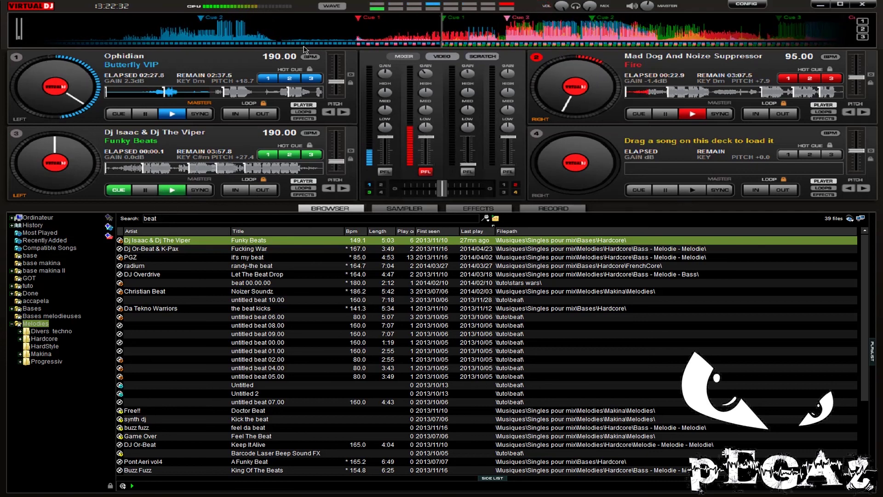
Make deck 3 active, start Funky Beats and shift its playback position to line it up with the other tracks.
{"action": "left_click", "coordinate": [235, 161]}
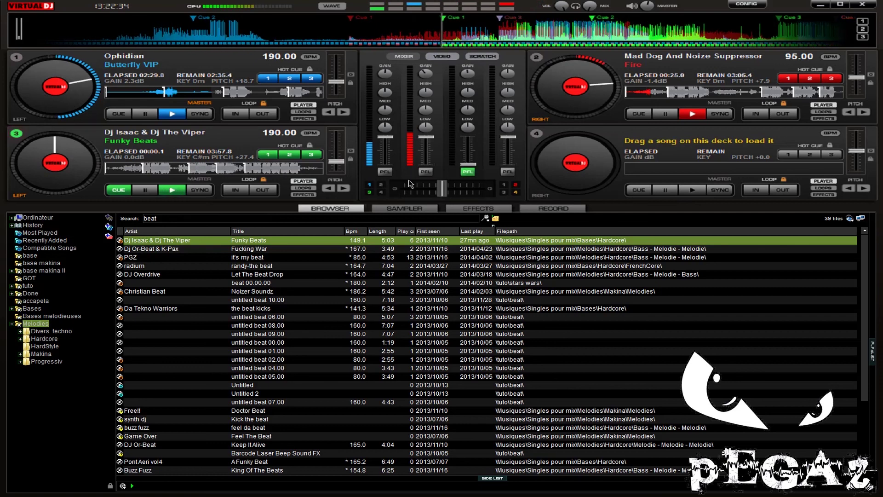
{"action": "left_click", "coordinate": [173, 190]}
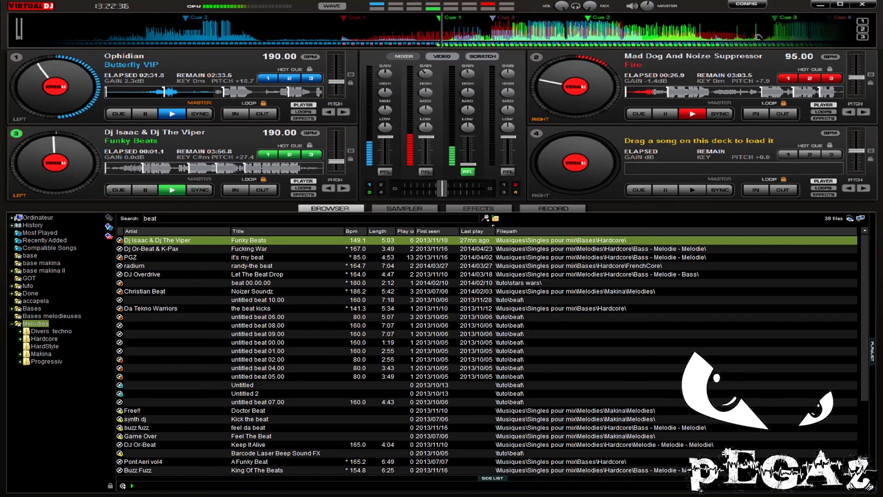
{"action": "left_click_drag", "start_coordinate": [757, 36], "coordinate": [771, 36]}
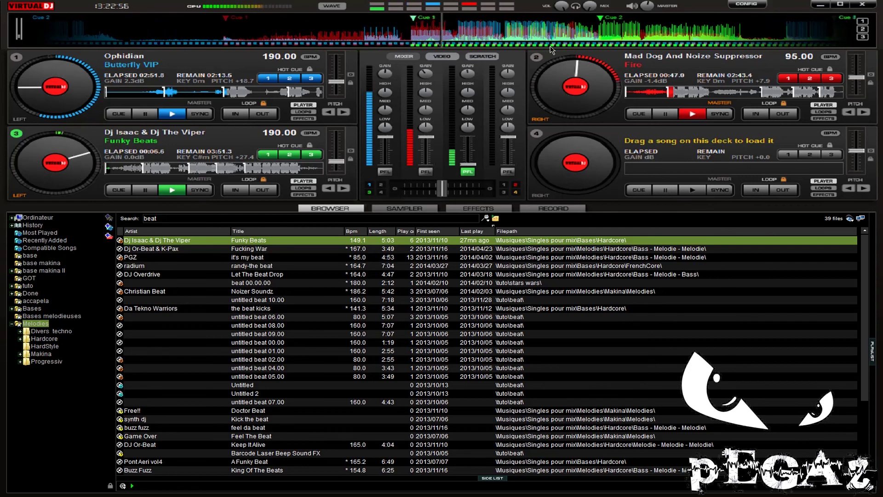
{"action": "left_click", "coordinate": [530, 33]}
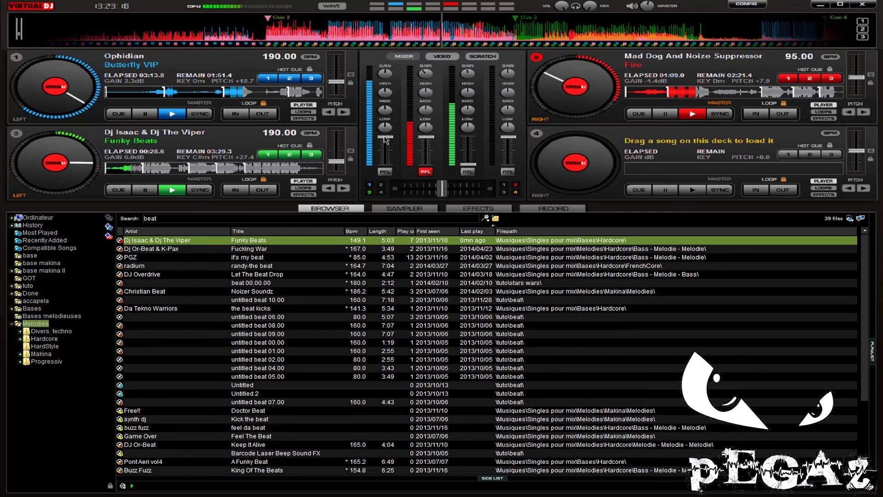
Make deck 1 active, stop Butterfly VIP and lower the deck's volume all the way.
{"action": "mouse_move", "coordinate": [383, 138]}
{"action": "left_mouse_down"}
{"action": "mouse_move", "coordinate": [385, 147]}
{"action": "mouse_move", "coordinate": [384, 136]}
{"action": "left_mouse_up"}
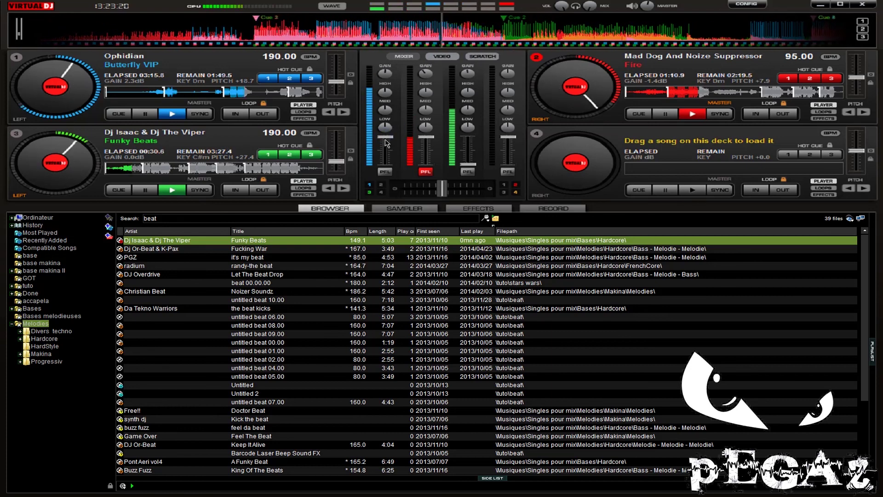
{"action": "scroll", "coordinate": [450, 43], "scroll_direction": "down", "scroll_amount": 2}
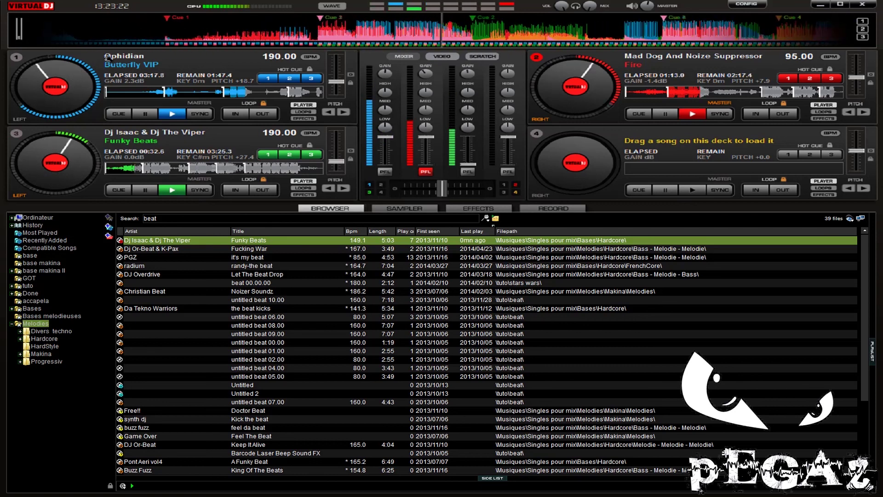
{"action": "left_click", "coordinate": [16, 57]}
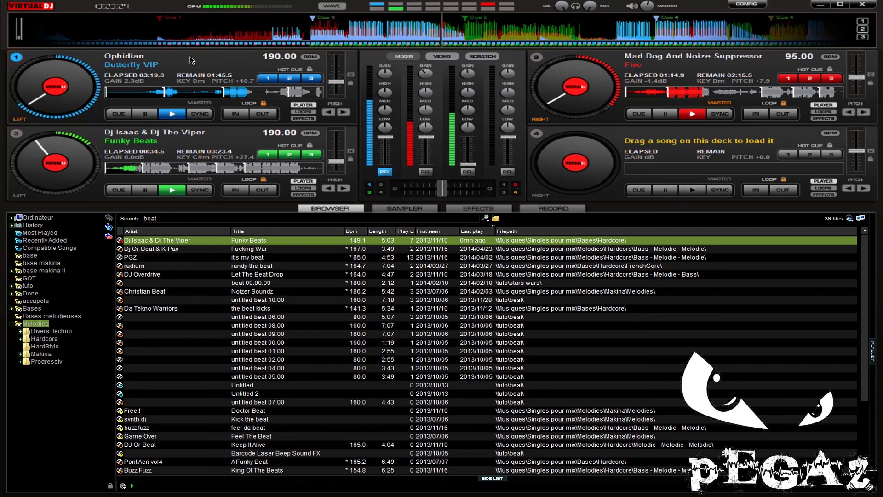
{"action": "scroll", "coordinate": [464, 39], "scroll_direction": "up", "scroll_amount": 2}
{"action": "scroll", "coordinate": [477, 22], "scroll_direction": "up", "scroll_amount": 2}
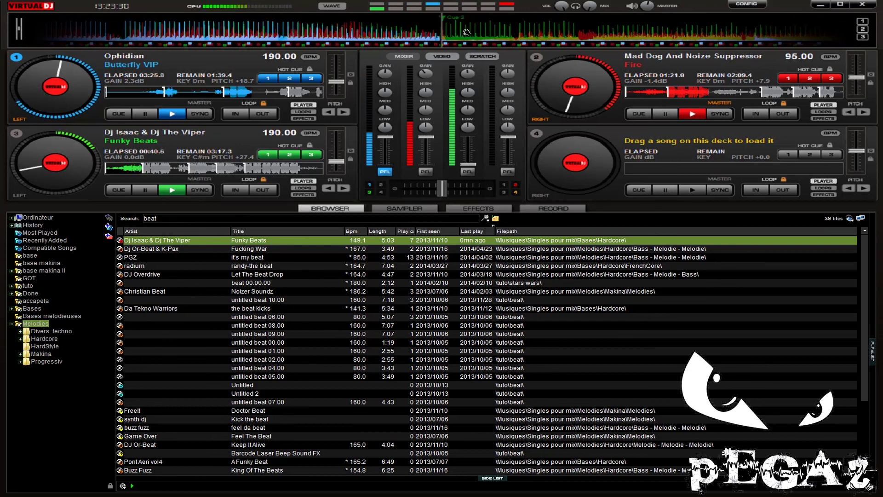
{"action": "key", "text": "space"}
{"action": "scroll", "coordinate": [467, 32], "scroll_direction": "down", "scroll_amount": 3}
{"action": "left_click_drag", "start_coordinate": [383, 140], "coordinate": [386, 225]}
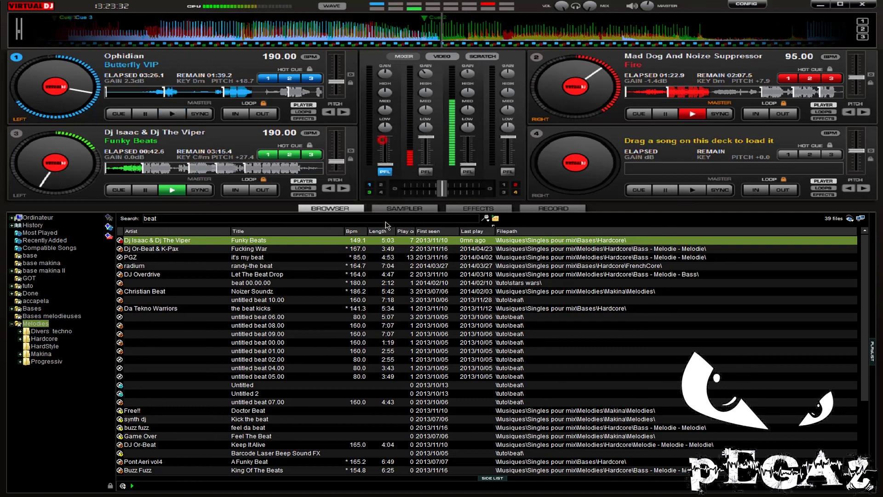
With deck 3 active, replace the library search with "fore" and load Forever Young by Dj Skryker onto deck 1.
{"action": "left_click", "coordinate": [14, 139]}
{"action": "scroll", "coordinate": [524, 28], "scroll_direction": "down", "scroll_amount": 1}
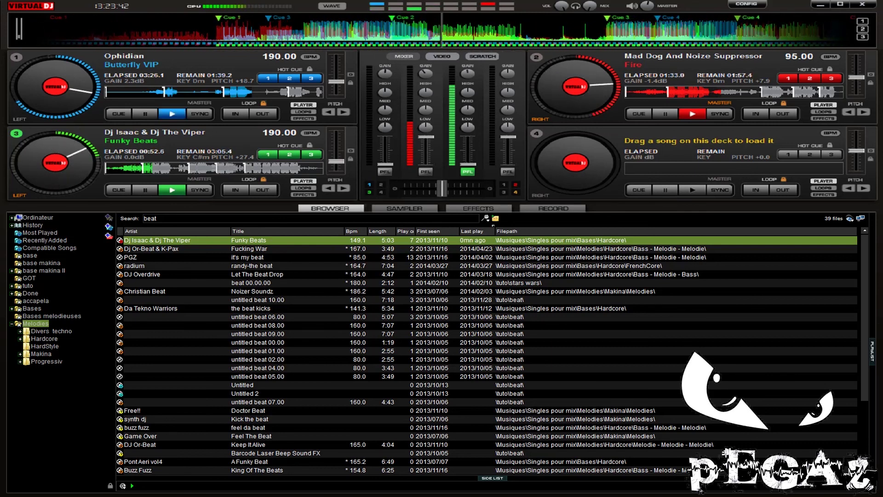
{"action": "double_click", "coordinate": [176, 219]}
{"action": "type", "text": "f"}
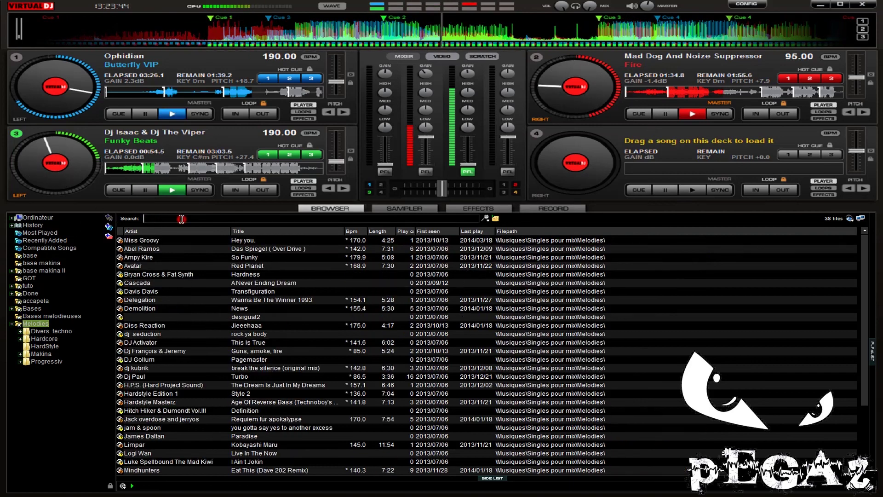
{"action": "type", "text": "ore"}
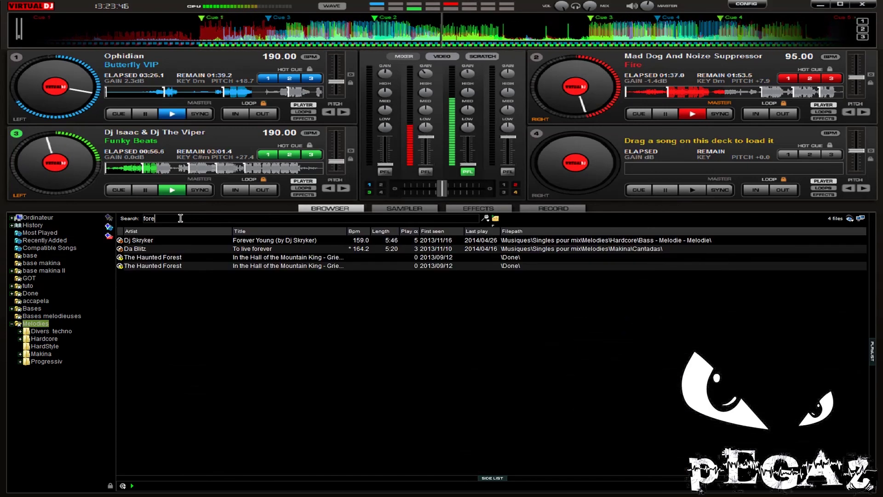
{"action": "left_click_drag", "start_coordinate": [237, 241], "coordinate": [63, 72]}
Keep deck 3 active, raise its volume to full and set its gain to -1.9 dB.
{"action": "left_click", "coordinate": [16, 133]}
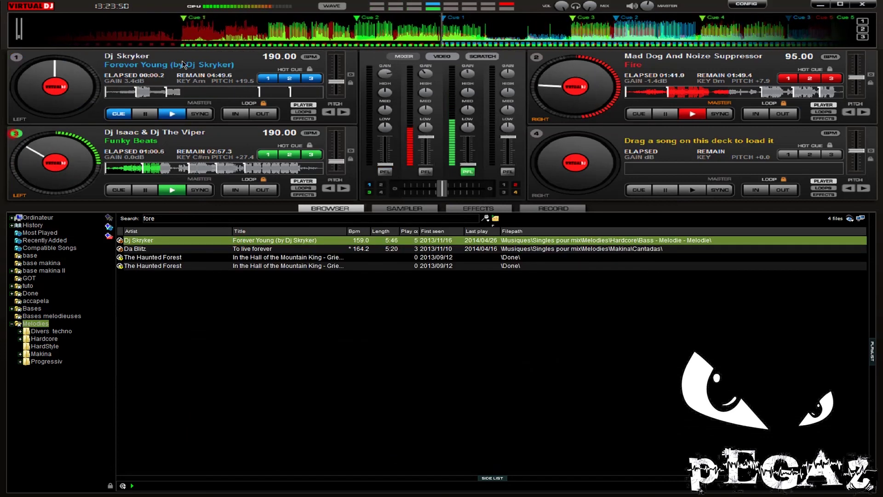
{"action": "scroll", "coordinate": [544, 25], "scroll_direction": "up", "scroll_amount": 1}
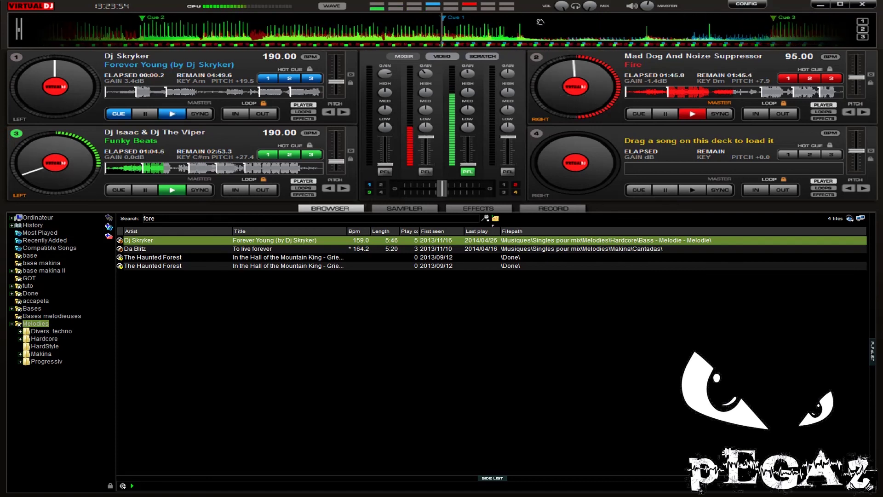
{"action": "left_click", "coordinate": [470, 164]}
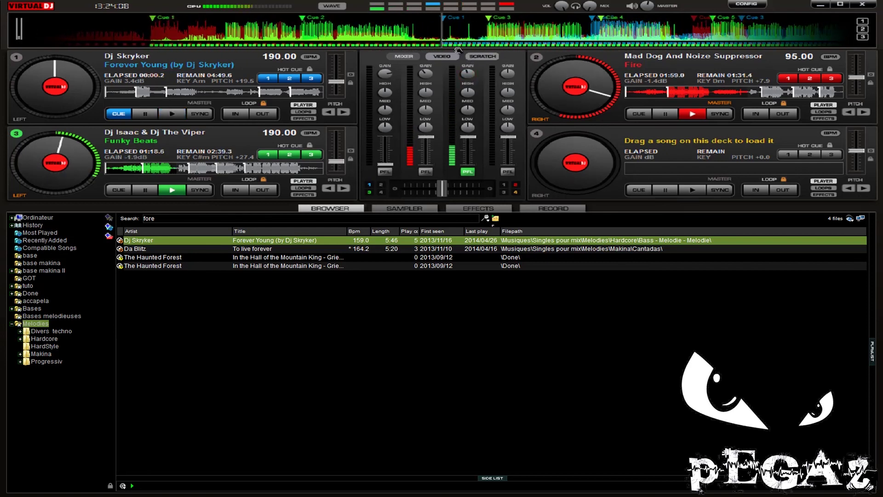
{"action": "left_click_drag", "start_coordinate": [425, 137], "coordinate": [457, 43]}
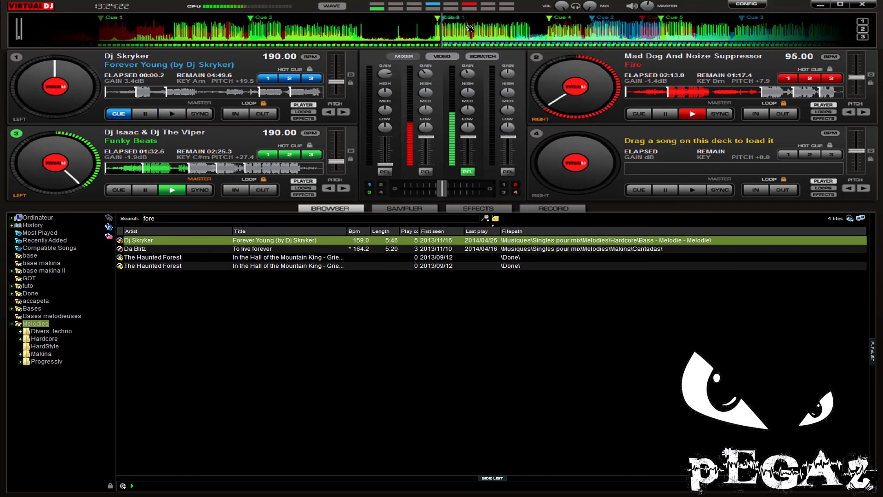
Make deck 1 active, start Forever Young and skip its playback position forward.
{"action": "left_click", "coordinate": [56, 71]}
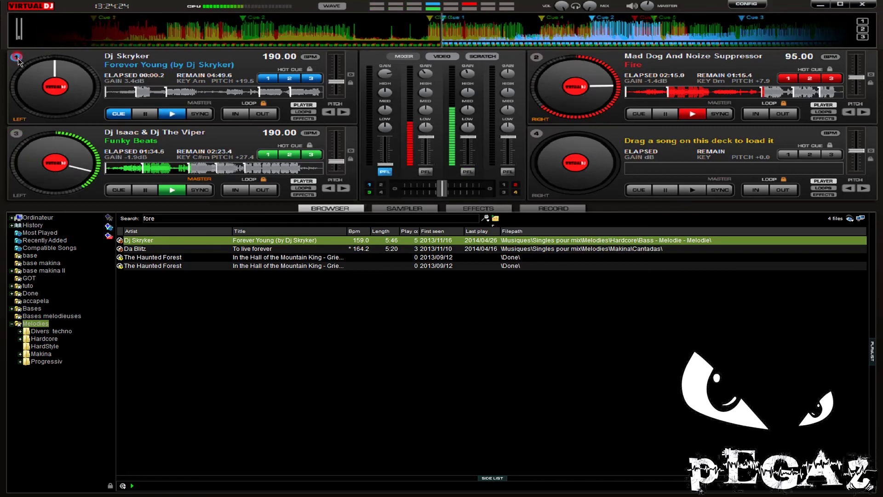
{"action": "left_click", "coordinate": [169, 118]}
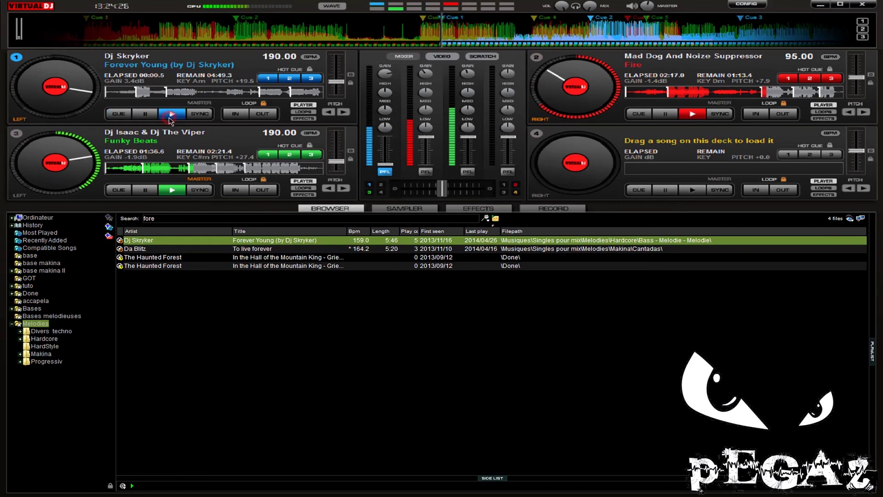
{"action": "left_click_drag", "start_coordinate": [743, 28], "coordinate": [288, 16]}
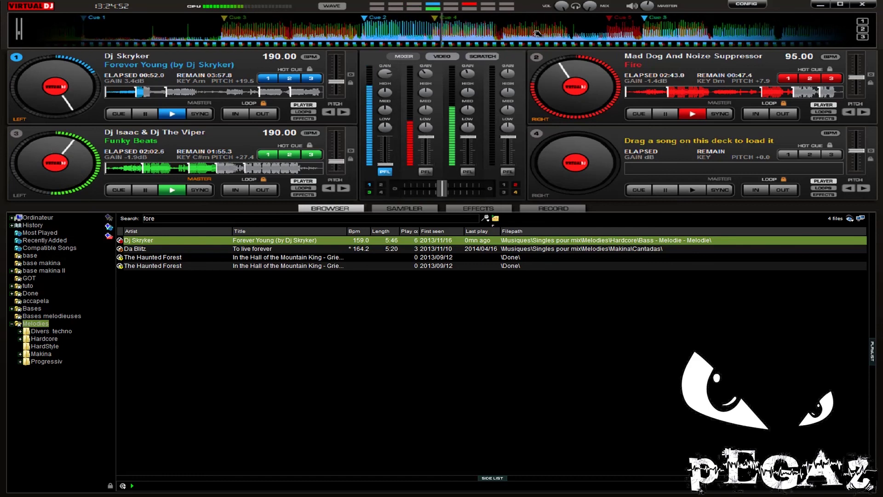
Raise deck 1's volume to full and stop Fire on deck 2, switching between the two decks and ending on deck 1.
{"action": "left_click", "coordinate": [536, 58]}
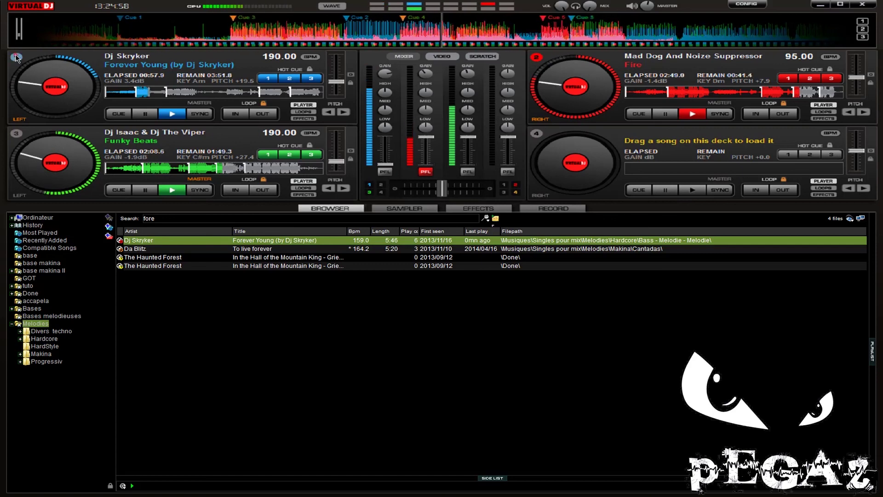
{"action": "left_click", "coordinate": [386, 171]}
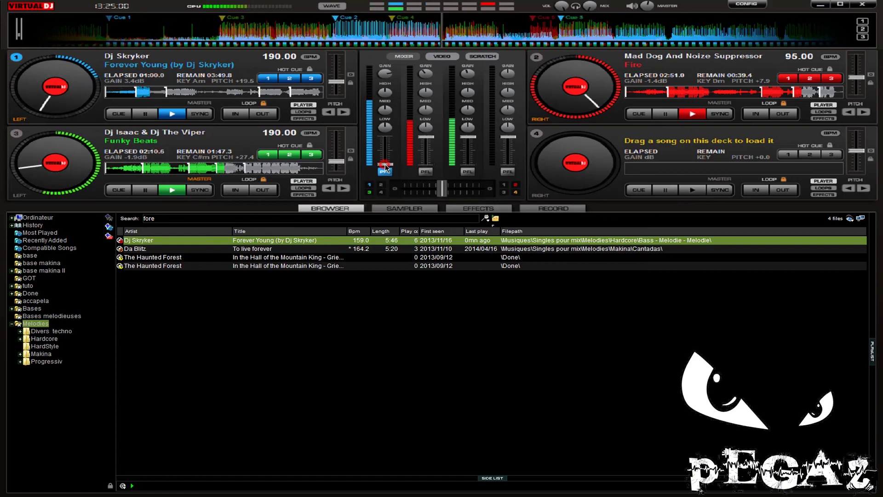
{"action": "left_click", "coordinate": [535, 56]}
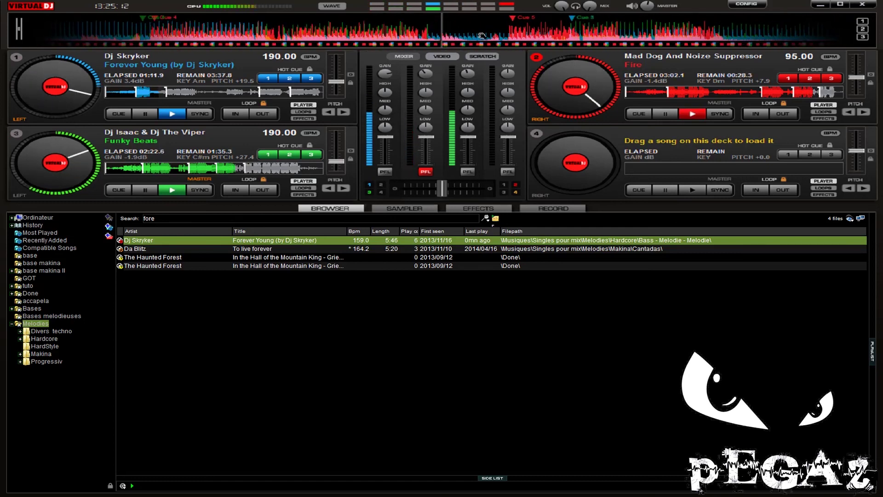
{"action": "left_click", "coordinate": [17, 84]}
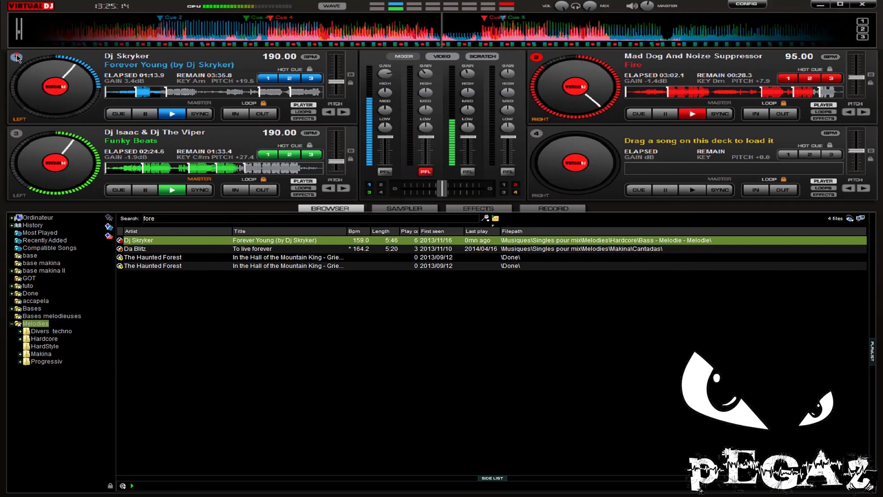
{"action": "scroll", "coordinate": [501, 32], "scroll_direction": "down", "scroll_amount": 3}
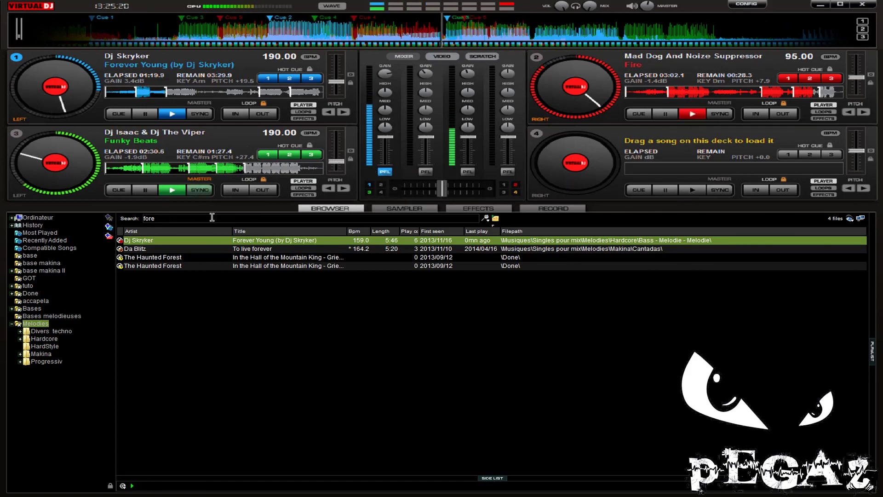
Replace the library search with "upon" and load it is upon us by dj dione onto deck 2.
{"action": "left_click", "coordinate": [195, 221]}
{"action": "key", "text": "BackSpace"}
{"action": "key", "text": "BackSpace"}
{"action": "key", "text": "BackSpace"}
{"action": "key", "text": "BackSpace"}
{"action": "type", "text": "upon"}
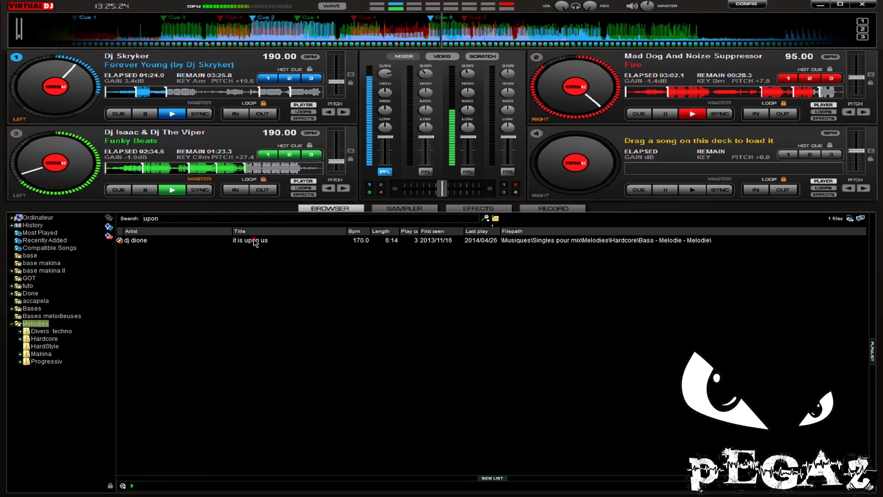
{"action": "left_click_drag", "start_coordinate": [250, 241], "coordinate": [575, 83]}
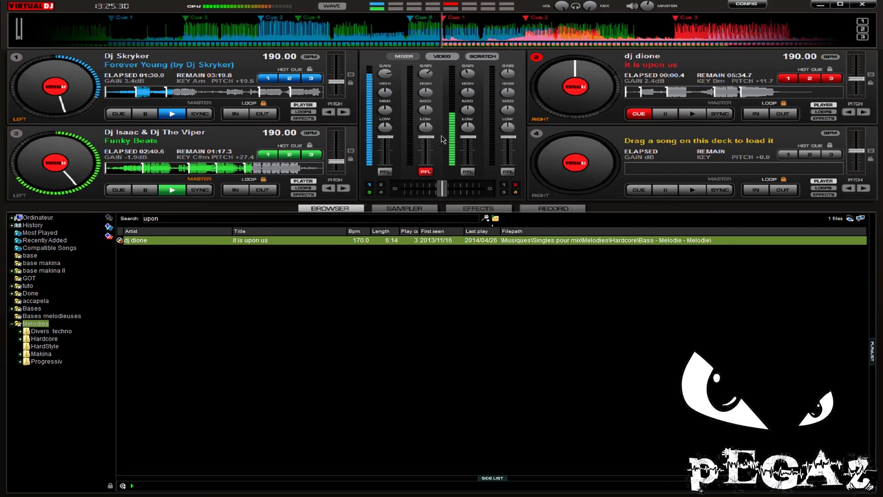
Start it is upon us on deck 2 with its volume all the way down and skip forward to about 2:05.
{"action": "left_click", "coordinate": [689, 117]}
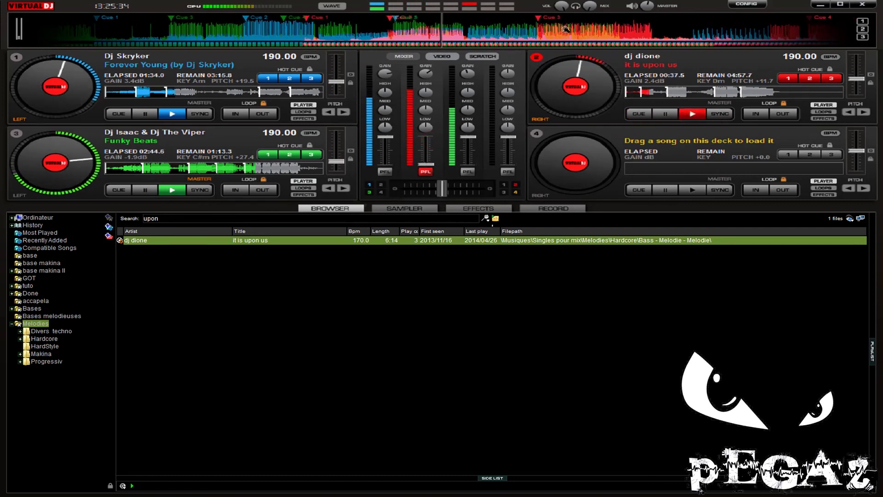
{"action": "left_click_drag", "start_coordinate": [697, 26], "coordinate": [135, 35]}
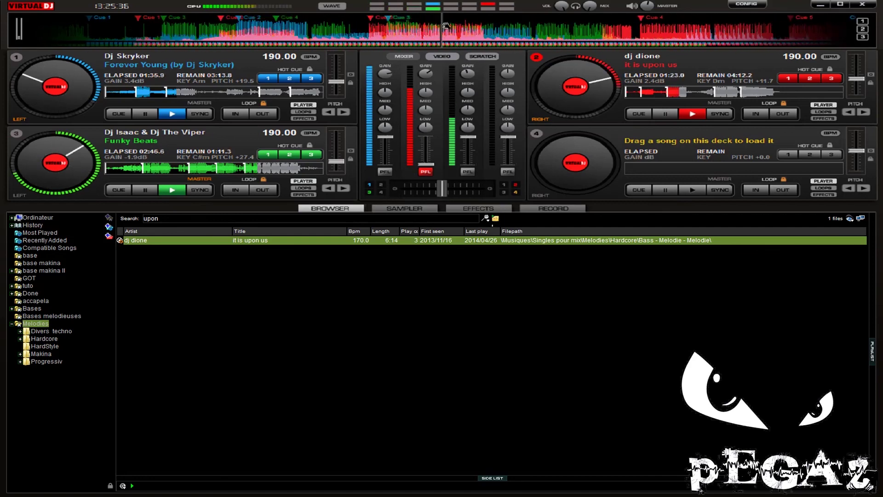
{"action": "left_click_drag", "start_coordinate": [697, 28], "coordinate": [502, 29]}
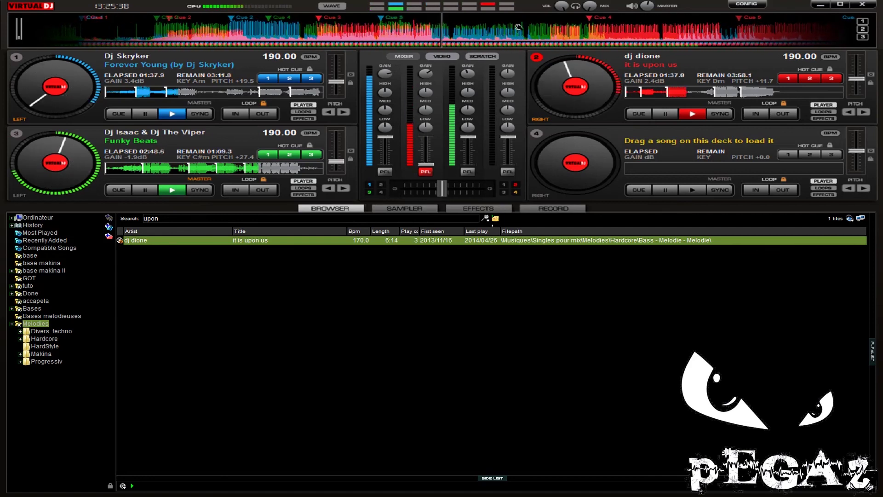
{"action": "left_click_drag", "start_coordinate": [514, 32], "coordinate": [419, 24]}
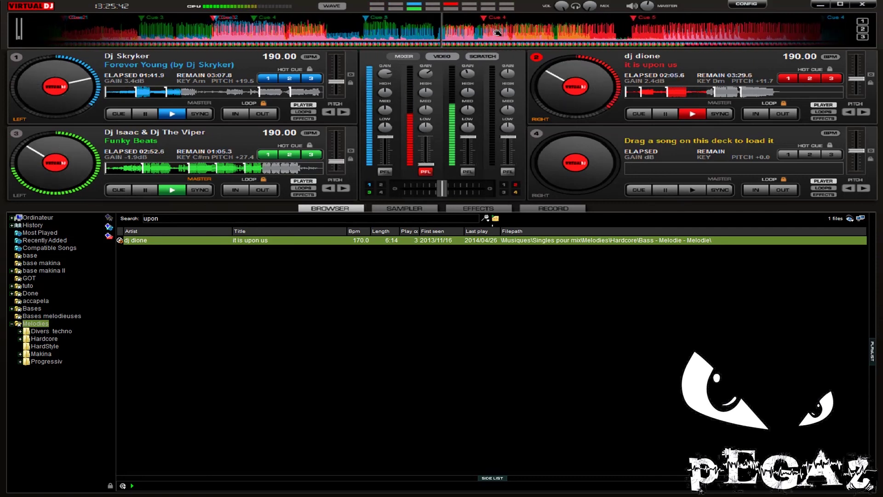
Rewind it is upon us on deck 2 to about 0:38 and make deck 1 active.
{"action": "left_click_drag", "start_coordinate": [499, 36], "coordinate": [358, 40]}
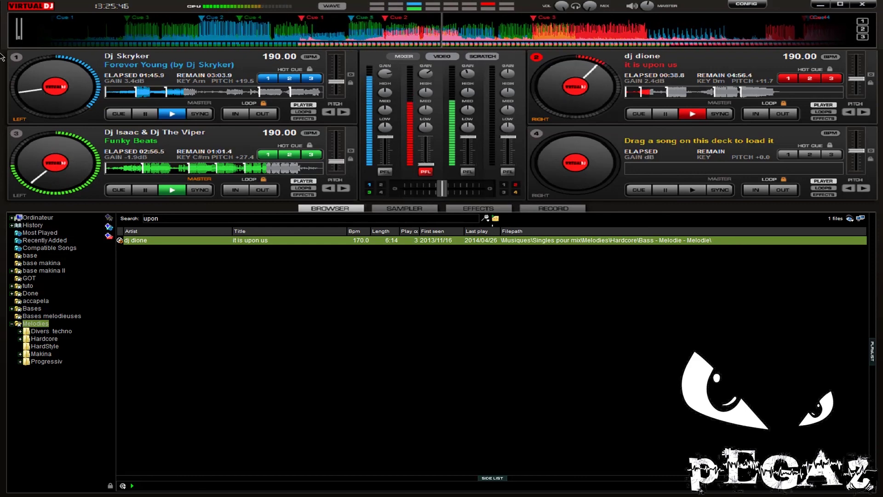
{"action": "left_click", "coordinate": [20, 59]}
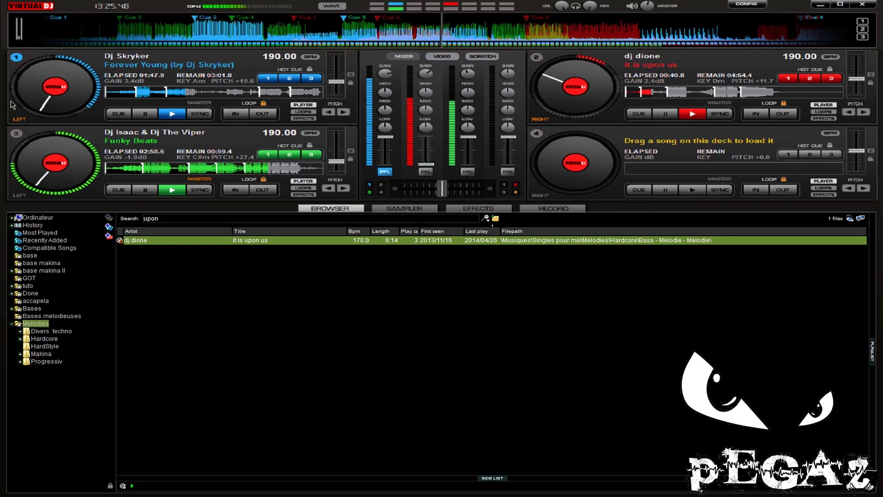
Make deck 3 active, stop Funky Beats with its volume all the way down, and switch back to deck 2.
{"action": "left_click", "coordinate": [17, 133]}
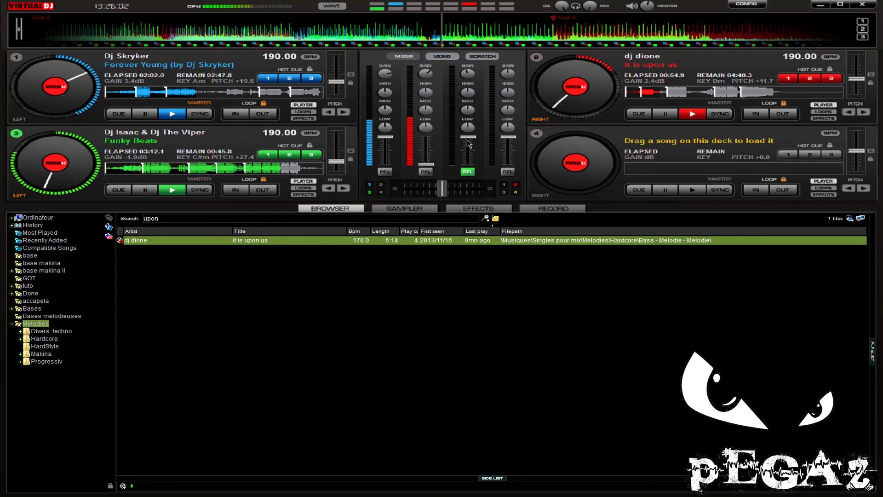
{"action": "left_click_drag", "start_coordinate": [467, 138], "coordinate": [468, 164]}
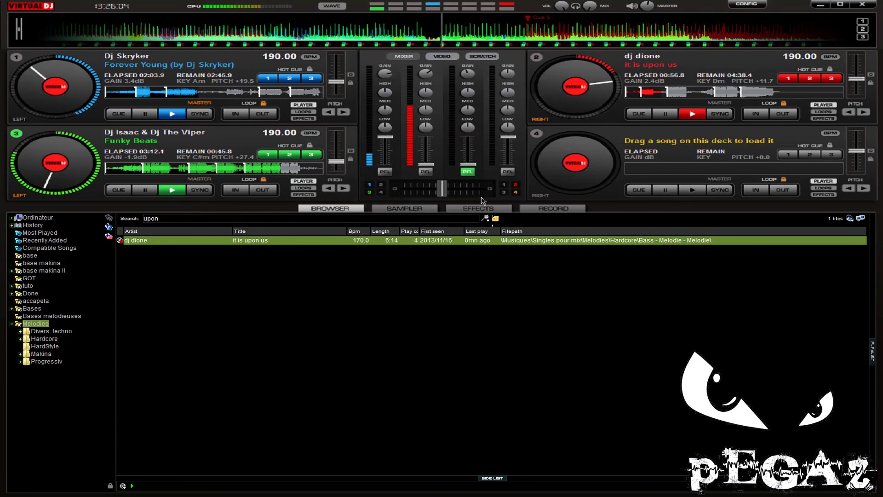
{"action": "left_click", "coordinate": [426, 171]}
{"action": "scroll", "coordinate": [555, 28], "scroll_direction": "down", "scroll_amount": 3}
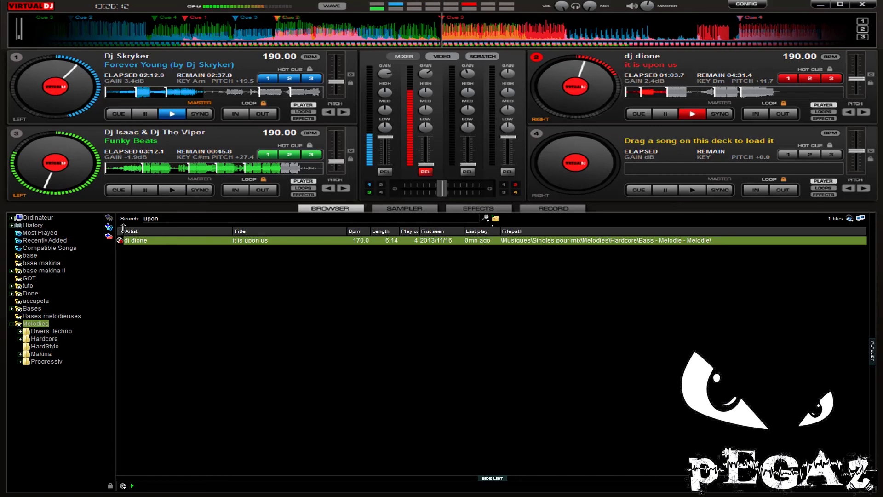
Replace the library search with "g me", load G Member by Placid K onto deck 3, and make deck 2 active.
{"action": "left_click", "coordinate": [179, 219]}
{"action": "key", "text": "BackSpace"}
{"action": "key", "text": "BackSpace"}
{"action": "key", "text": "BackSpace"}
{"action": "key", "text": "BackSpace"}
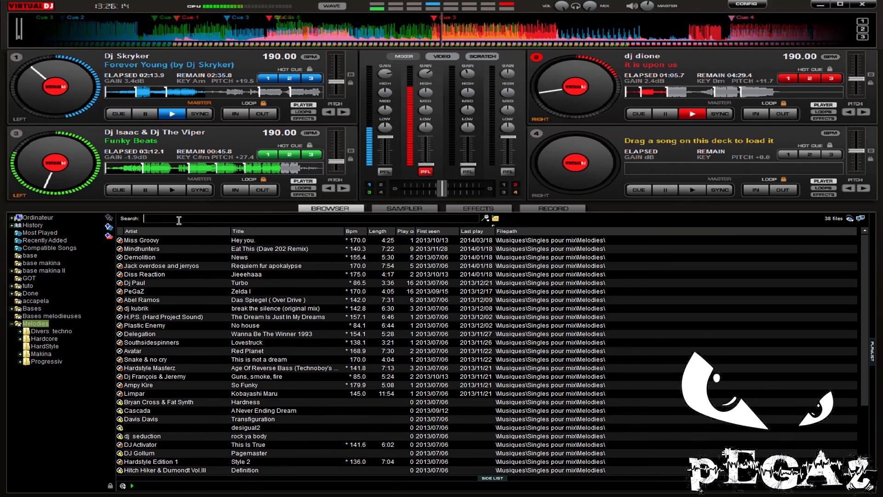
{"action": "type", "text": "g me"}
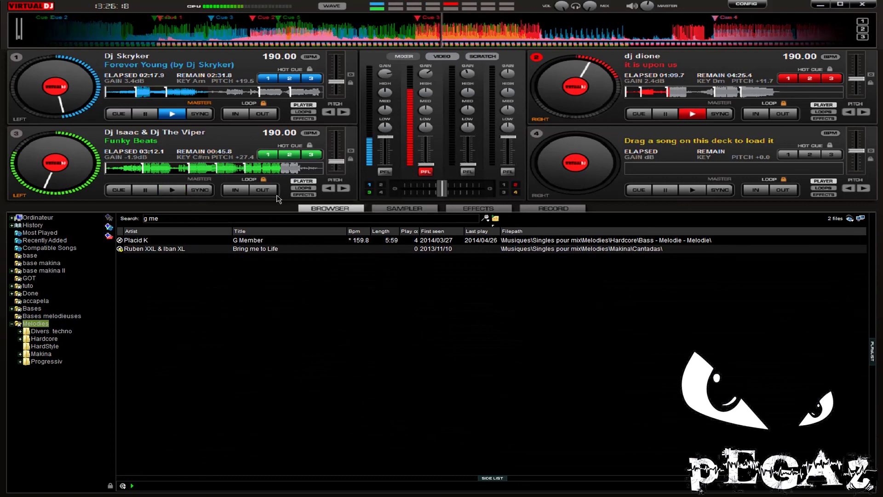
{"action": "mouse_move", "coordinate": [250, 240]}
{"action": "left_mouse_down"}
{"action": "mouse_move", "coordinate": [145, 179]}
{"action": "mouse_move", "coordinate": [89, 167]}
{"action": "left_mouse_up"}
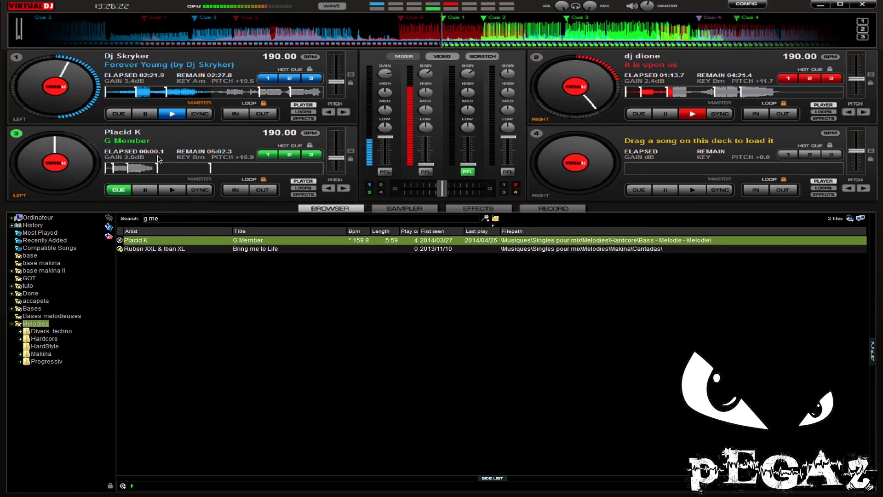
{"action": "left_click", "coordinate": [537, 57]}
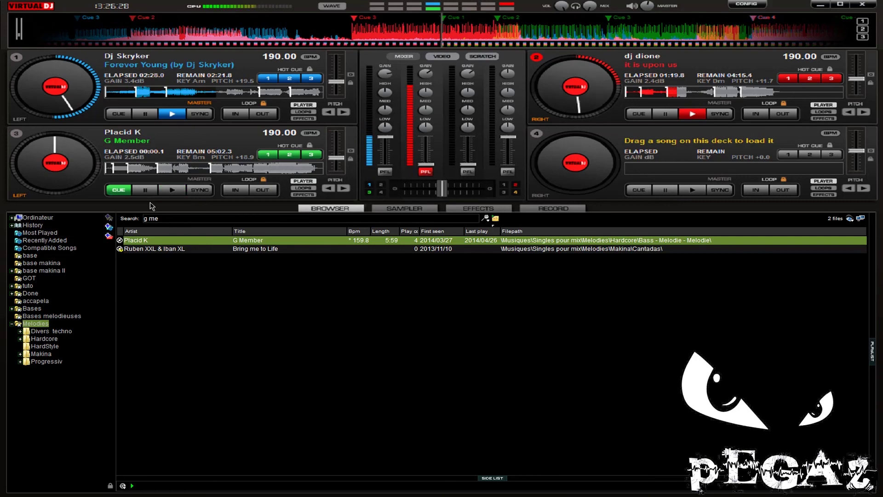
Replace the library search with "des".
{"action": "left_click", "coordinate": [171, 221]}
{"action": "key", "text": "BackSpace"}
{"action": "key", "text": "BackSpace"}
{"action": "key", "text": "BackSpace"}
{"action": "key", "text": "BackSpace"}
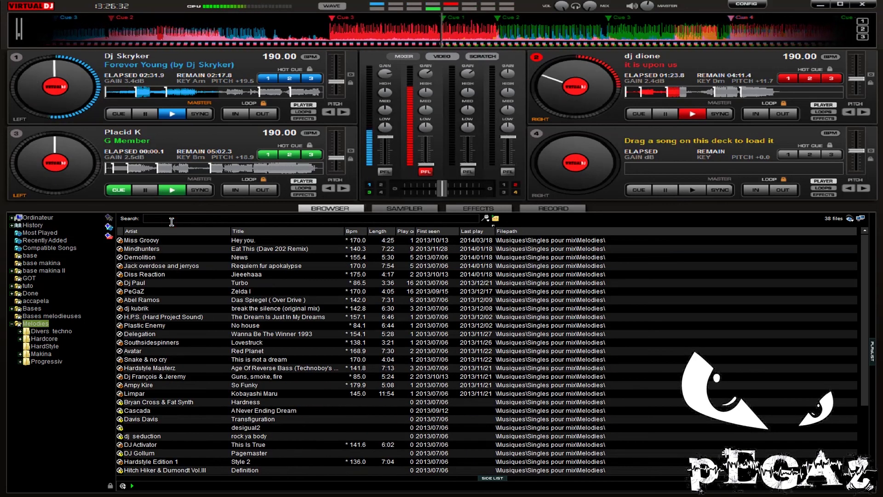
{"action": "type", "text": "des"}
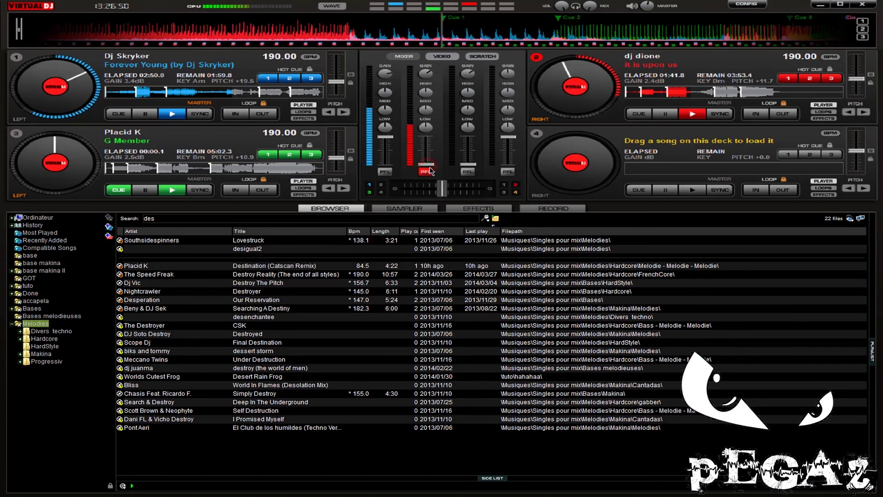
Raise the volume of it is upon us on deck 2 to full and make deck 1 active.
{"action": "left_click_drag", "start_coordinate": [422, 163], "coordinate": [444, 127]}
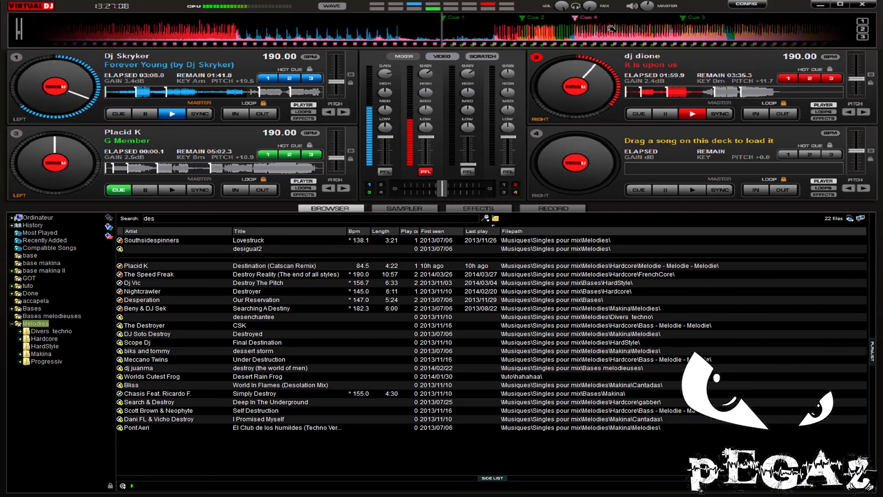
{"action": "left_click", "coordinate": [16, 58]}
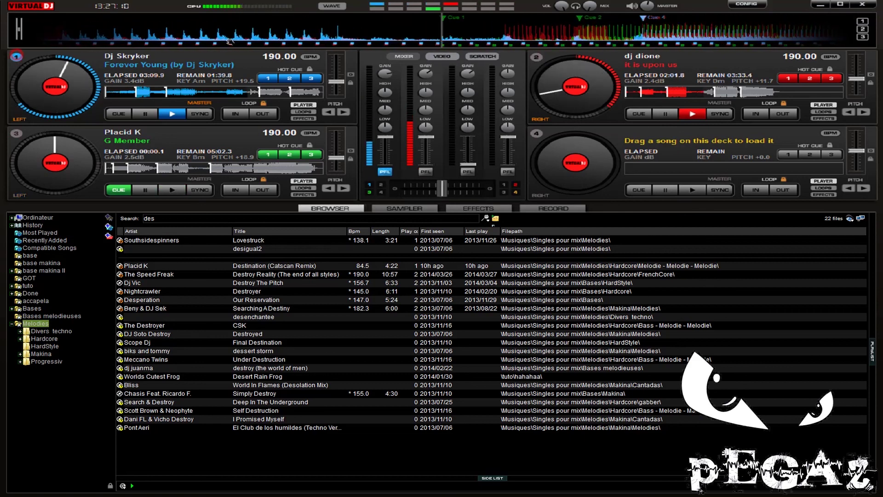
{"action": "key", "text": "space"}
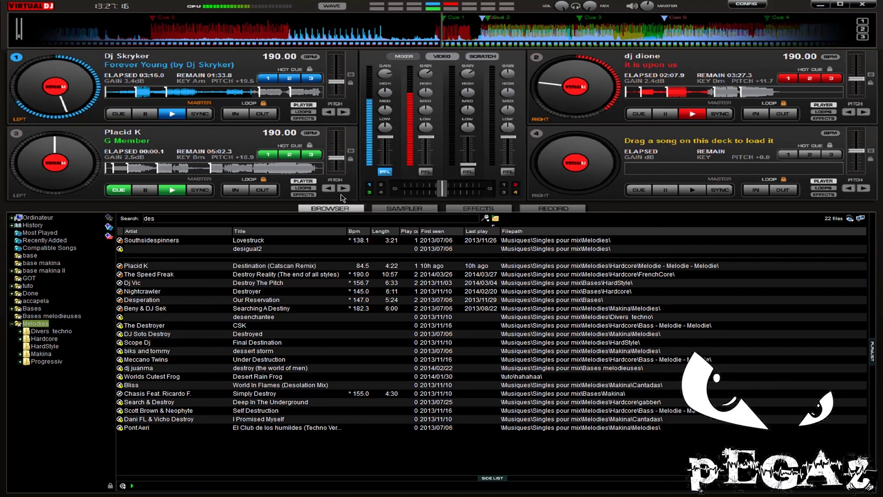
Start G Member on deck 3 while alternating the active deck between 1 and 3, ending on deck 3.
{"action": "left_click", "coordinate": [31, 142]}
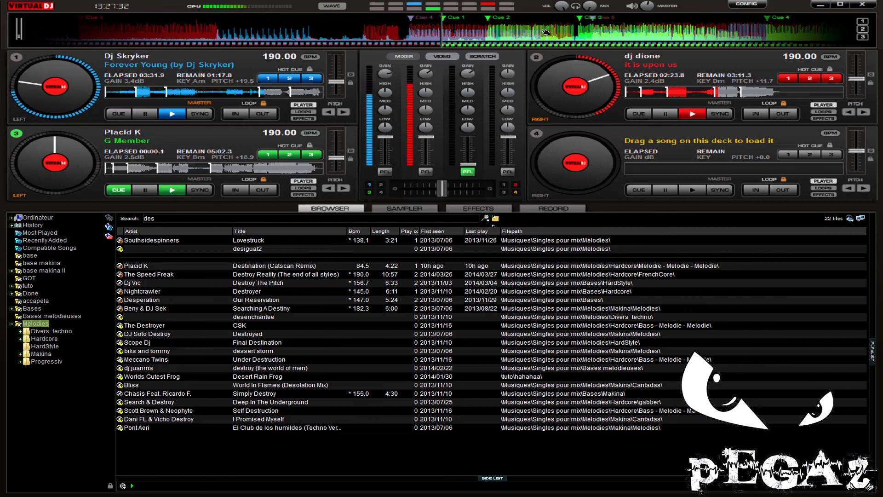
{"action": "left_click", "coordinate": [16, 57]}
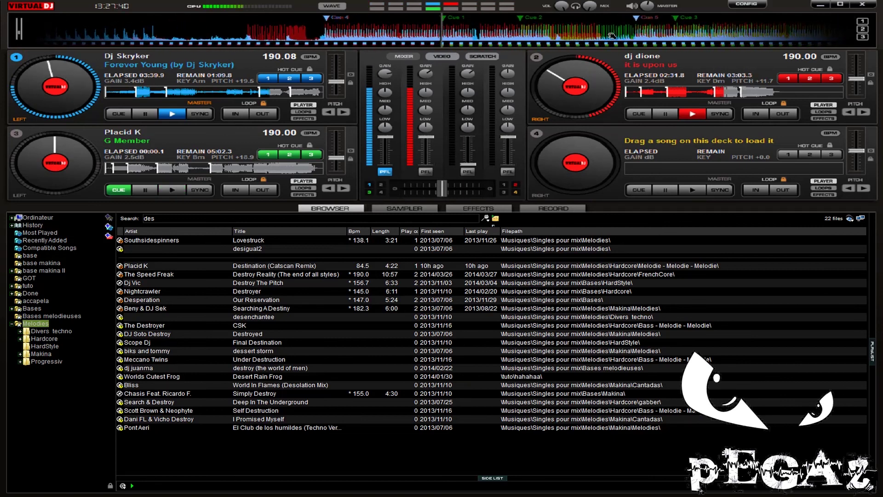
{"action": "left_click", "coordinate": [16, 133]}
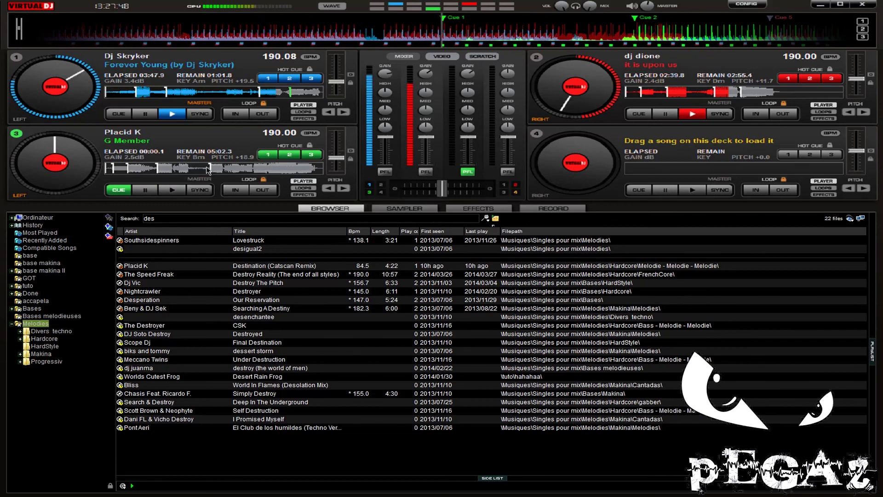
{"action": "left_click", "coordinate": [170, 193]}
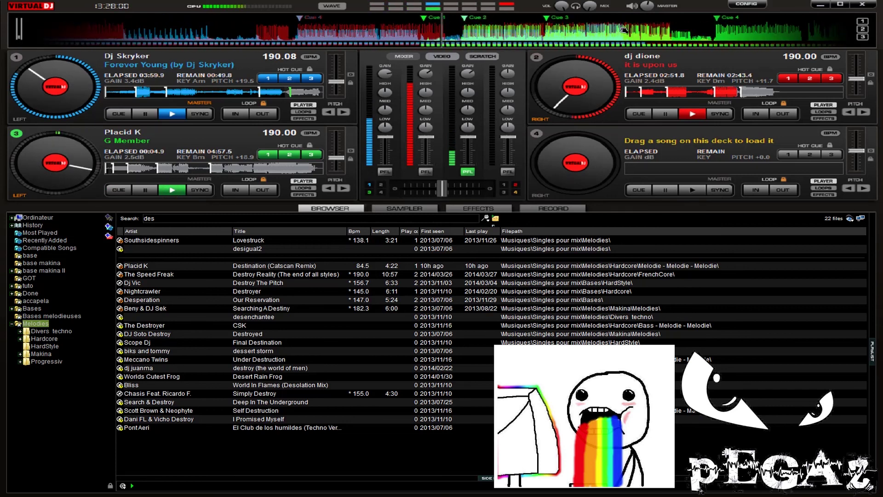
{"action": "left_click", "coordinate": [560, 29]}
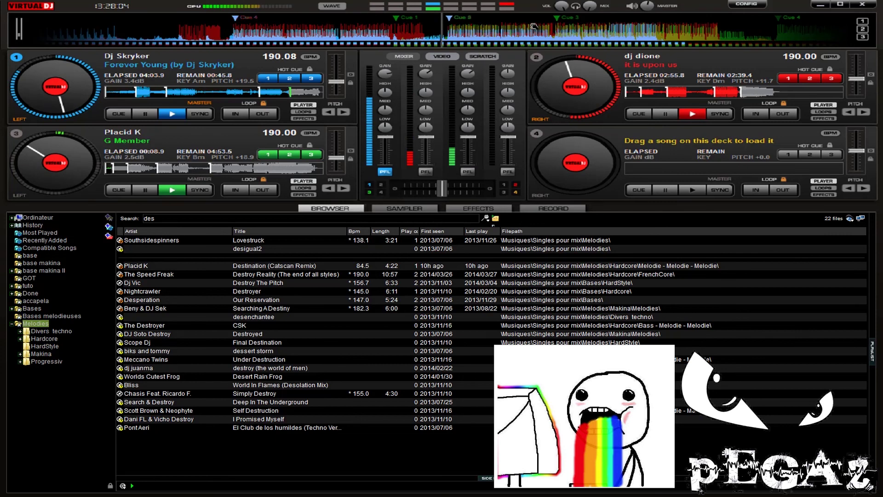
{"action": "left_click", "coordinate": [18, 134]}
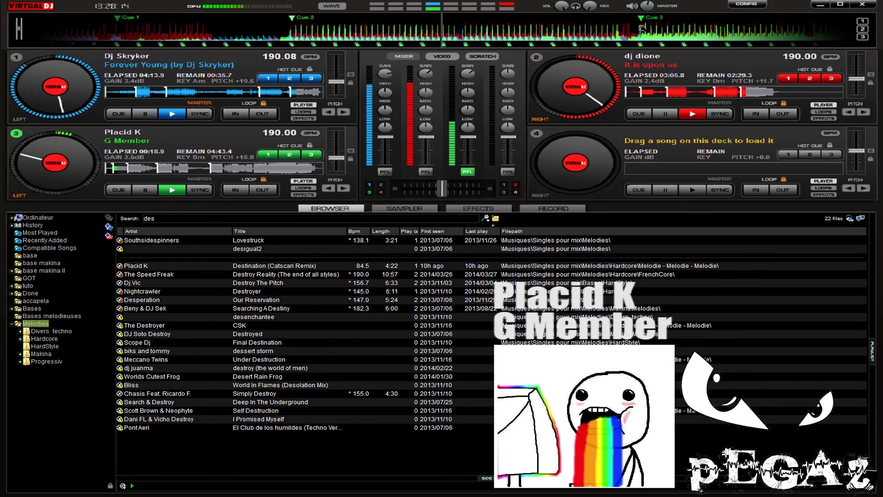
Lower deck 1's gain to 1.6 dB and its volume to zero, stop Forever Young, and switch to deck 3.
{"action": "left_click", "coordinate": [19, 57]}
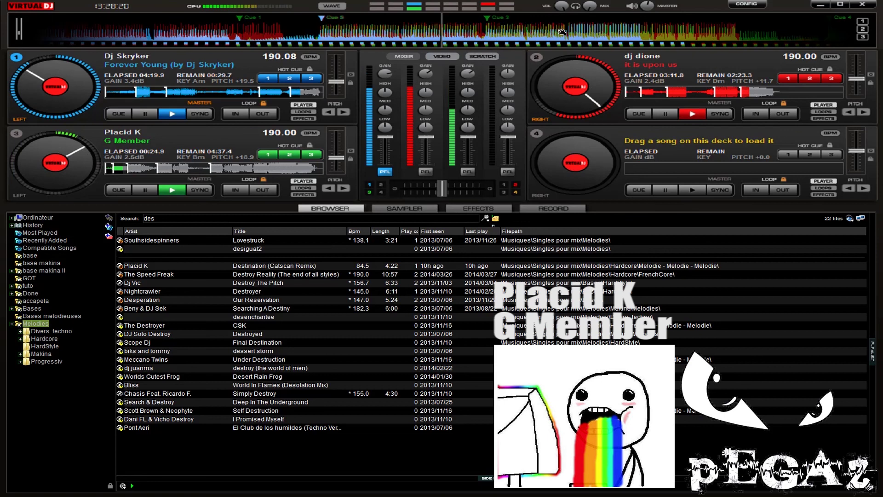
{"action": "left_click_drag", "start_coordinate": [385, 74], "coordinate": [369, 160]}
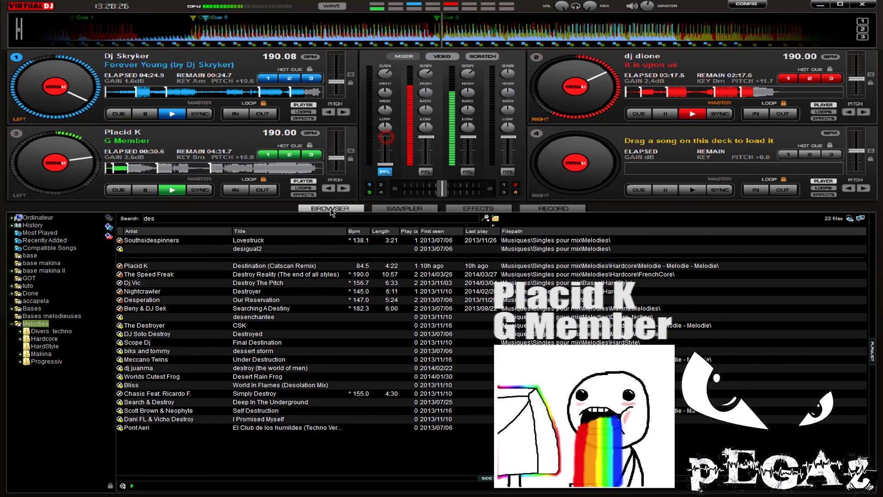
{"action": "left_click", "coordinate": [16, 134]}
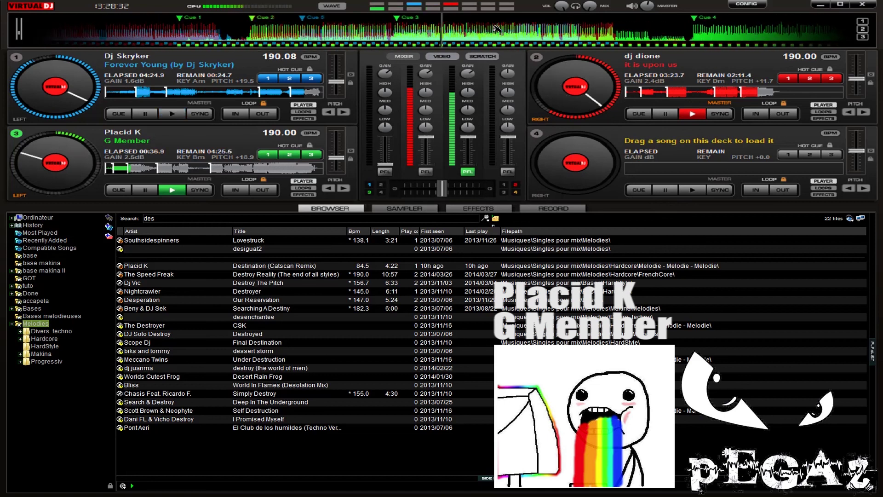
Load Destination (Catscan Remix) by Placid K onto deck 1 and make deck 2 active.
{"action": "left_click_drag", "start_coordinate": [261, 267], "coordinate": [124, 61]}
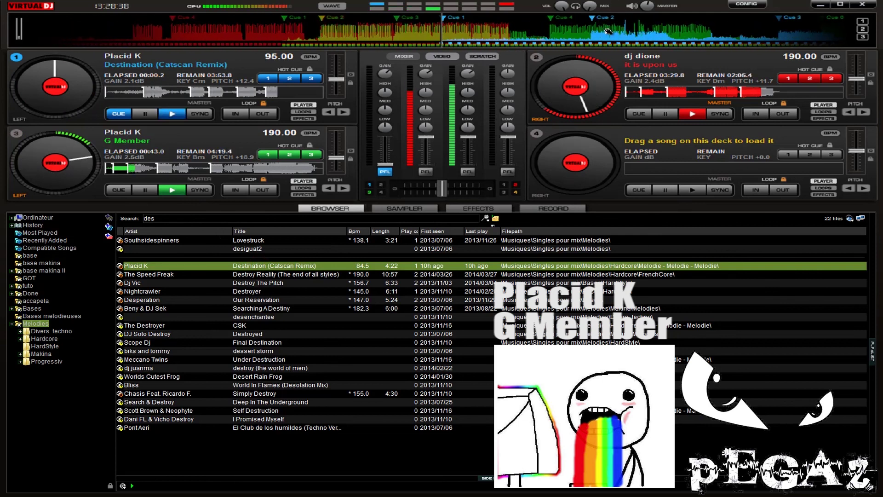
{"action": "left_click", "coordinate": [545, 60]}
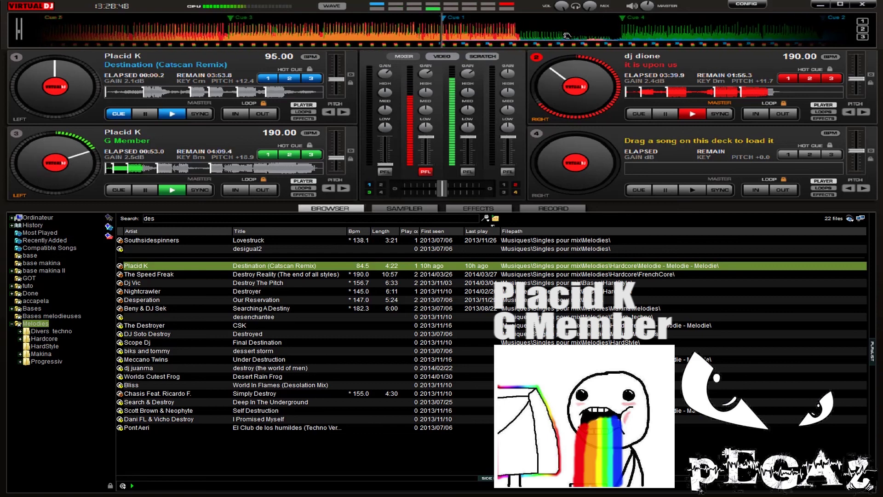
{"action": "scroll", "coordinate": [567, 36], "scroll_direction": "down", "scroll_amount": 1}
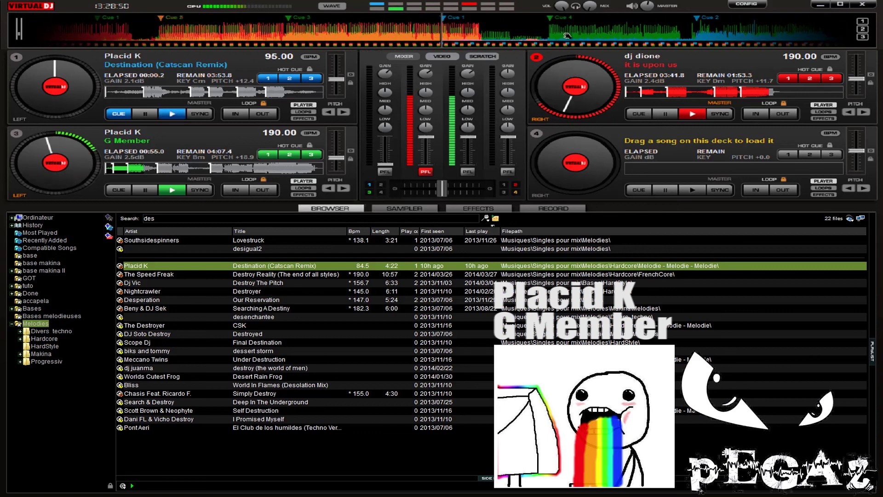
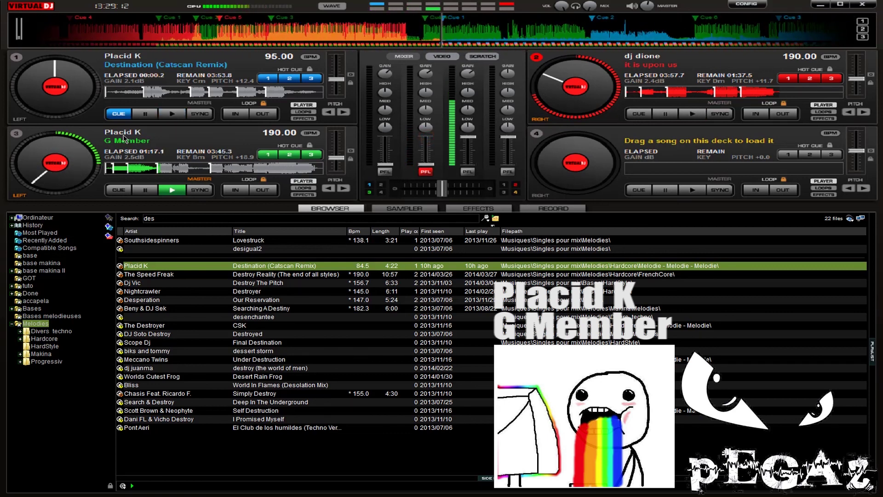
Start Destination on deck 1, skip its playback forward, and raise deck 1's volume to full.
{"action": "left_click", "coordinate": [172, 114]}
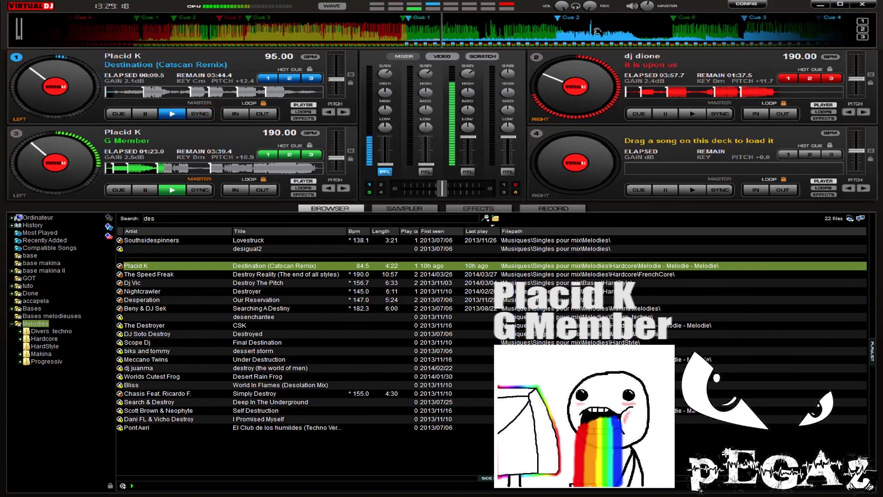
{"action": "left_click_drag", "start_coordinate": [595, 30], "coordinate": [327, 28]}
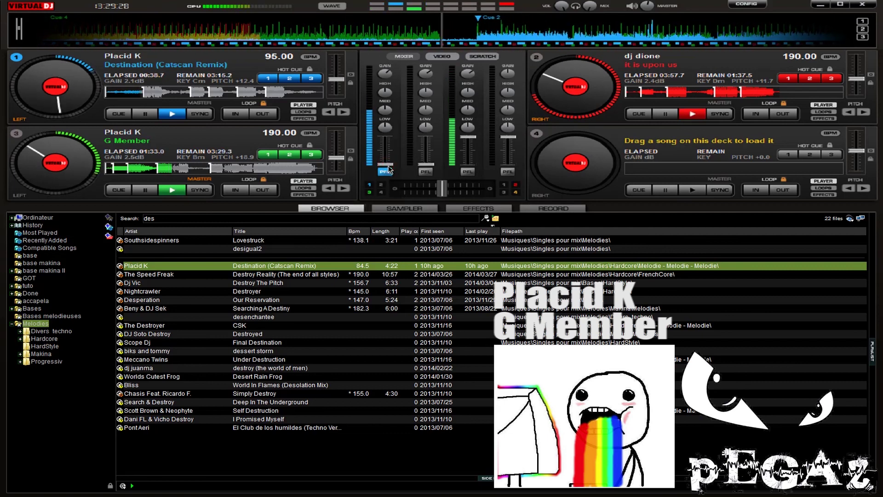
{"action": "left_click_drag", "start_coordinate": [386, 164], "coordinate": [386, 136]}
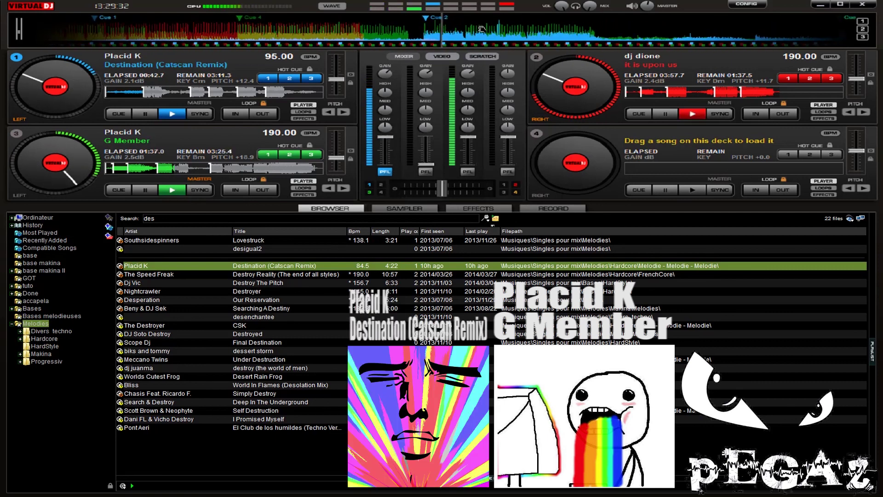
Search the library for blanc and load that track onto deck 2.
{"action": "left_click", "coordinate": [201, 222]}
{"action": "type", "text": "blanc"}
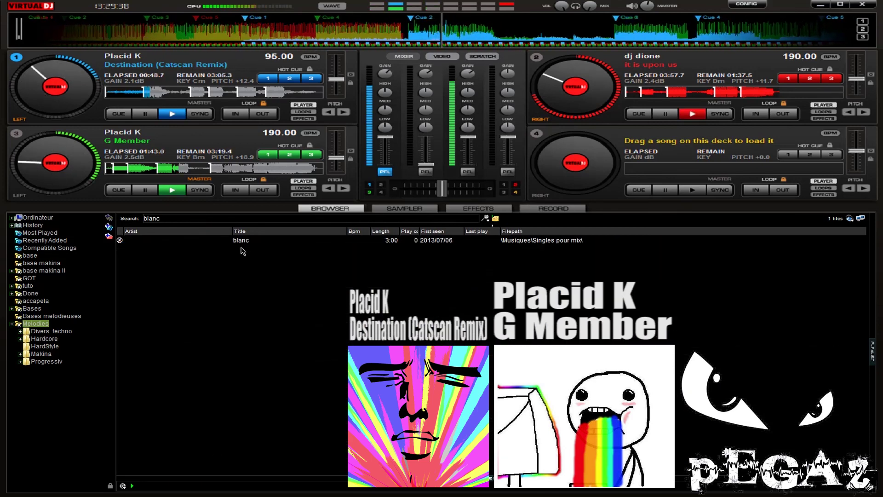
{"action": "left_click_drag", "start_coordinate": [241, 241], "coordinate": [572, 60]}
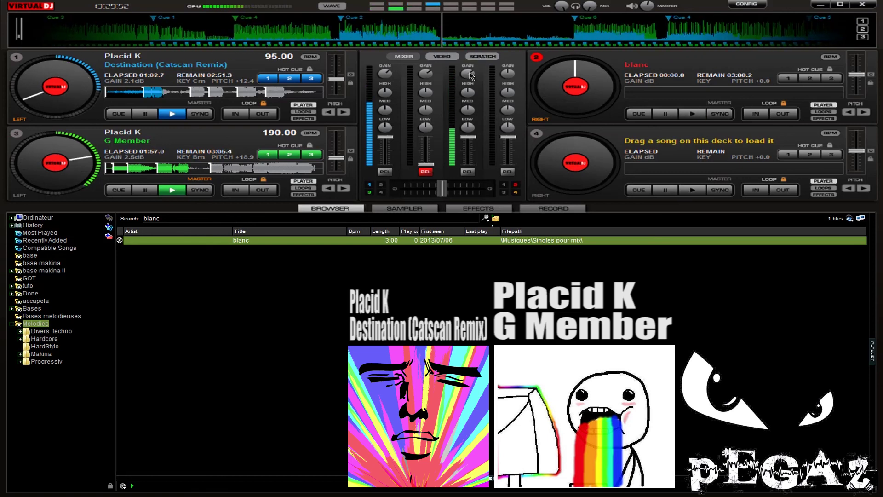
Lower deck 1's gain to 1.7 dB and alternate the active deck between 1 and 3, ending on deck 1.
{"action": "left_click_drag", "start_coordinate": [385, 74], "coordinate": [387, 84]}
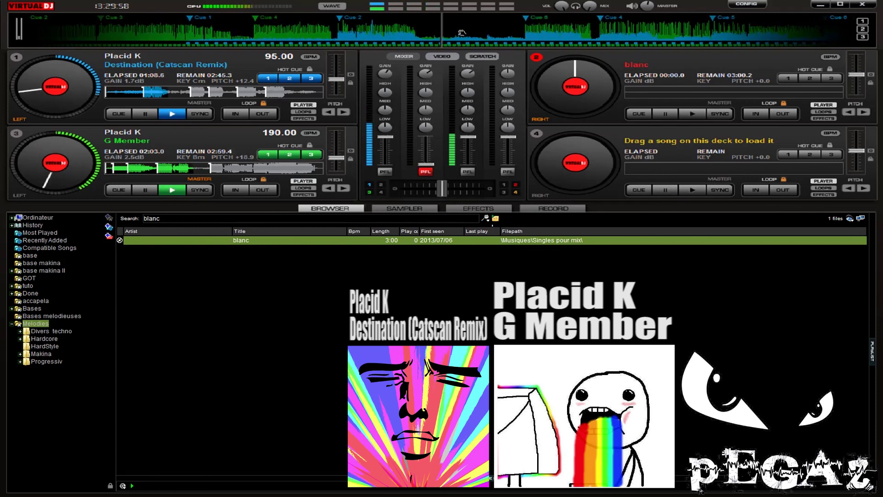
{"action": "left_click", "coordinate": [16, 58]}
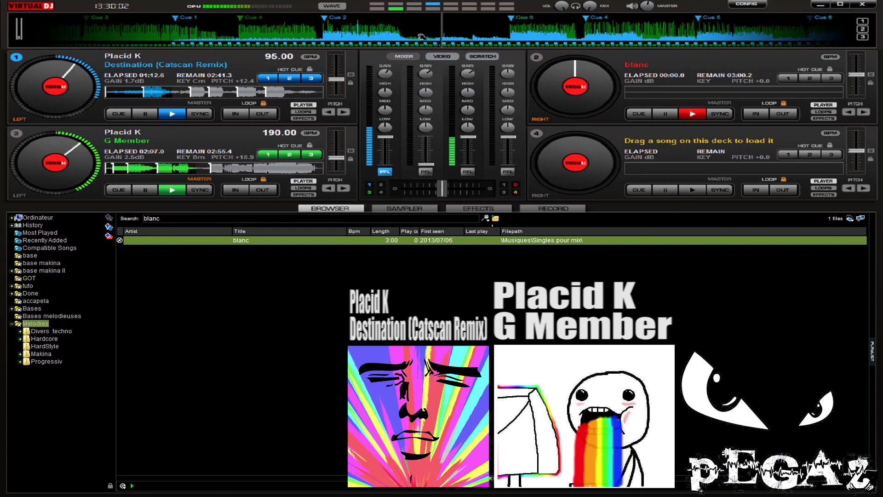
{"action": "left_click", "coordinate": [17, 134]}
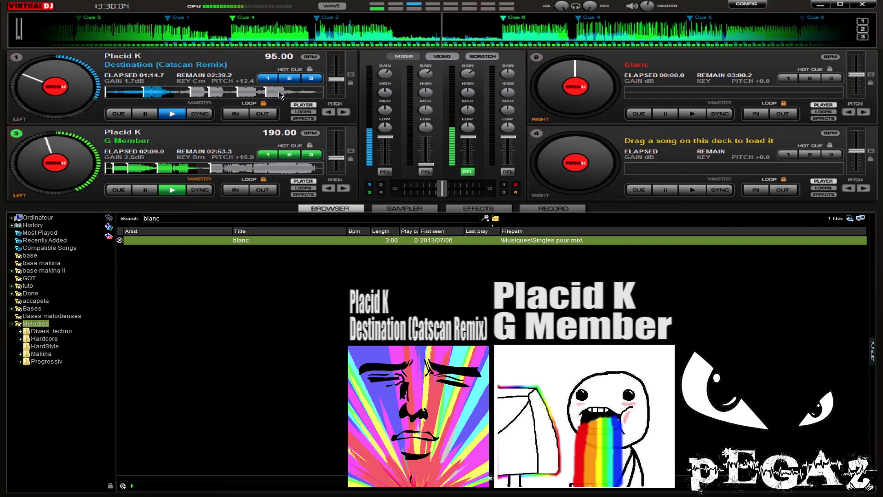
{"action": "left_click", "coordinate": [16, 57]}
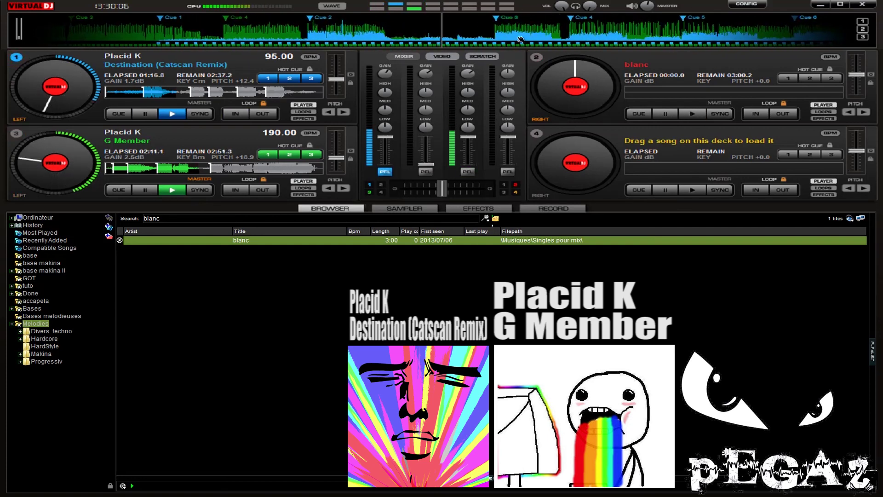
{"action": "scroll", "coordinate": [509, 32], "scroll_direction": "up", "scroll_amount": 3}
{"action": "scroll", "coordinate": [509, 32], "scroll_direction": "down", "scroll_amount": 1}
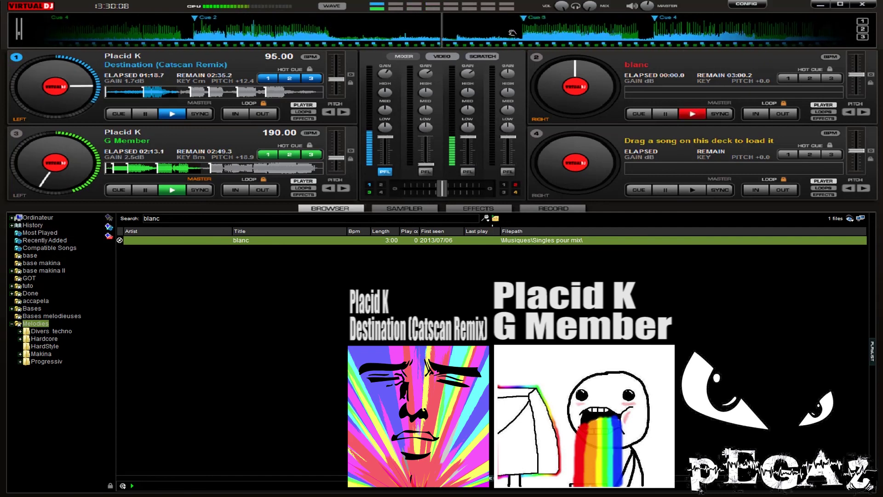
{"action": "scroll", "coordinate": [506, 33], "scroll_direction": "down", "scroll_amount": 1}
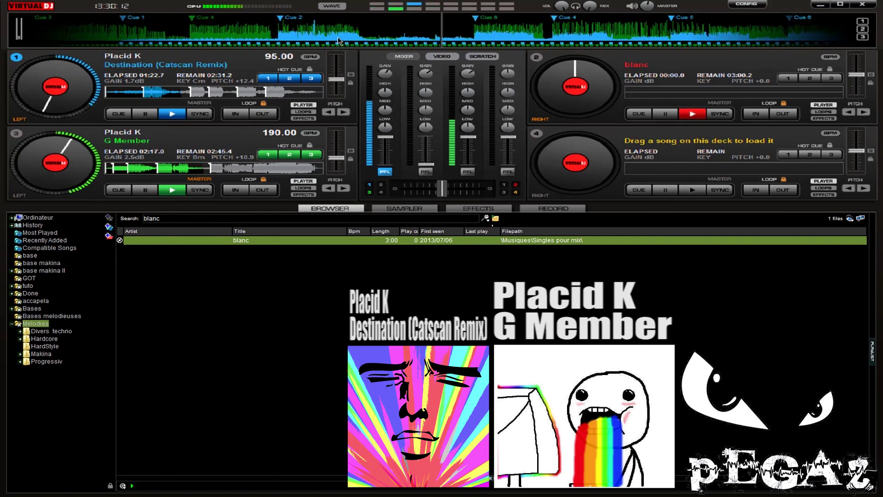
Make deck 3 active and lower deck 1's gain to 0.7 dB.
{"action": "left_click", "coordinate": [16, 135]}
{"action": "scroll", "coordinate": [539, 26], "scroll_direction": "up", "scroll_amount": 1}
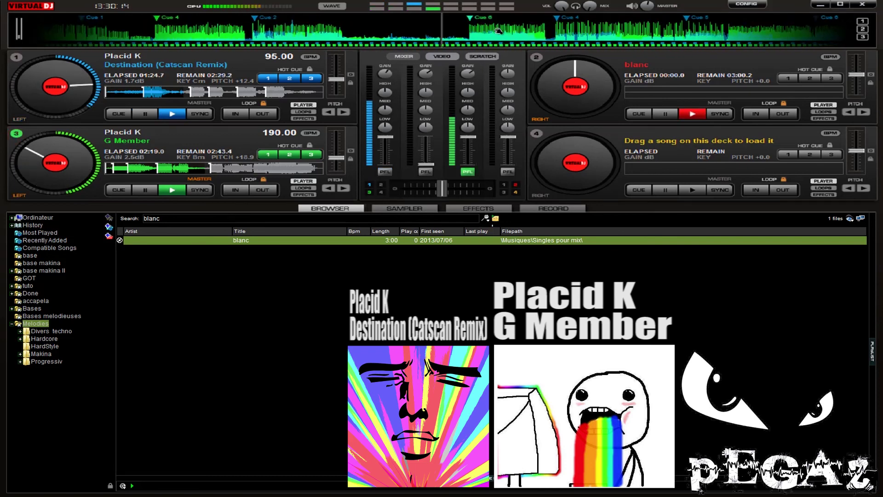
{"action": "left_click_drag", "start_coordinate": [388, 75], "coordinate": [387, 76]}
{"action": "scroll", "coordinate": [388, 81], "scroll_direction": "down", "scroll_amount": 2}
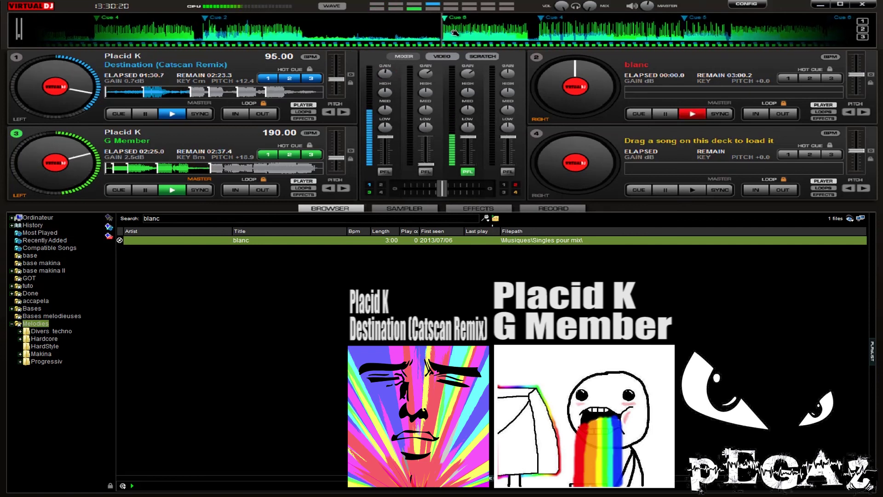
{"action": "scroll", "coordinate": [467, 31], "scroll_direction": "down", "scroll_amount": 1}
{"action": "scroll", "coordinate": [467, 31], "scroll_direction": "up", "scroll_amount": 2}
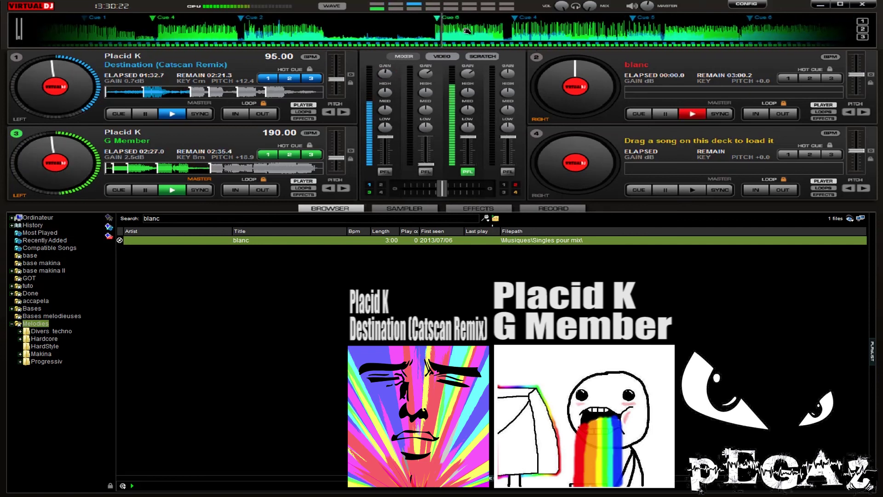
{"action": "key", "text": "space"}
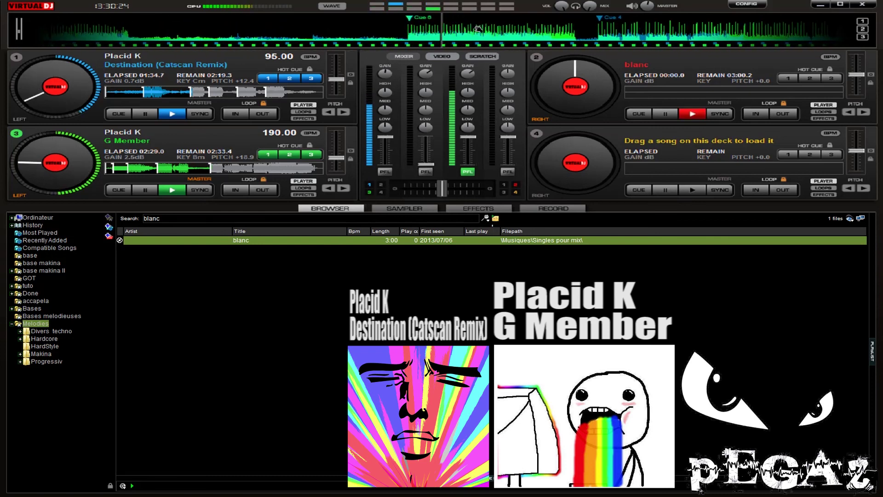
{"action": "scroll", "coordinate": [478, 29], "scroll_direction": "up", "scroll_amount": 2}
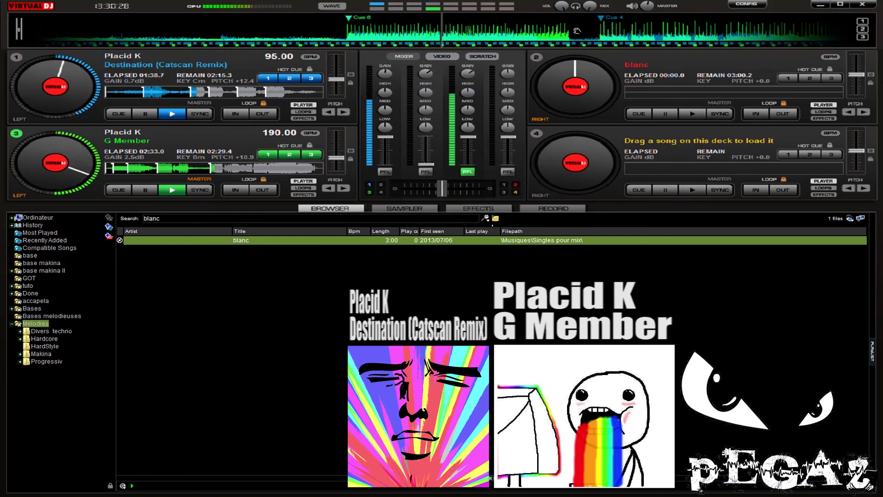
Alternate the active deck between Destination and G Member, ending on Destination on deck 1.
{"action": "left_click", "coordinate": [16, 57]}
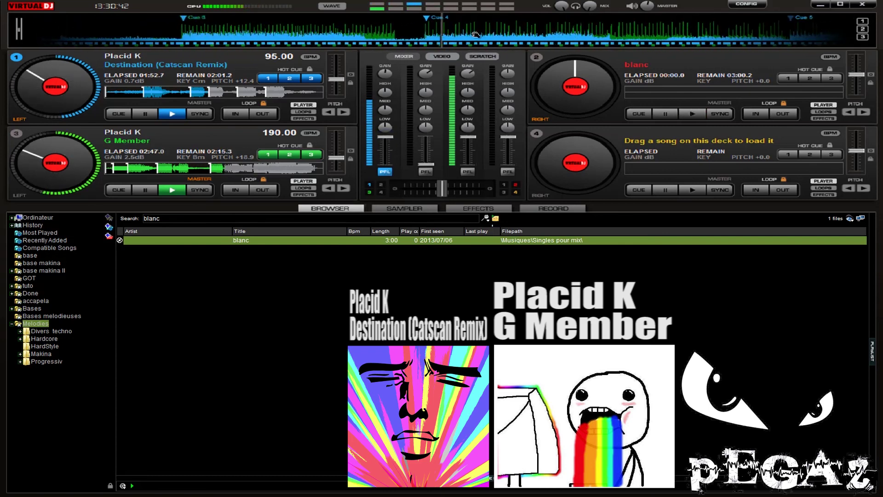
{"action": "left_click", "coordinate": [34, 127]}
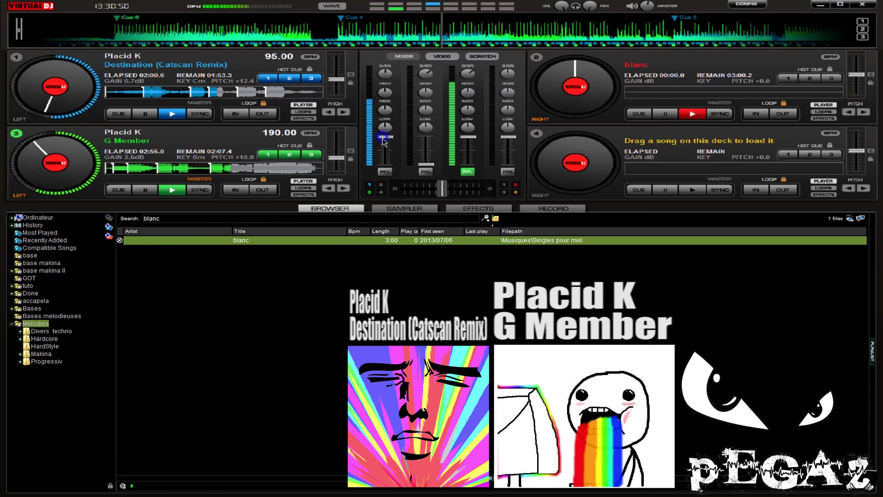
{"action": "left_click", "coordinate": [16, 57]}
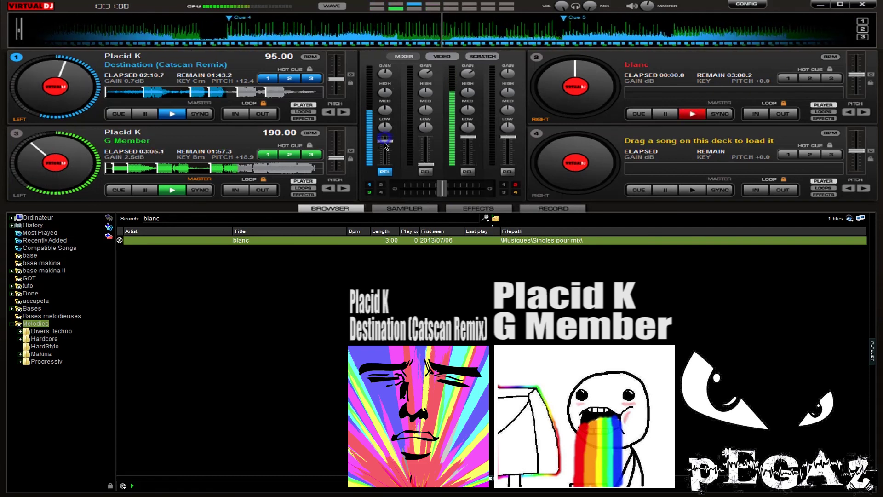
{"action": "scroll", "coordinate": [479, 28], "scroll_direction": "down", "scroll_amount": 1}
{"action": "scroll", "coordinate": [479, 28], "scroll_direction": "down", "scroll_amount": 2}
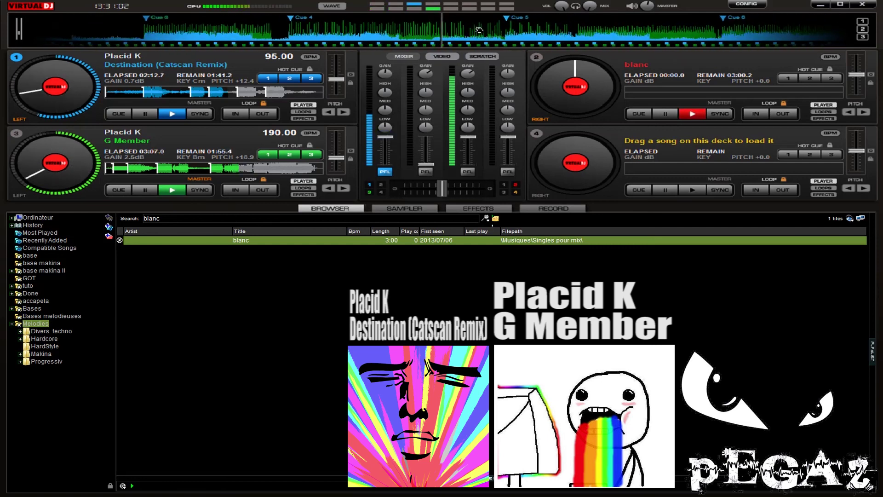
{"action": "scroll", "coordinate": [480, 29], "scroll_direction": "up", "scroll_amount": 3}
{"action": "scroll", "coordinate": [480, 29], "scroll_direction": "up", "scroll_amount": 1}
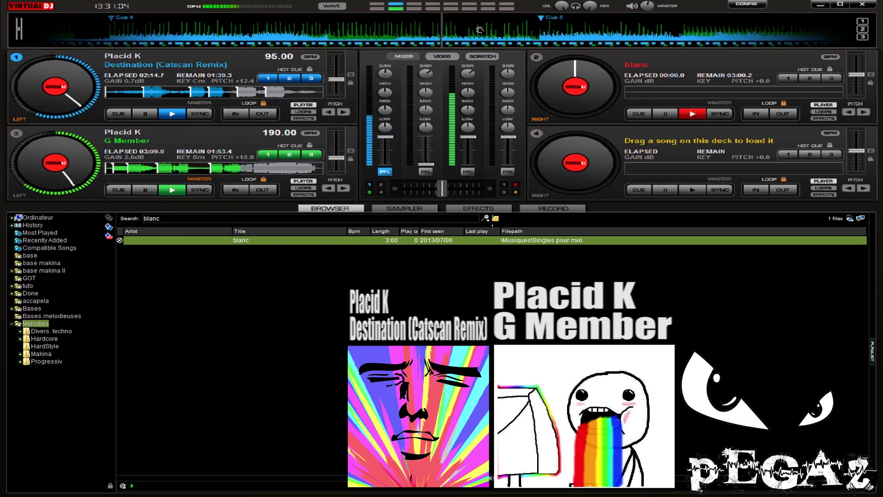
{"action": "scroll", "coordinate": [483, 27], "scroll_direction": "up", "scroll_amount": 1}
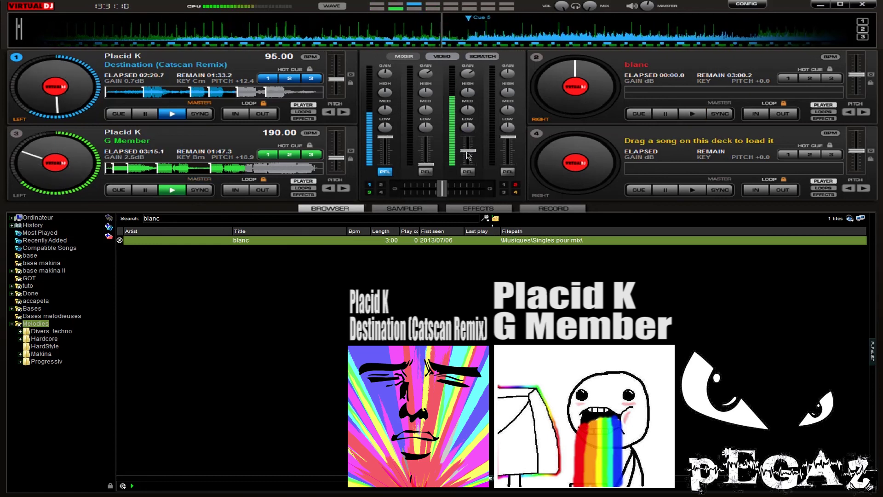
Switch to deck 3 and back to deck 1, and set G Member's volume to full.
{"action": "scroll", "coordinate": [498, 38], "scroll_direction": "down", "scroll_amount": 3}
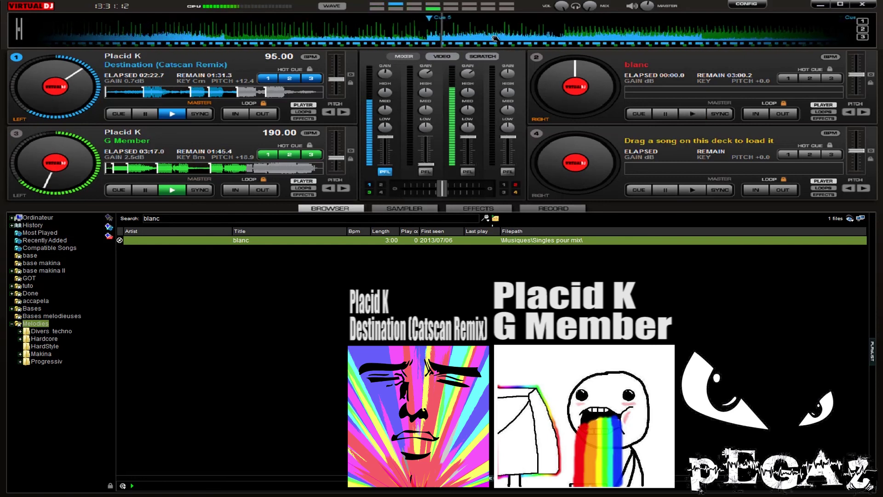
{"action": "scroll", "coordinate": [498, 37], "scroll_direction": "down", "scroll_amount": 3}
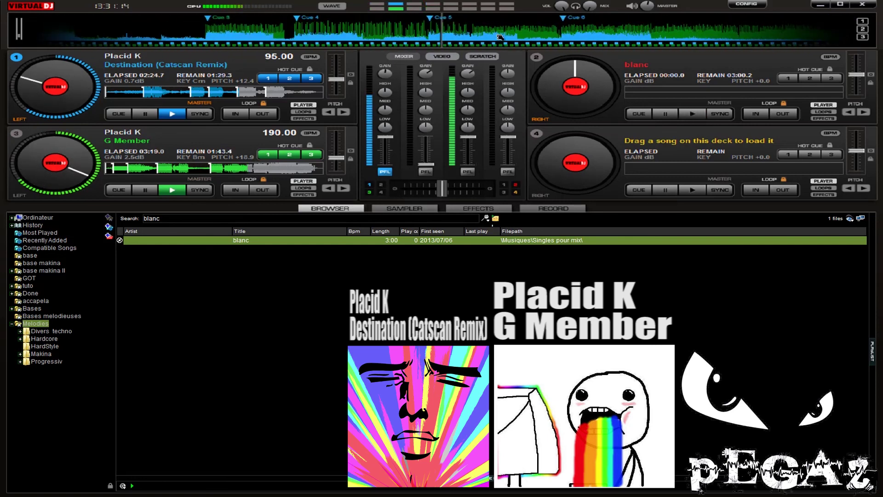
{"action": "left_click", "coordinate": [467, 171]}
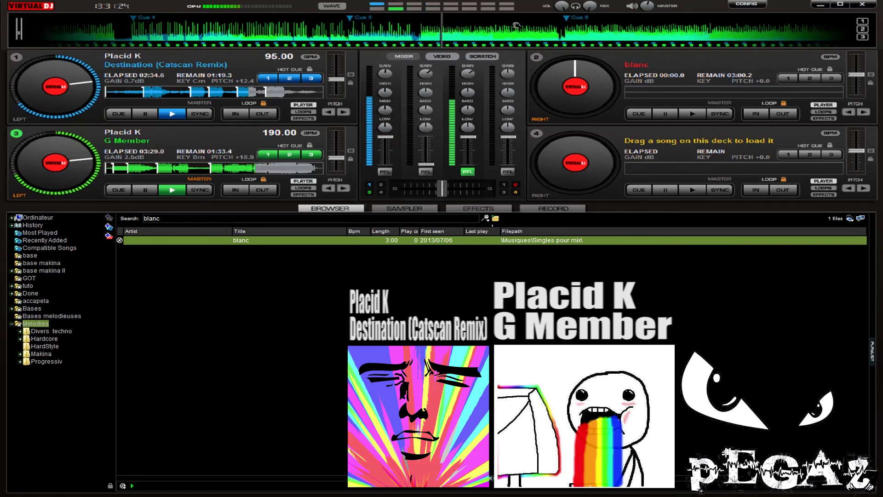
{"action": "left_click", "coordinate": [16, 56]}
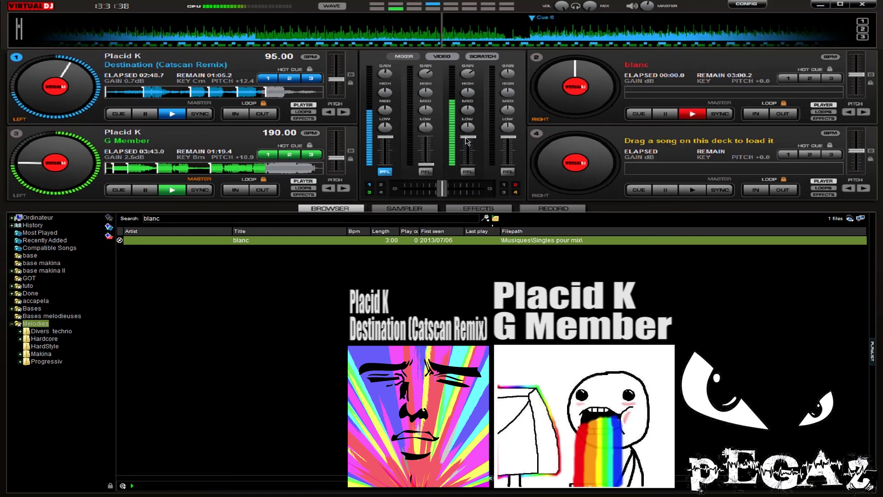
{"action": "mouse_move", "coordinate": [467, 141]}
{"action": "left_mouse_down"}
{"action": "mouse_move", "coordinate": [470, 161]}
{"action": "mouse_move", "coordinate": [468, 137]}
{"action": "left_mouse_up"}
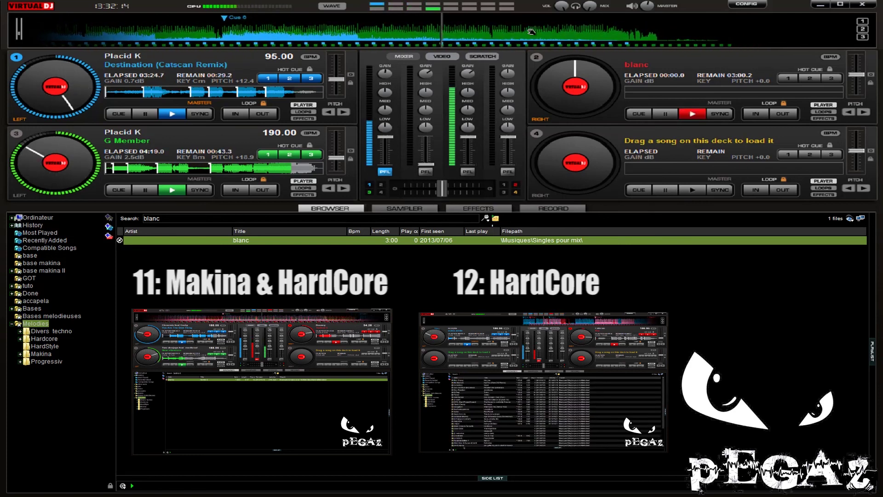
Switch to deck 3 and back to deck 1, and replace Destination on deck 1 with blanc.
{"action": "left_click", "coordinate": [17, 134]}
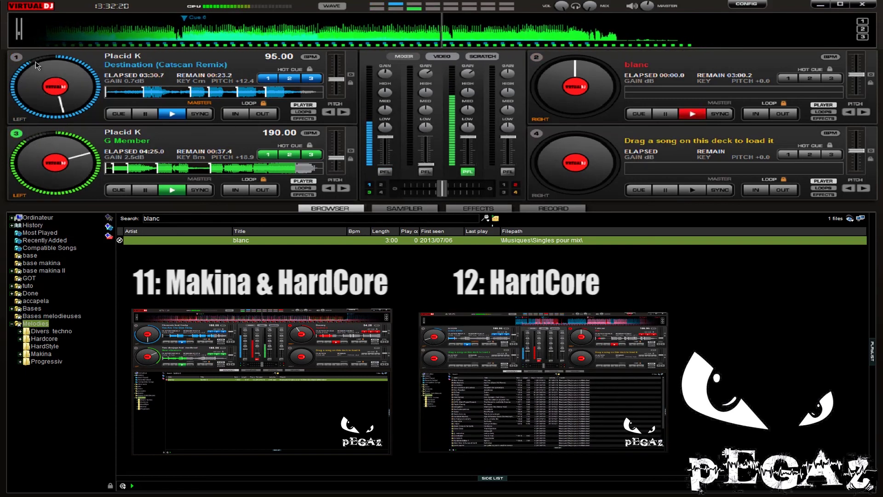
{"action": "left_click", "coordinate": [16, 57]}
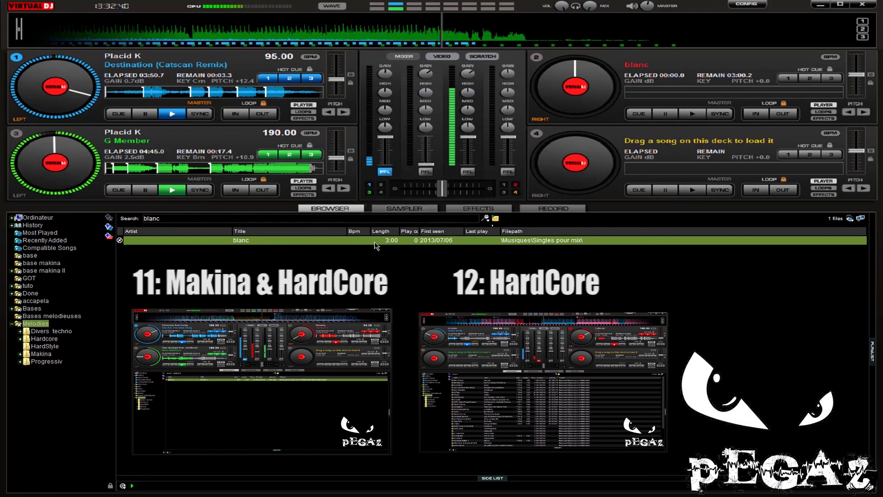
{"action": "left_click_drag", "start_coordinate": [363, 240], "coordinate": [32, 66]}
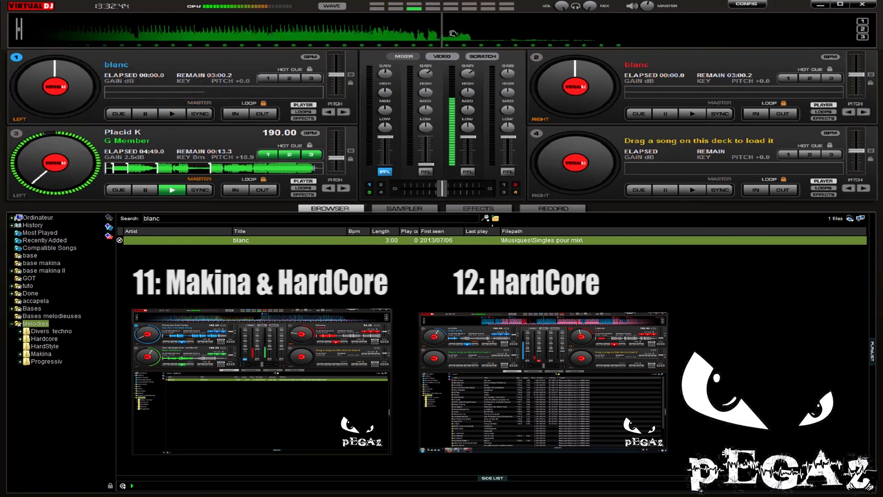